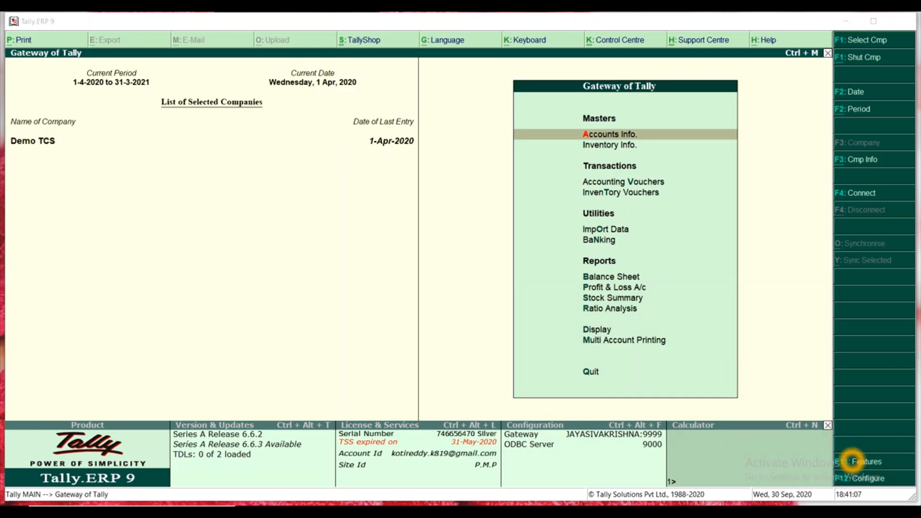
Step: Open the company's Statutory and Taxation features and set Set/alter TCS details to Yes to open the collector details
{"action": "left_click", "coordinate": [851, 460]}
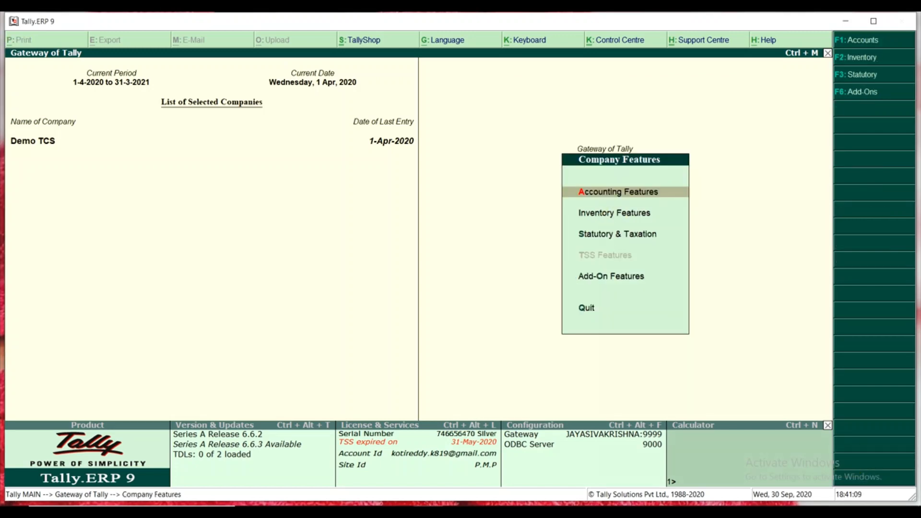
{"action": "left_click", "coordinate": [618, 238]}
{"action": "left_click", "coordinate": [617, 238]}
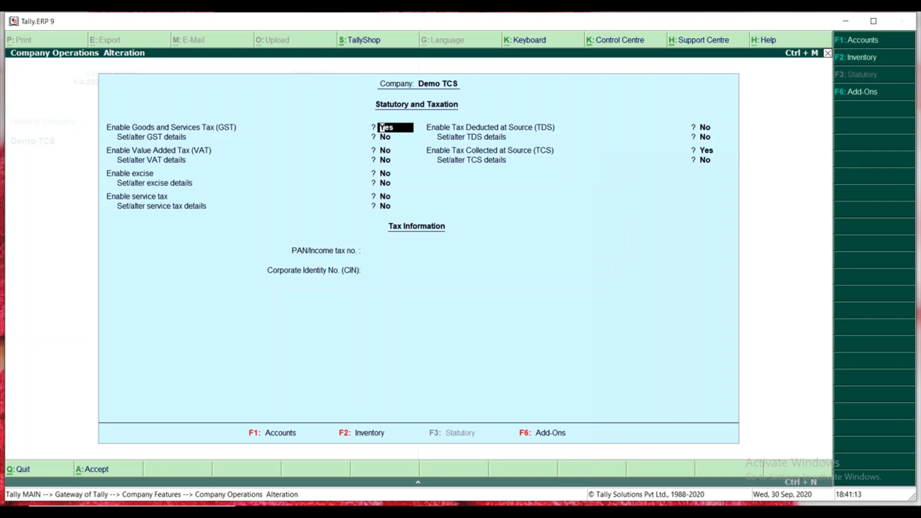
{"action": "left_click", "coordinate": [708, 153]}
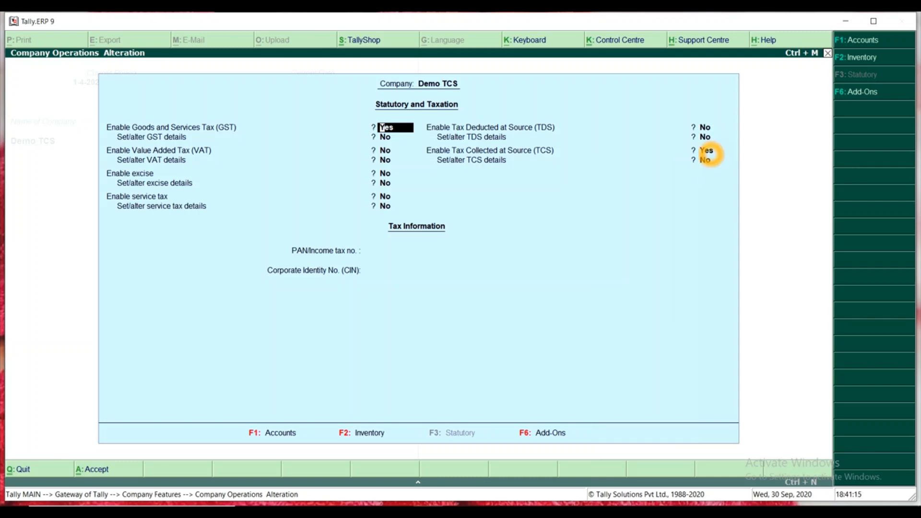
{"action": "left_click", "coordinate": [709, 158]}
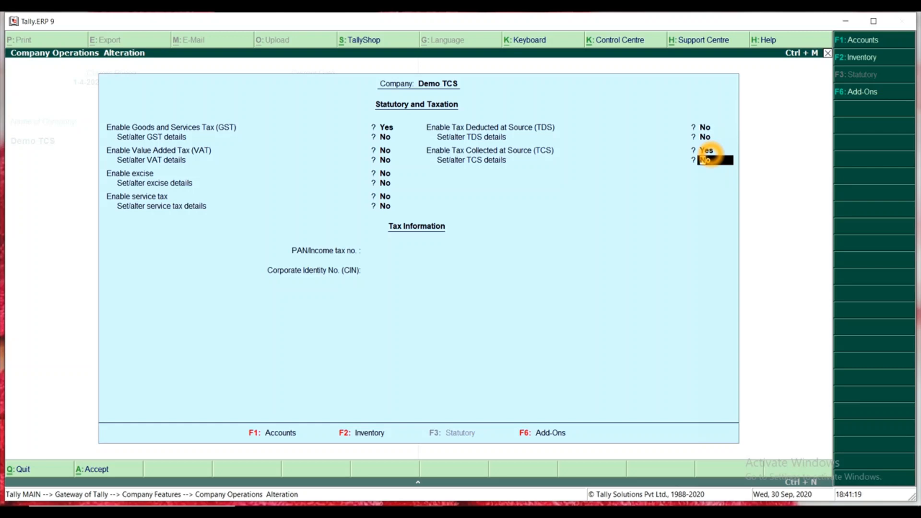
{"action": "type", "text": "Y"}
{"action": "key", "text": "Return"}
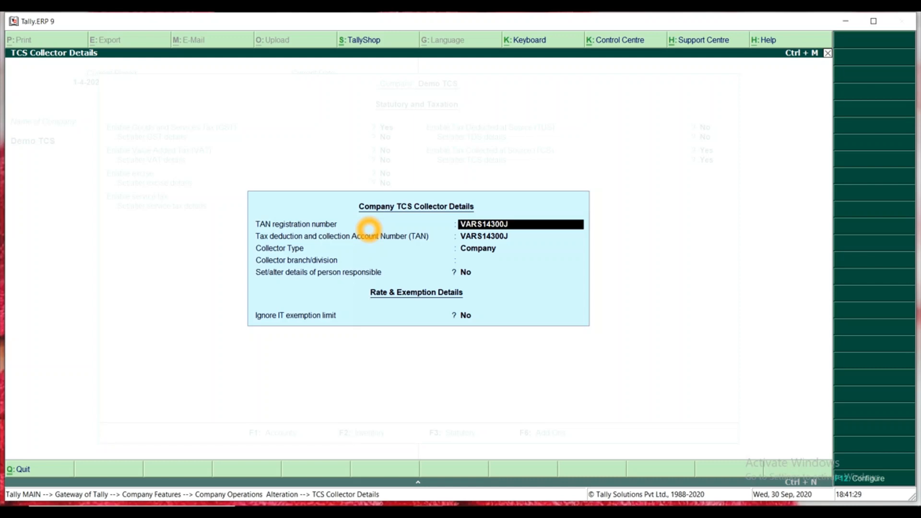
Step: Keep the TAN fields and the Company collector type, leave the branch blank, and set Set/alter details of person responsible to Yes
{"action": "key", "text": "Return"}
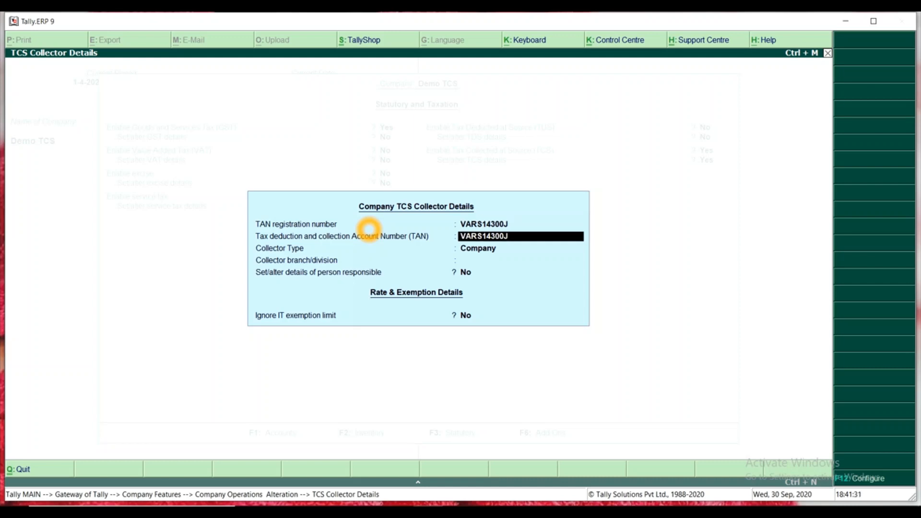
{"action": "key", "text": "Return"}
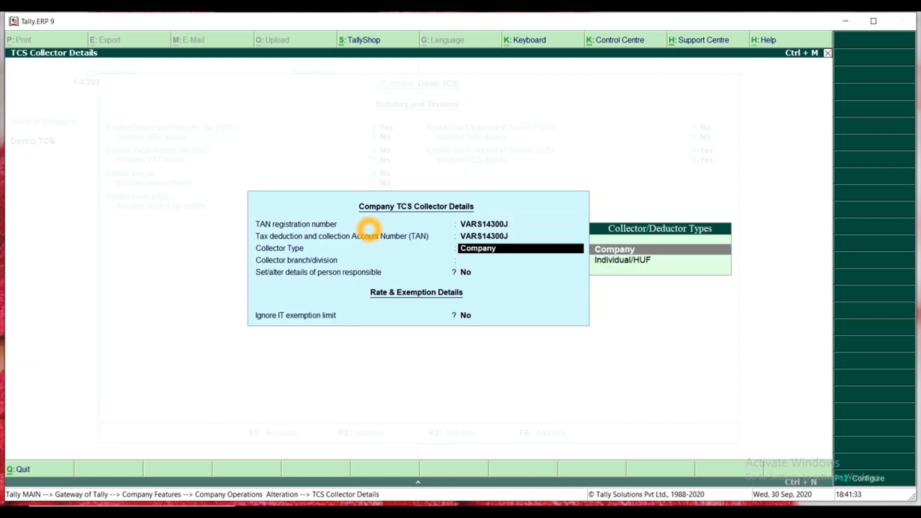
{"action": "key", "text": "Return"}
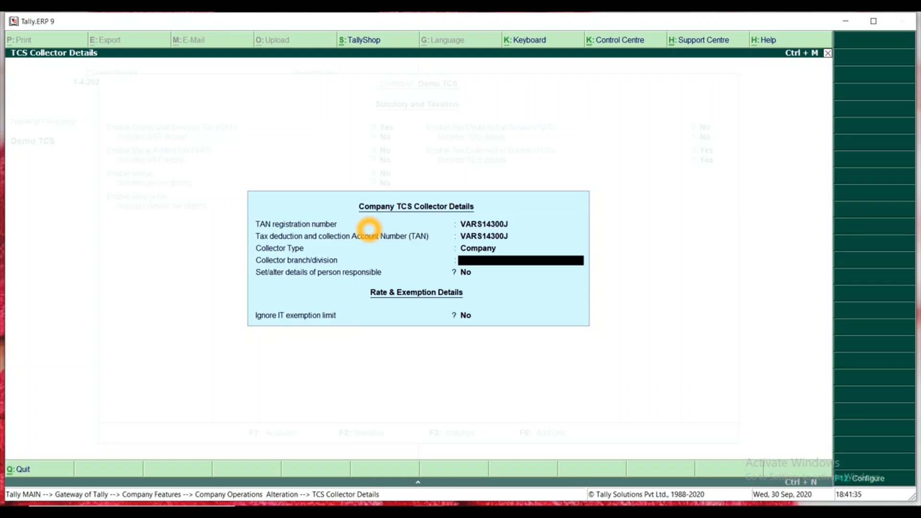
{"action": "key", "text": "Return"}
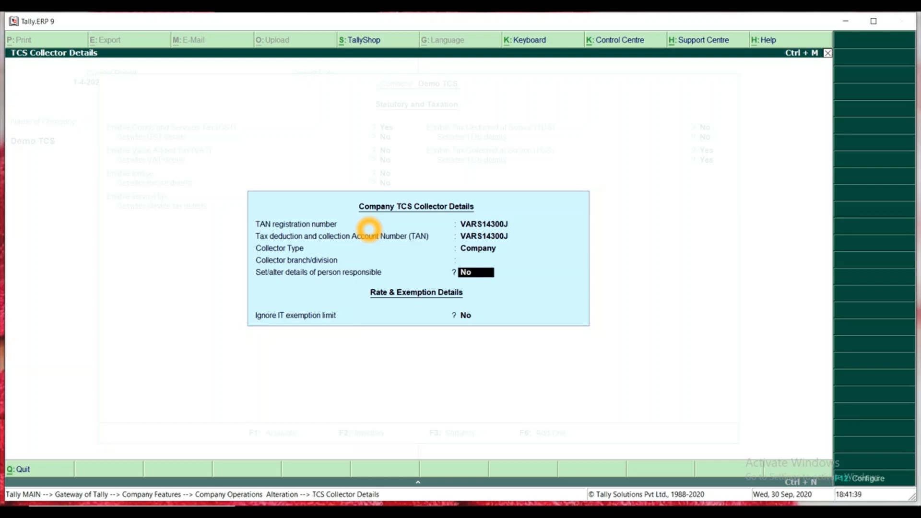
{"action": "key", "text": "y"}
{"action": "key", "text": "Return"}
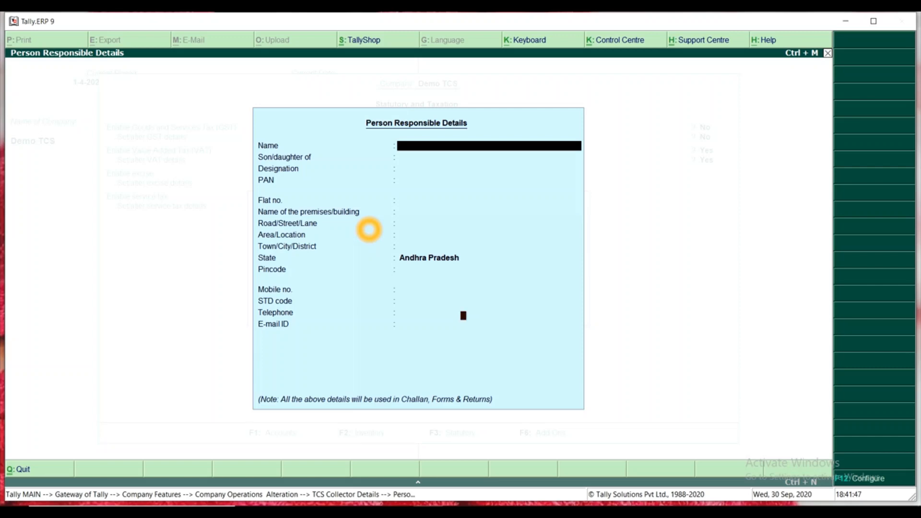
Step: Accept the TCS person responsible and collector details without entries, and save the company's statutory and taxation features
{"action": "key", "text": "Return"}
{"action": "key", "text": "Return"}
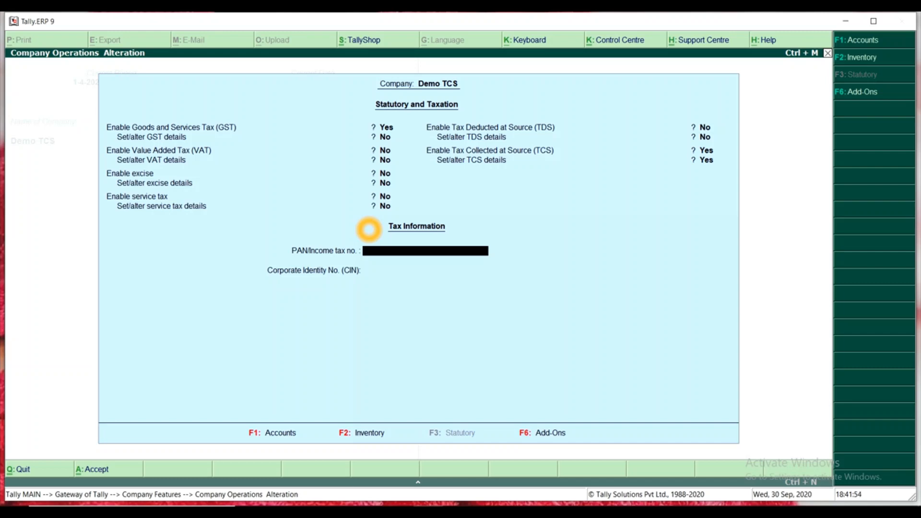
{"action": "key", "text": "ctrl+a"}
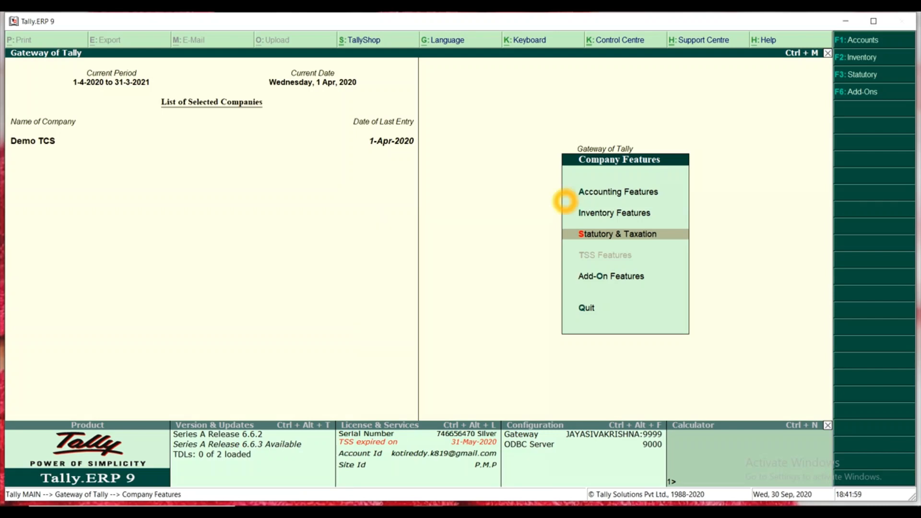
{"action": "key", "text": "Escape"}
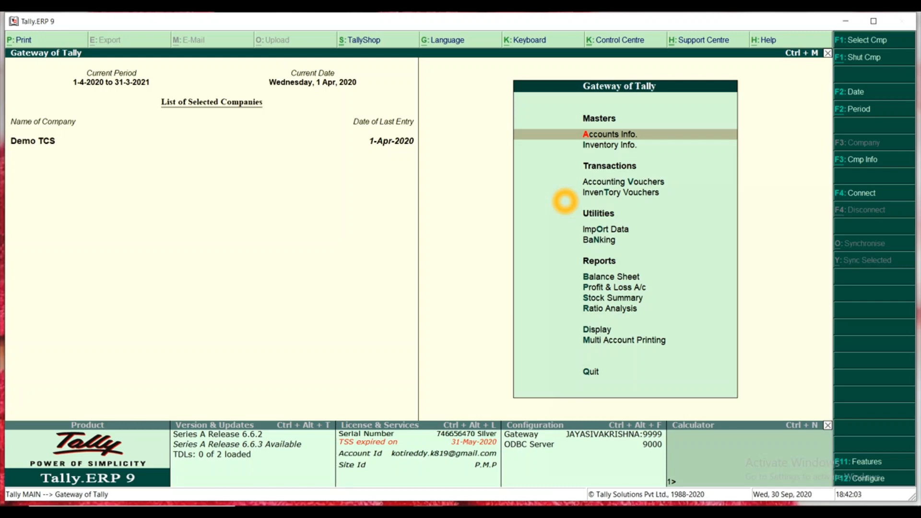
Step: Open the TCS nature of goods "tcs on any on goods" for alteration and view the helper list of predefined natures of goods
{"action": "key", "text": "Return"}
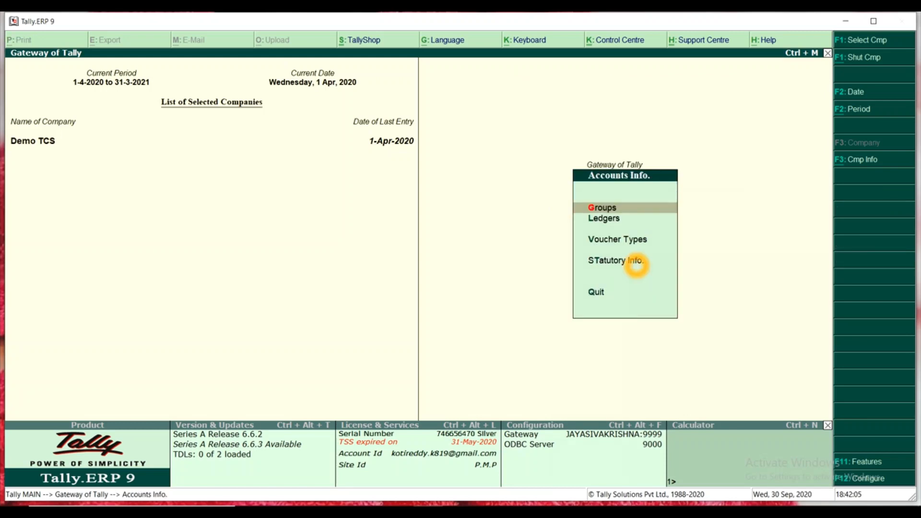
{"action": "left_click", "coordinate": [637, 264]}
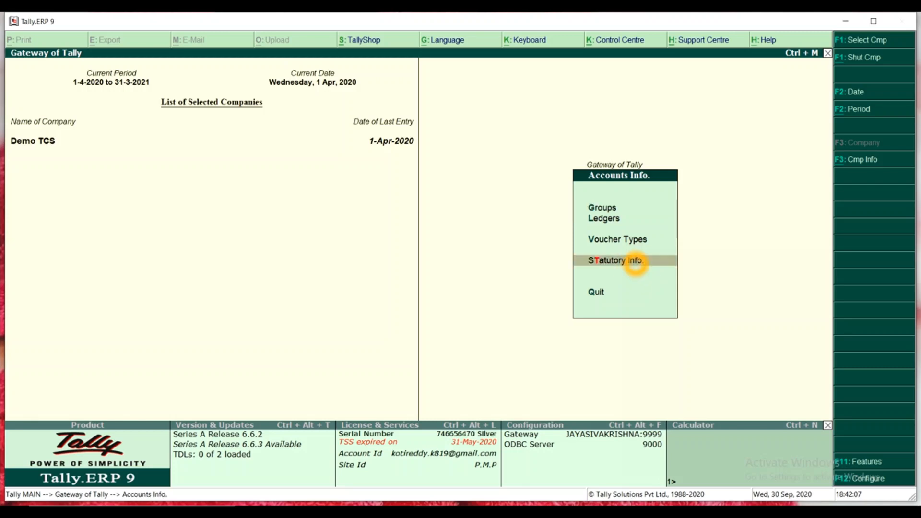
{"action": "left_click", "coordinate": [636, 263]}
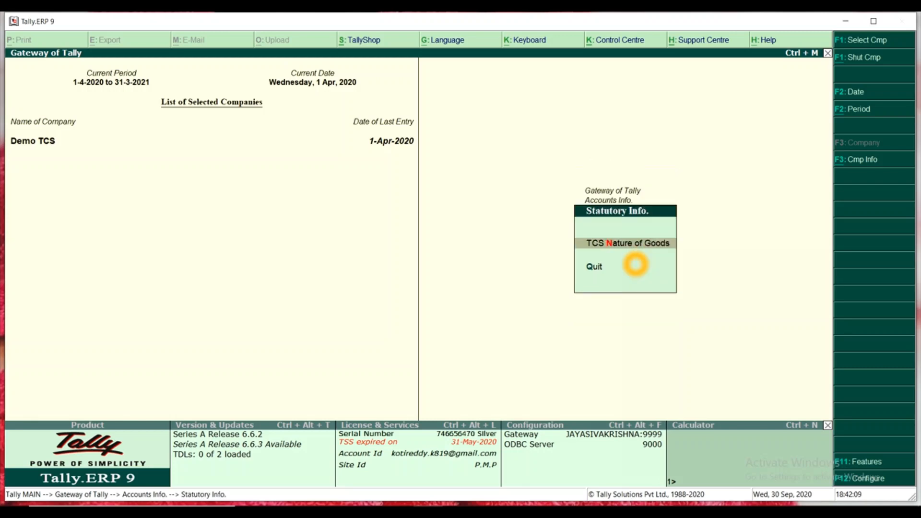
{"action": "key", "text": "Return"}
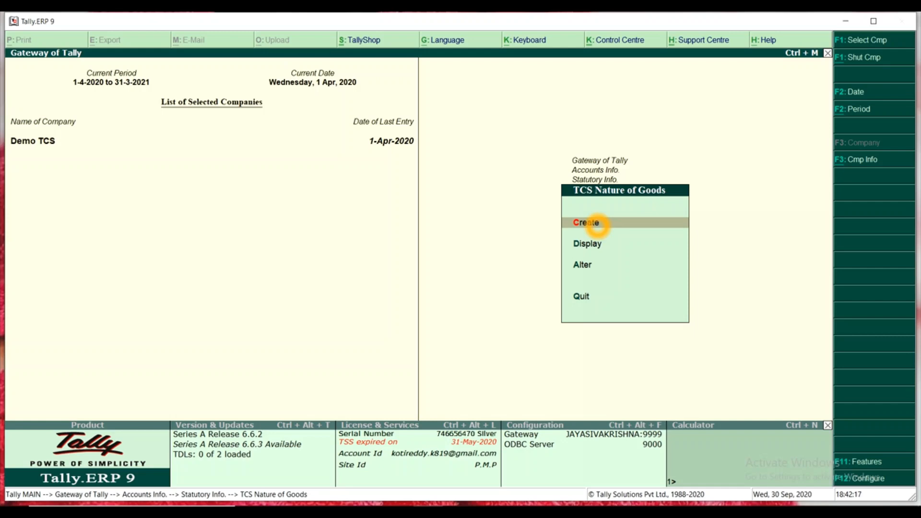
{"action": "key", "text": "Down"}
{"action": "key", "text": "Down"}
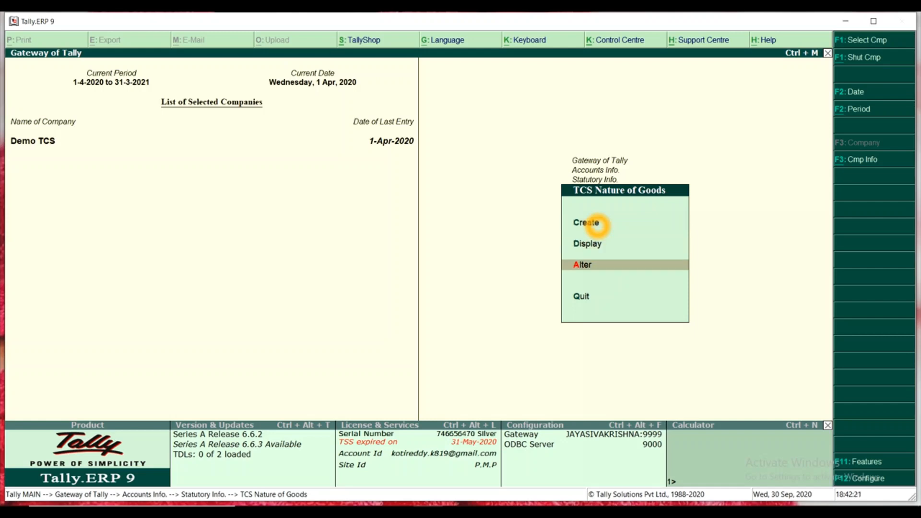
{"action": "key", "text": "Return"}
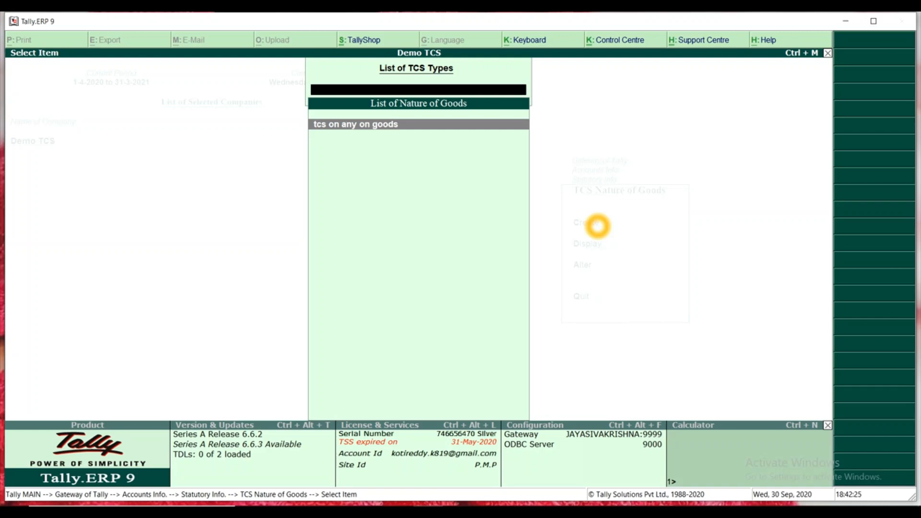
{"action": "key", "text": "Return"}
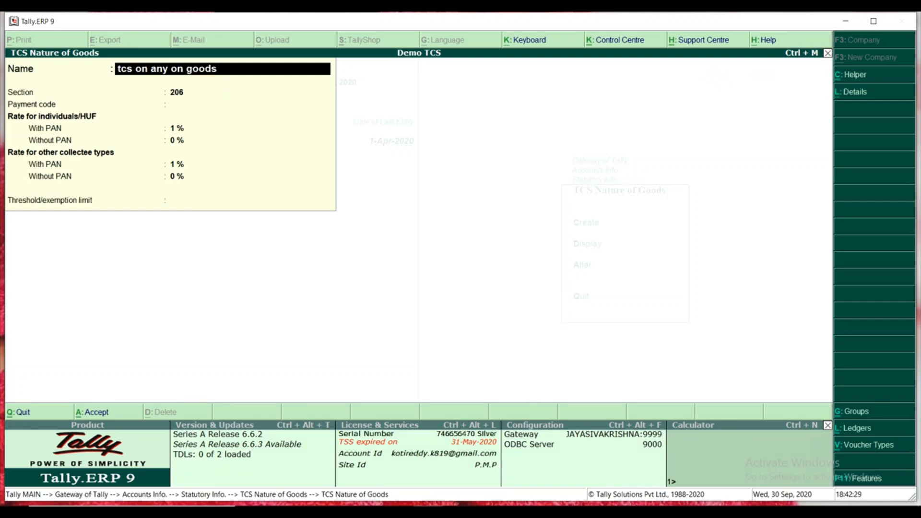
{"action": "left_click", "coordinate": [849, 77]}
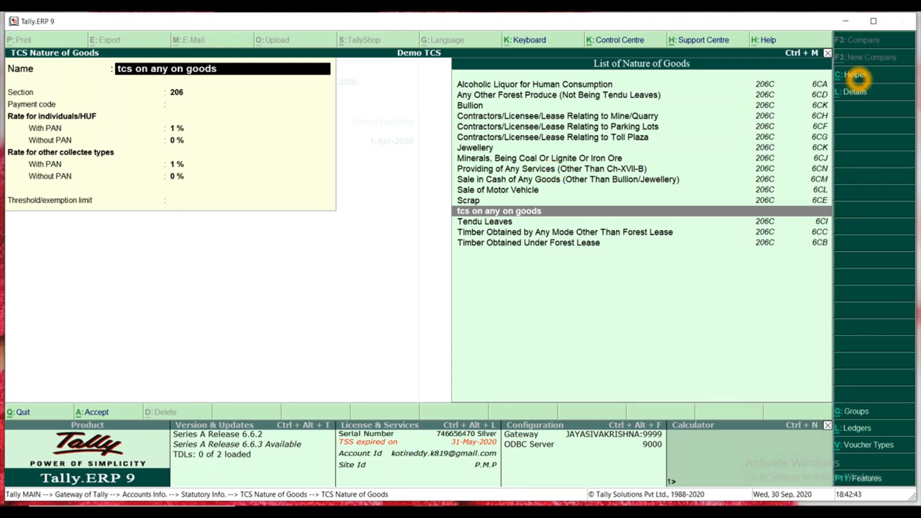
{"action": "left_click", "coordinate": [859, 79]}
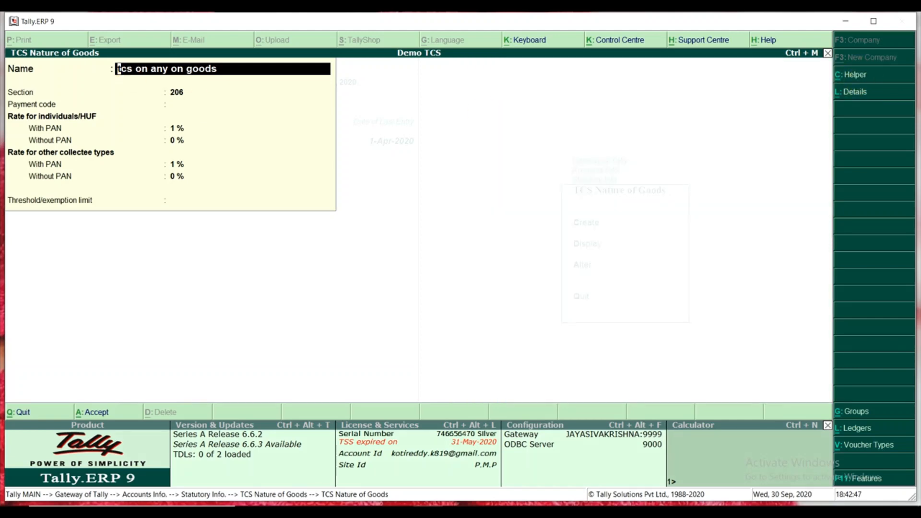
Step: Keep section 206, the rates of 1 % with PAN and 0 % without PAN, and a blank exemption limit, then save the nature of goods
{"action": "key", "text": "Return"}
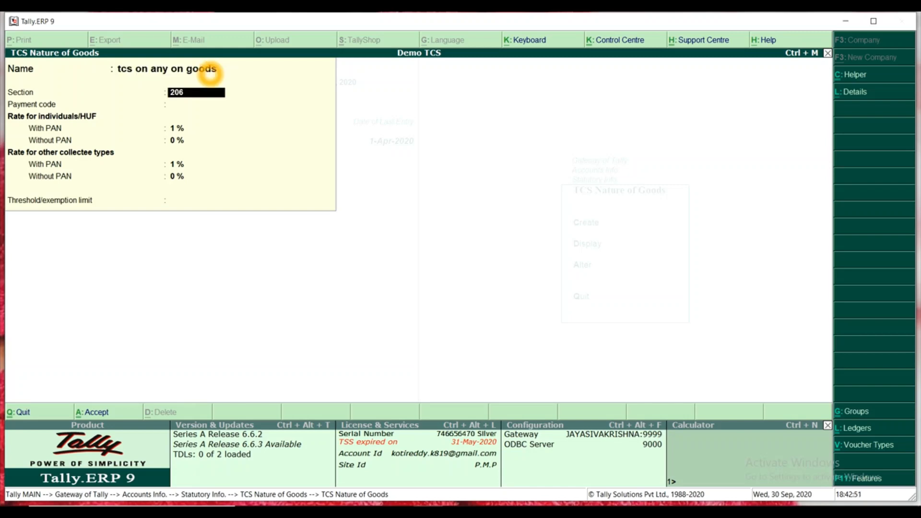
{"action": "key", "text": "Return"}
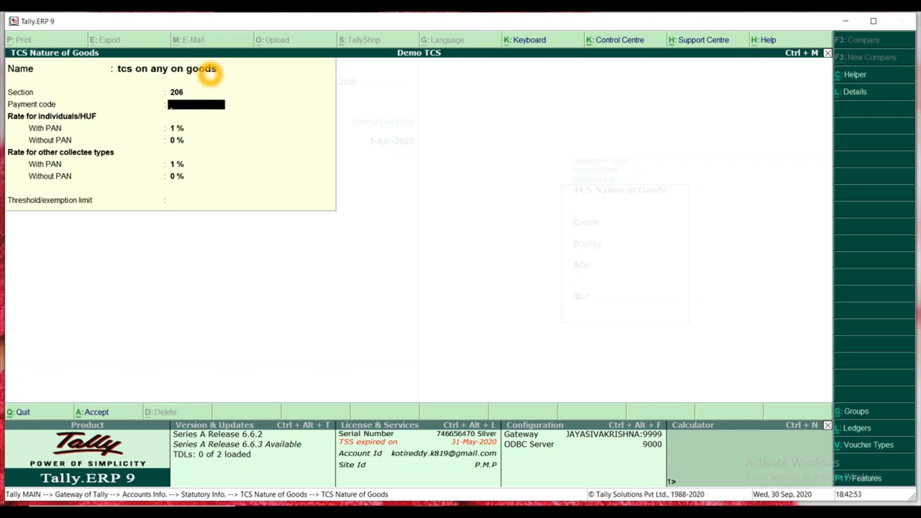
{"action": "key", "text": "Return"}
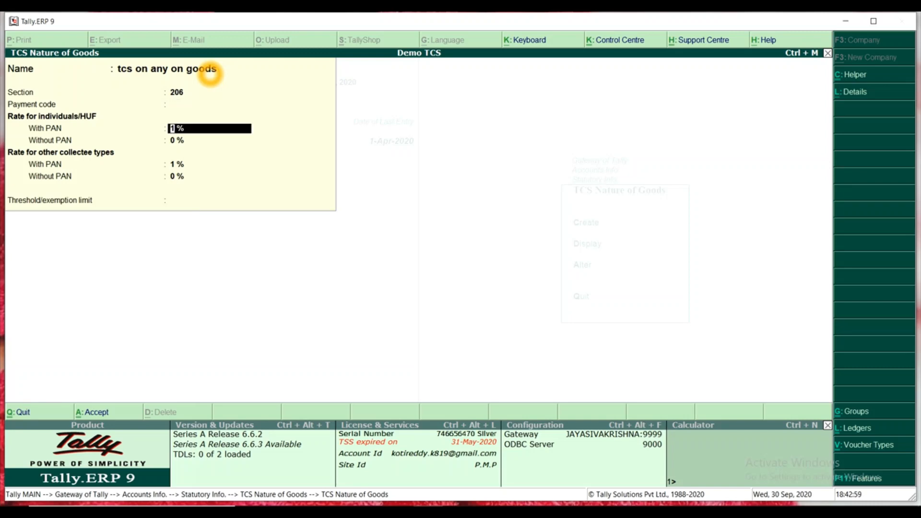
{"action": "key", "text": "Return"}
{"action": "key", "text": "Return"}
{"action": "key", "text": "Return"}
{"action": "key", "text": "Return"}
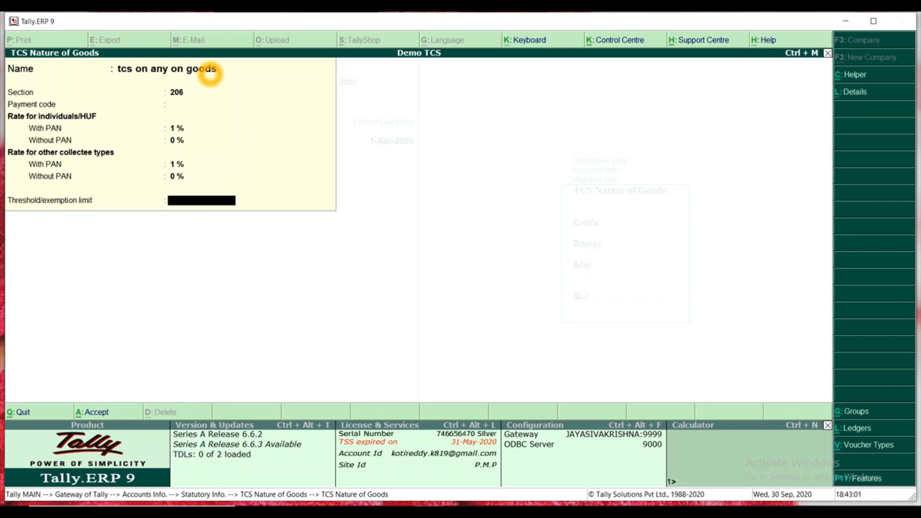
{"action": "key", "text": "Return"}
{"action": "key", "text": "Return"}
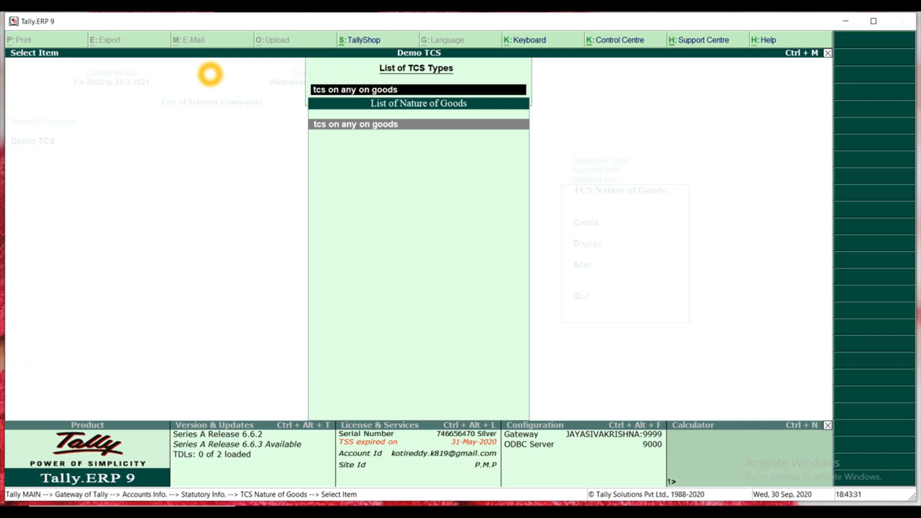
{"action": "key", "text": "BackSpace"}
{"action": "key", "text": "Escape"}
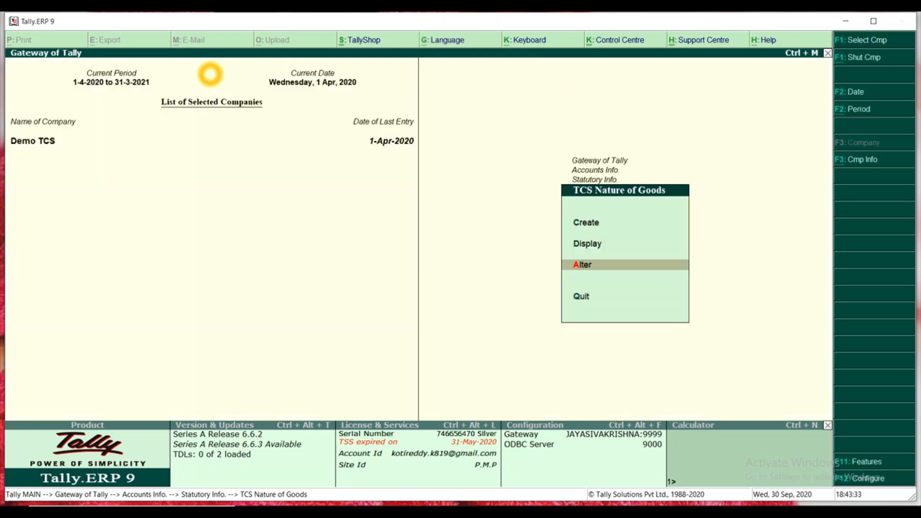
{"action": "key", "text": "Escape"}
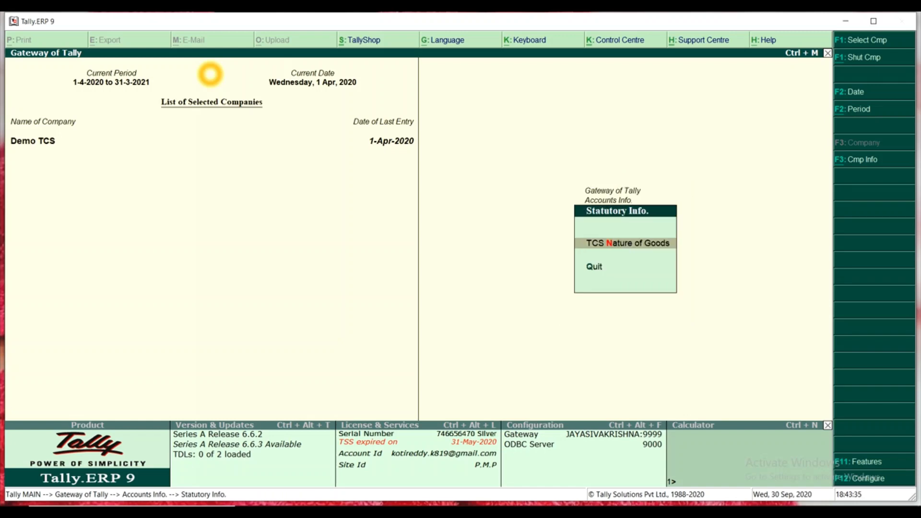
{"action": "key", "text": "Escape"}
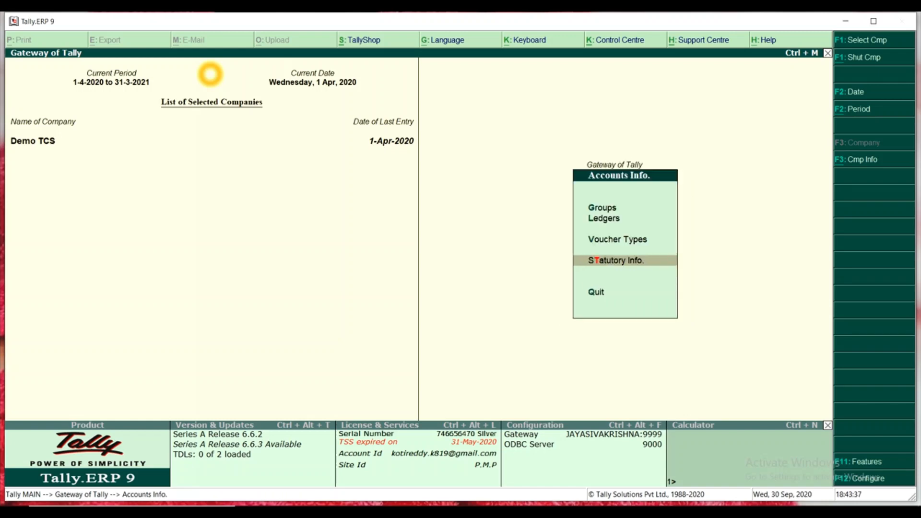
{"action": "key", "text": "Escape"}
Step: Open the GST SALES ledger for alteration from the company's accounts information
{"action": "key", "text": "Return"}
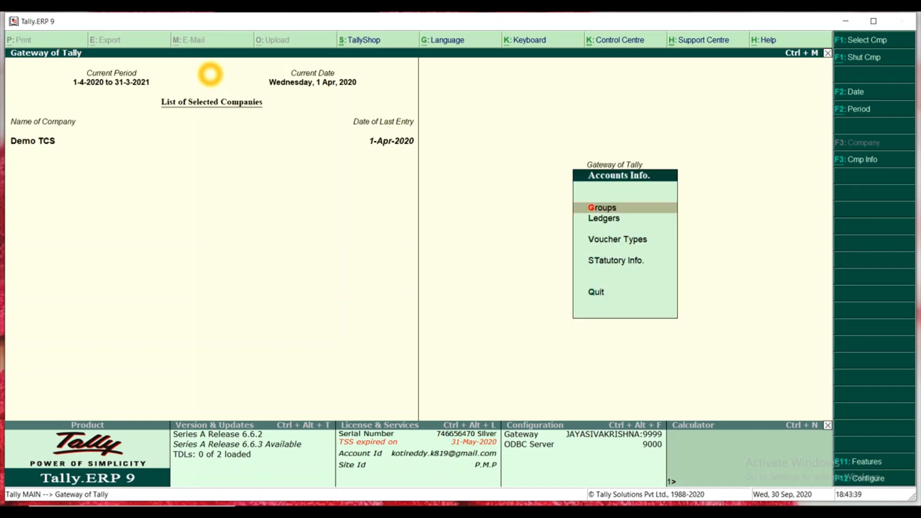
{"action": "key", "text": "Down"}
{"action": "key", "text": "Return"}
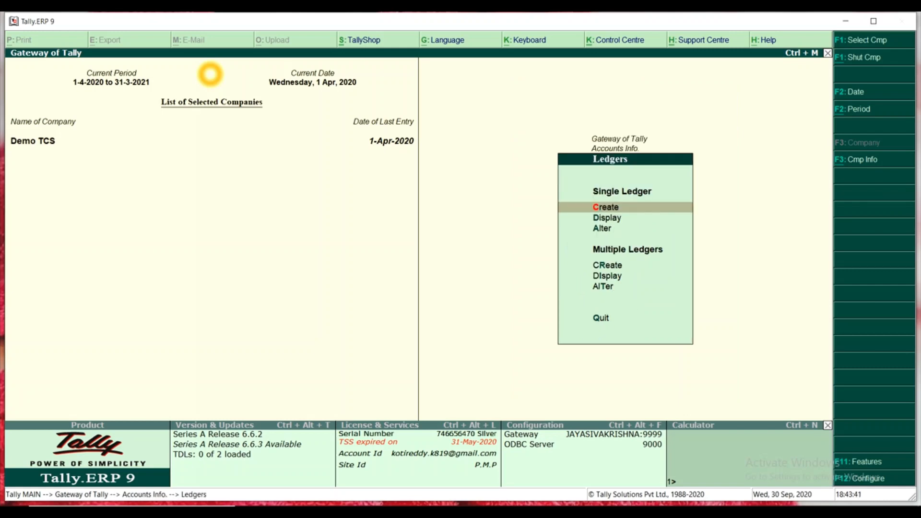
{"action": "key", "text": "Down"}
{"action": "key", "text": "Down"}
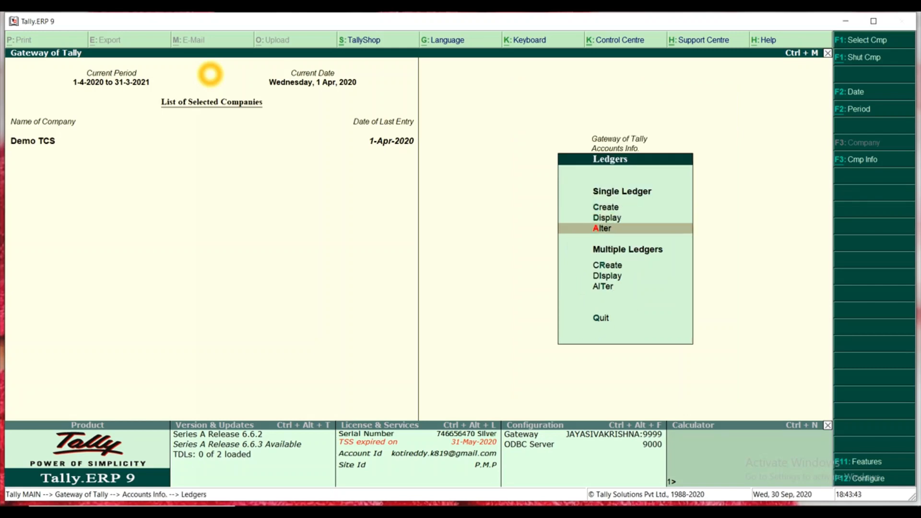
{"action": "key", "text": "Return"}
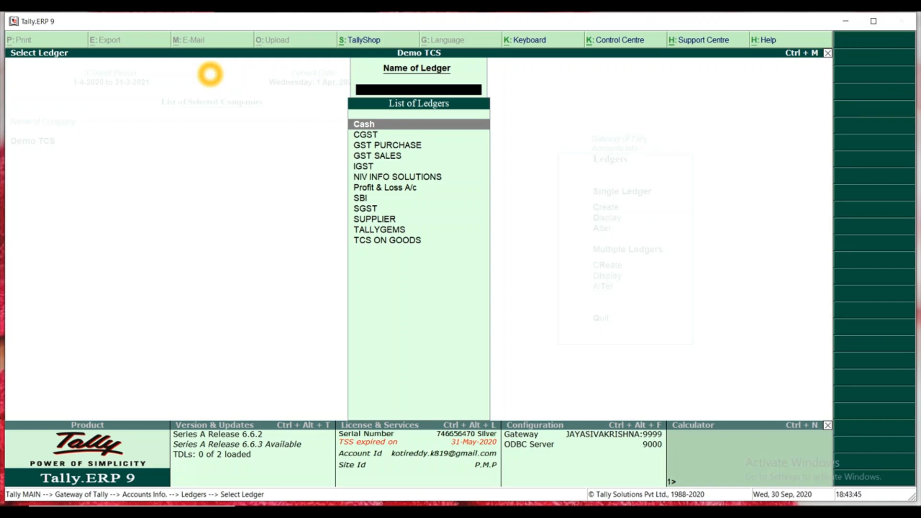
{"action": "key", "text": "Down"}
{"action": "key", "text": "Down"}
{"action": "key", "text": "Down"}
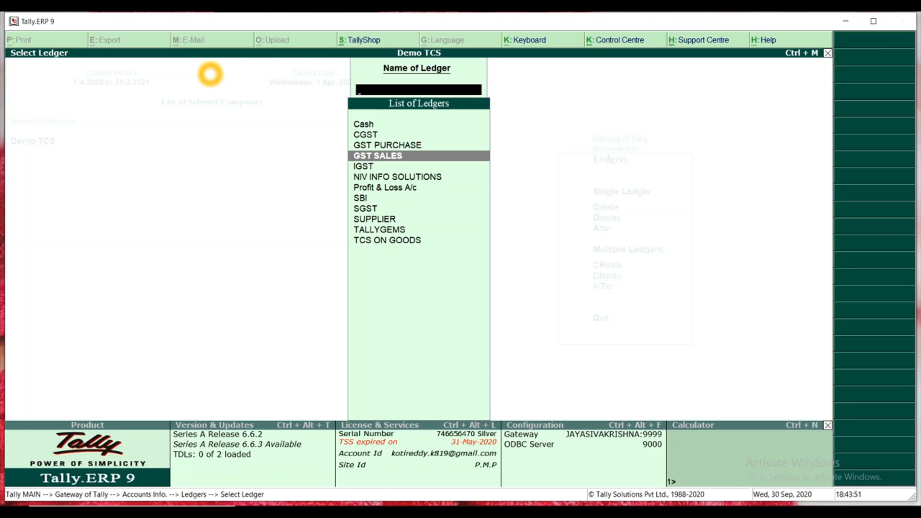
{"action": "key", "text": "Return"}
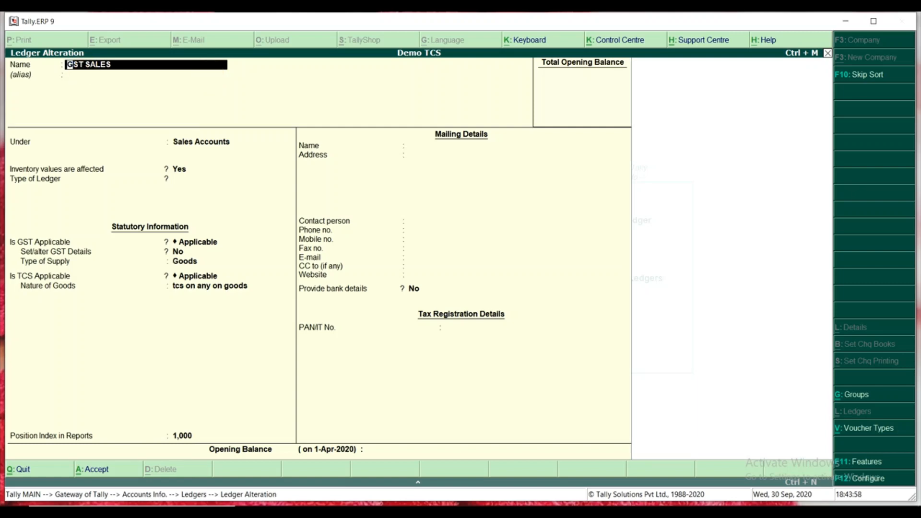
Step: Keep the GST SALES ledger under Sales Accounts with type of ledger Not Applicable, and go to its nature of goods
{"action": "left_click", "coordinate": [109, 75]}
{"action": "key", "text": "Return"}
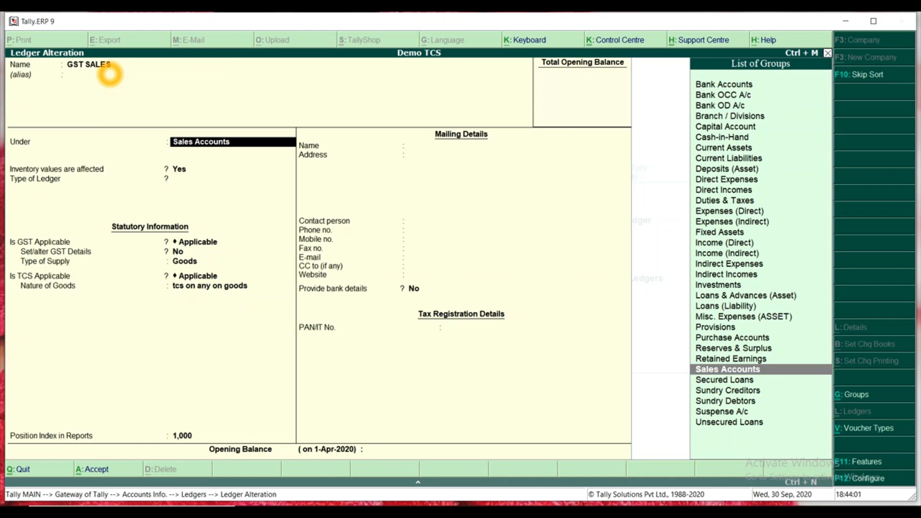
{"action": "left_click", "coordinate": [187, 146]}
{"action": "key", "text": "Return"}
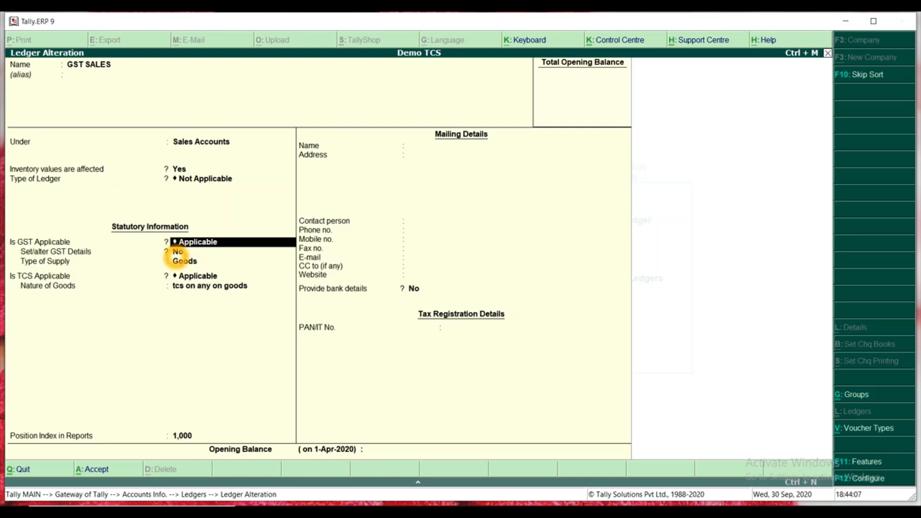
{"action": "left_click", "coordinate": [186, 285]}
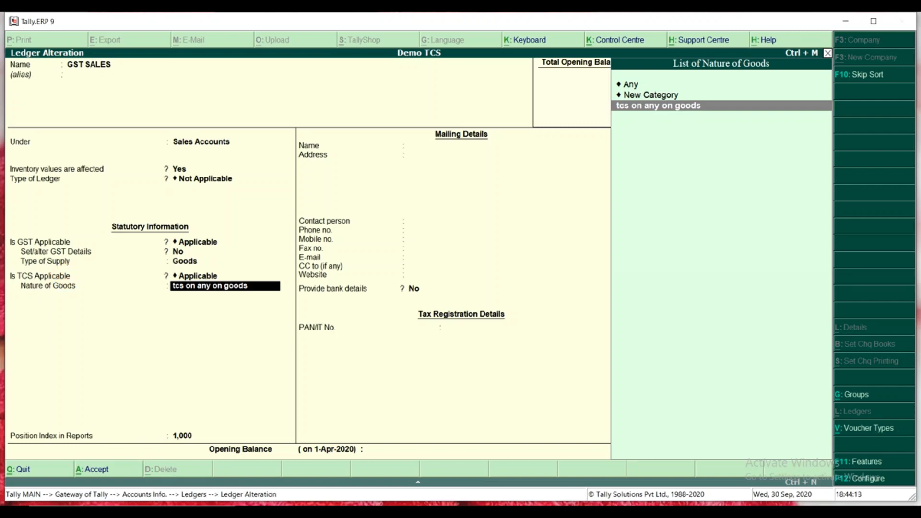
{"action": "key", "text": "BackSpace"}
{"action": "key", "text": "Return"}
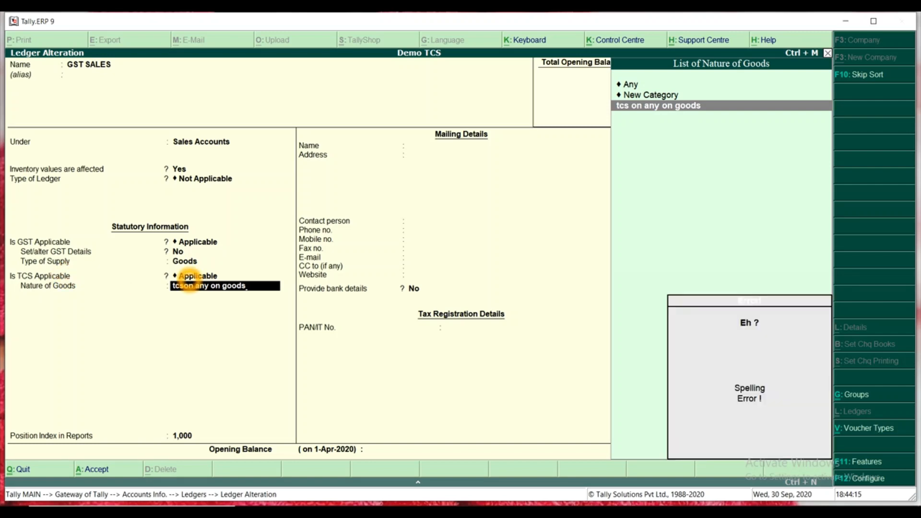
{"action": "key", "text": "BackSpace"}
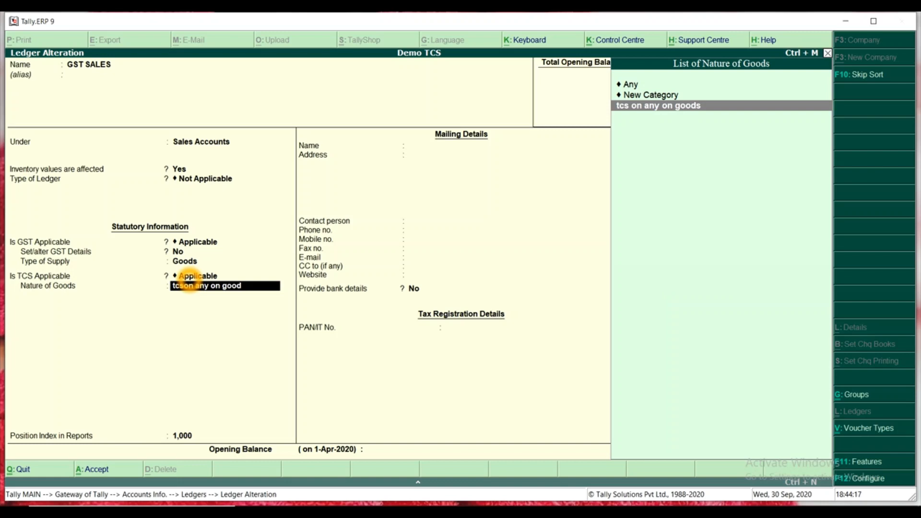
{"action": "key", "text": "Return"}
{"action": "key", "text": "BackSpace"}
{"action": "key", "text": "BackSpace"}
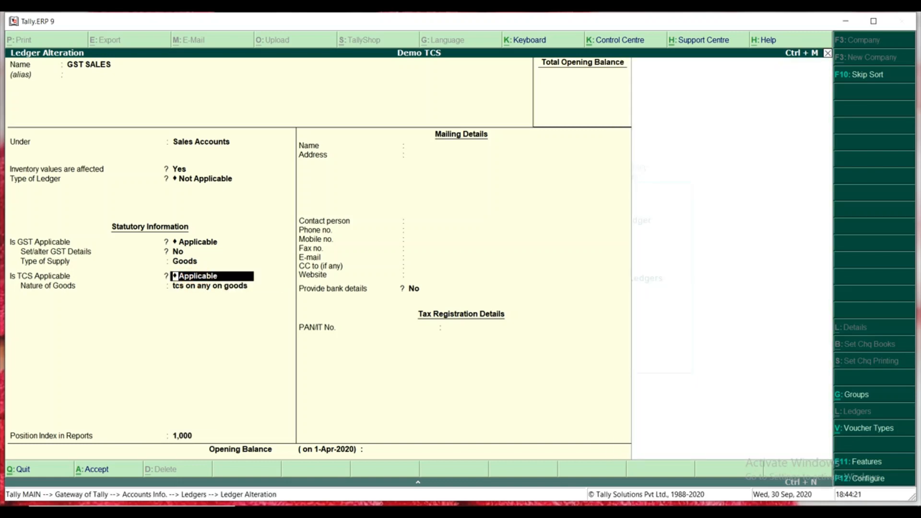
Step: Keep TCS applicable with nature of goods "tcs on any on goods", leave the opening balance blank, and save the GST SALES ledger
{"action": "key", "text": "Return"}
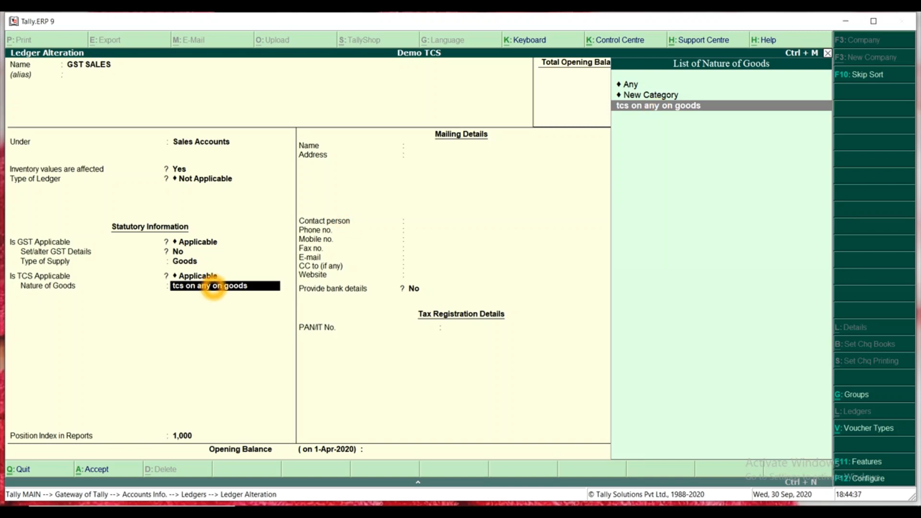
{"action": "key", "text": "Return"}
{"action": "key", "text": "Return"}
{"action": "key", "text": "Return"}
{"action": "key", "text": "Return"}
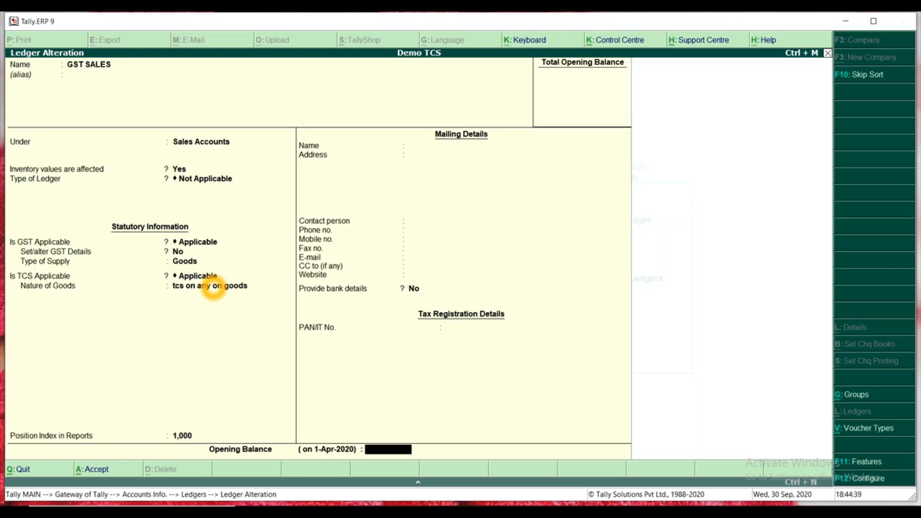
{"action": "key", "text": "Return"}
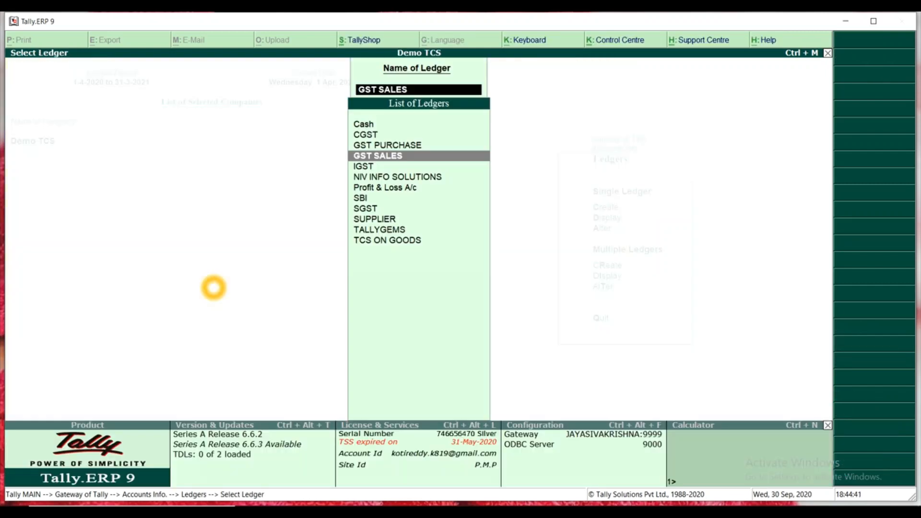
Step: Open the CGST ledger for alteration and keep Duties & Taxes, duty type GST and tax type Central Tax
{"action": "key", "text": "Up"}
{"action": "key", "text": "Up"}
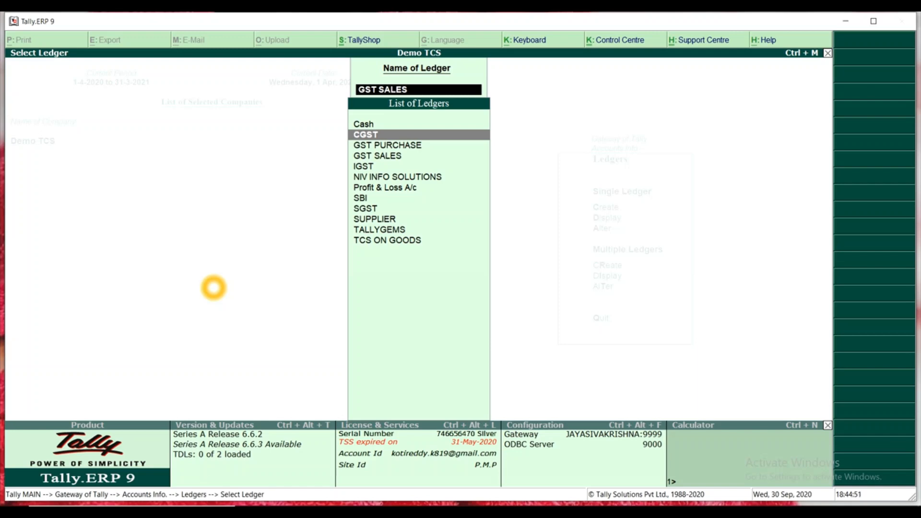
{"action": "key", "text": "Return"}
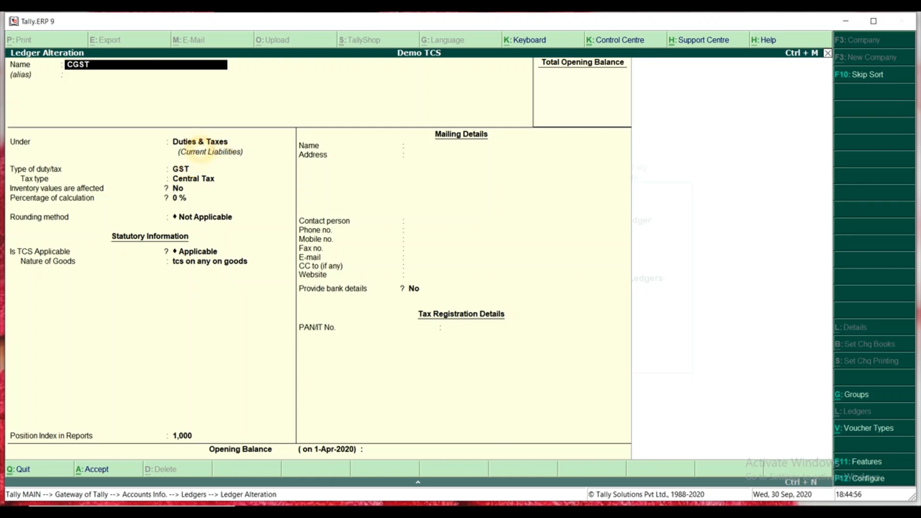
{"action": "left_click", "coordinate": [199, 150]}
{"action": "key", "text": "Return"}
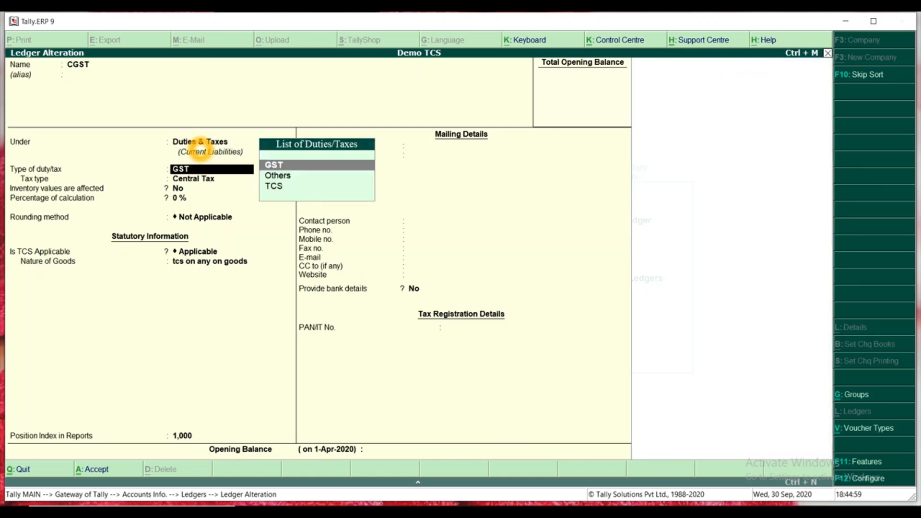
{"action": "key", "text": "Return"}
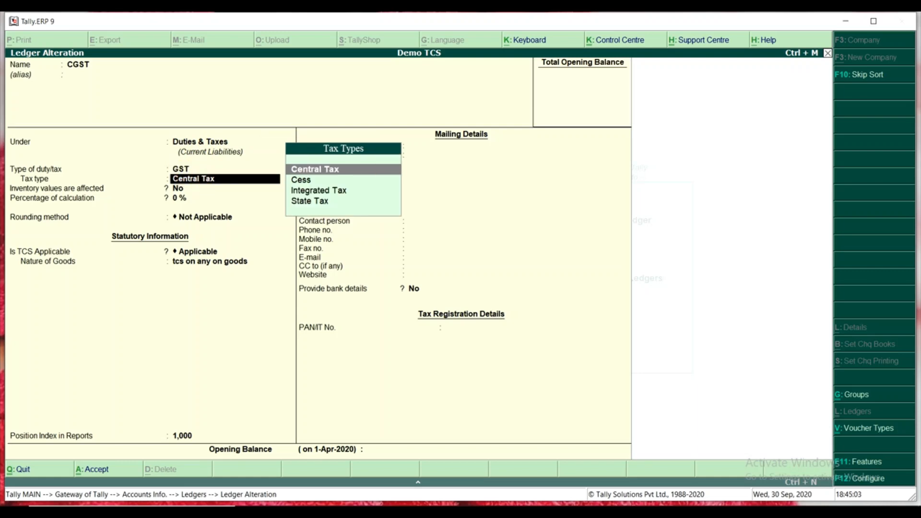
{"action": "key", "text": "Return"}
Step: Keep TCS applicable on the CGST ledger with nature of goods "tcs on any on goods" and save the ledger
{"action": "key", "text": "Return"}
{"action": "key", "text": "Return"}
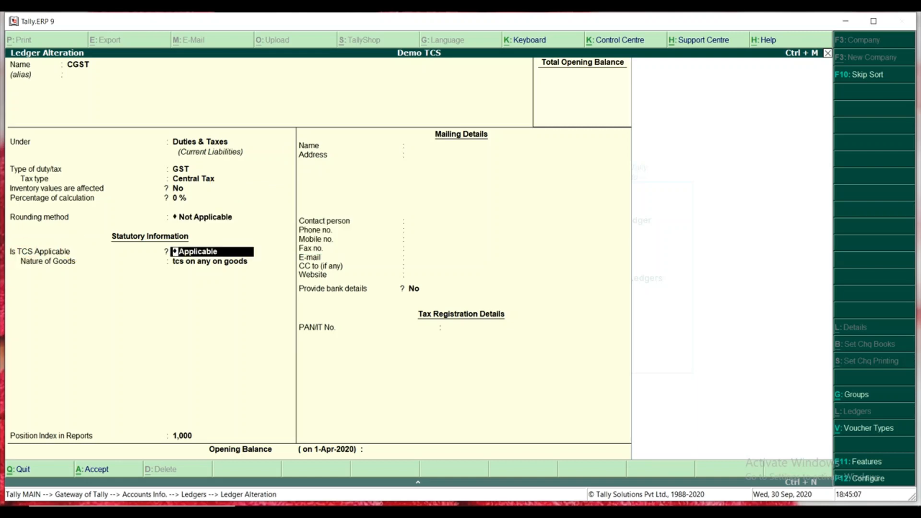
{"action": "key", "text": "Return"}
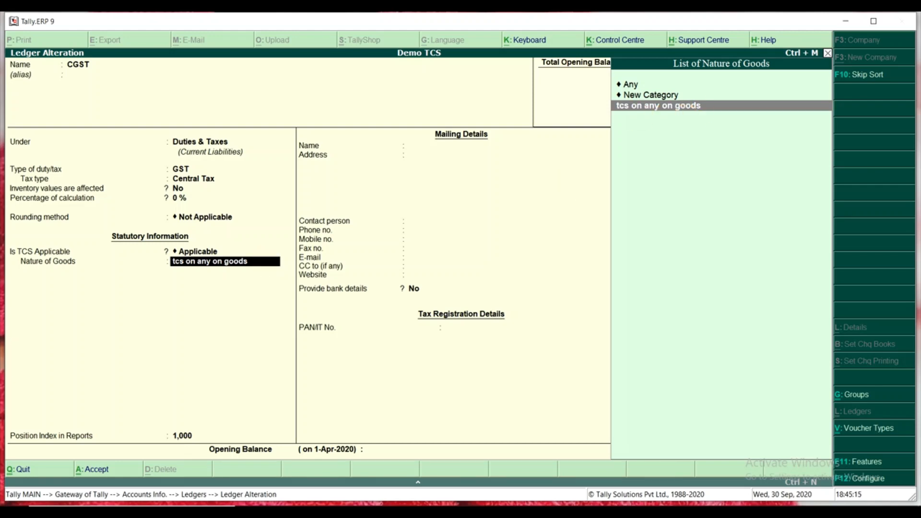
{"action": "key", "text": "Return"}
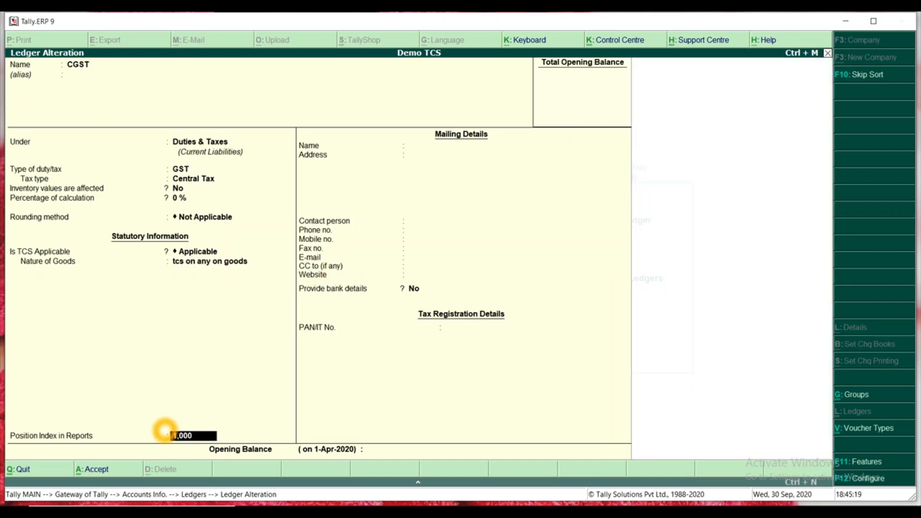
{"action": "key", "text": "ctrl+a"}
Step: Open the SGST ledger for alteration
{"action": "key", "text": "Down"}
{"action": "key", "text": "Down"}
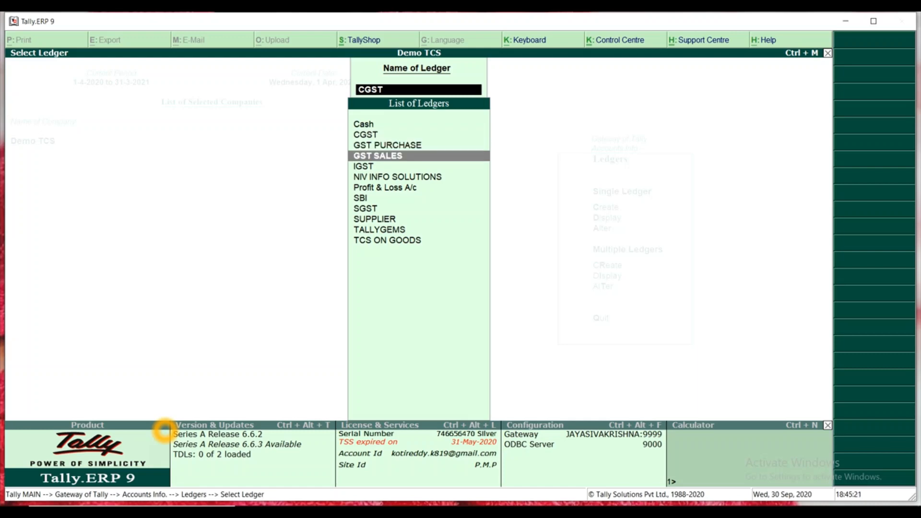
{"action": "key", "text": "Down"}
{"action": "key", "text": "Down"}
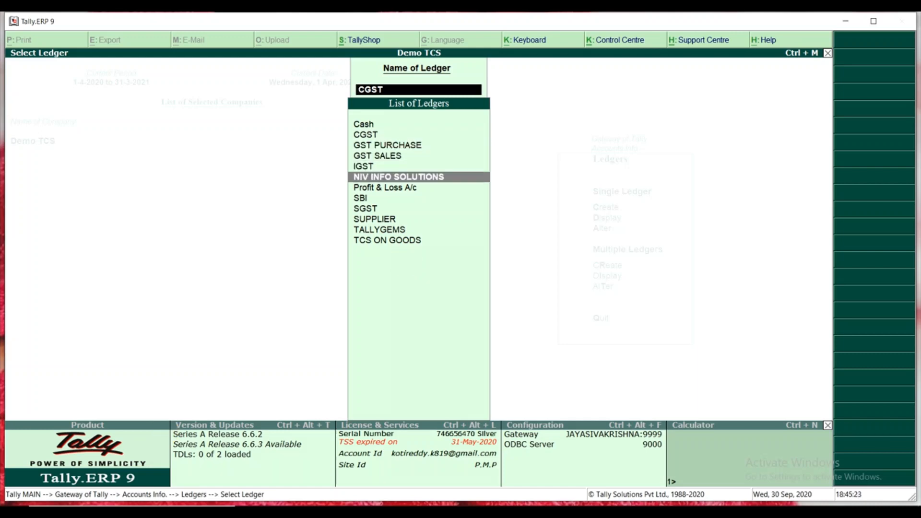
{"action": "key", "text": "Down"}
{"action": "key", "text": "Down"}
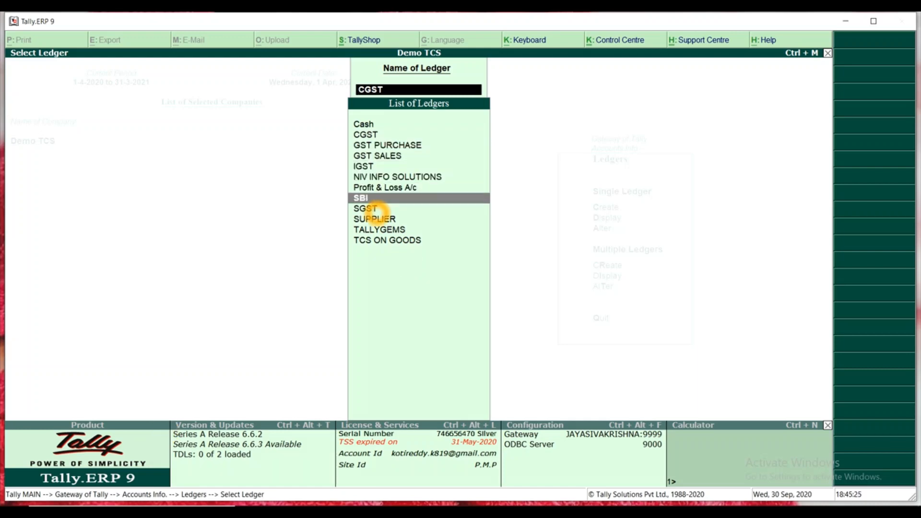
{"action": "key", "text": "Down"}
{"action": "key", "text": "Return"}
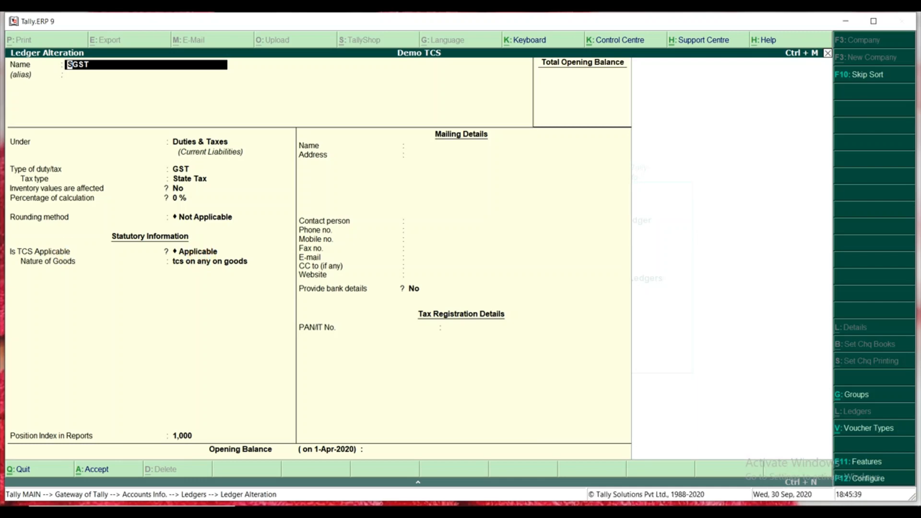
Step: Keep the SGST ledger under Duties & Taxes with duty type GST and tax type State Tax, and save it
{"action": "key", "text": "Return"}
{"action": "key", "text": "Return"}
{"action": "key", "text": "Return"}
{"action": "key", "text": "Return"}
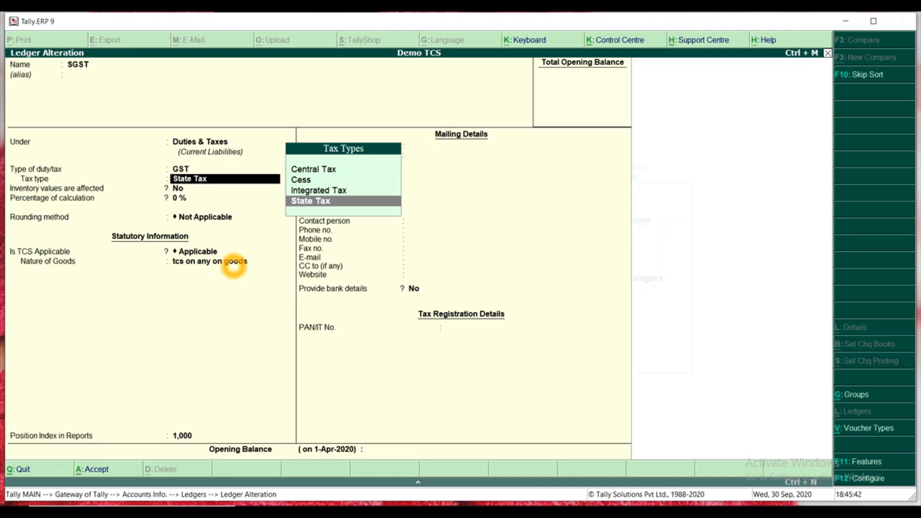
{"action": "key", "text": "ctrl+a"}
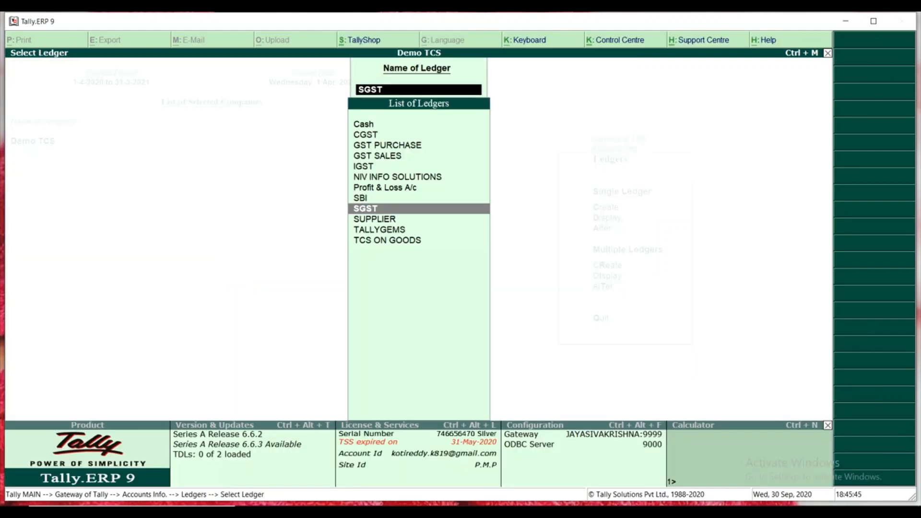
Step: Open the IGST ledger, check its tax type and TCS settings, and leave it without changes
{"action": "left_click", "coordinate": [365, 166]}
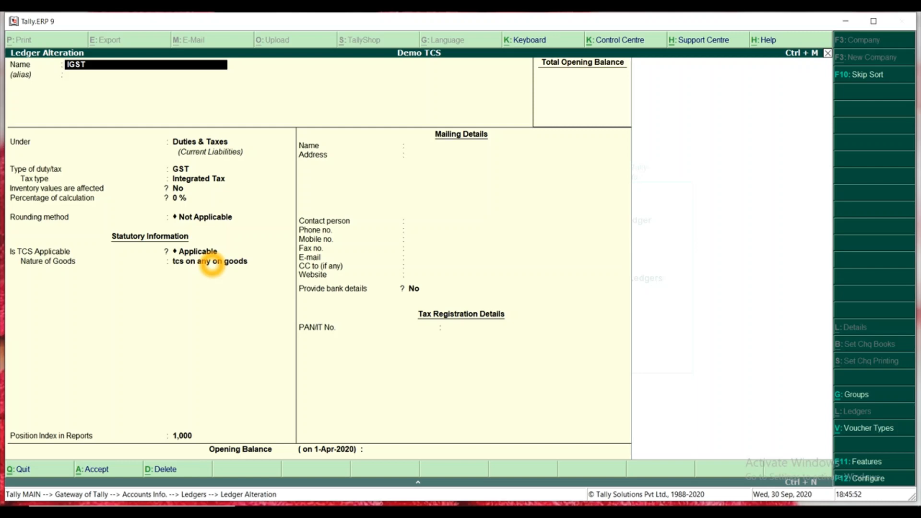
{"action": "key", "text": "Escape"}
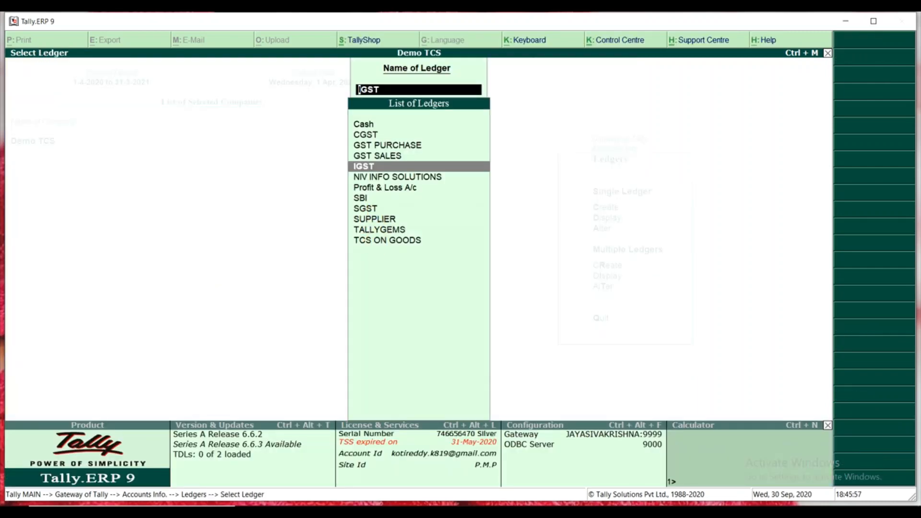
Step: Open the TCS ON GOODS ledger for alteration and keep it under Duties & Taxes with TCS as the type of duty
{"action": "left_click", "coordinate": [375, 240]}
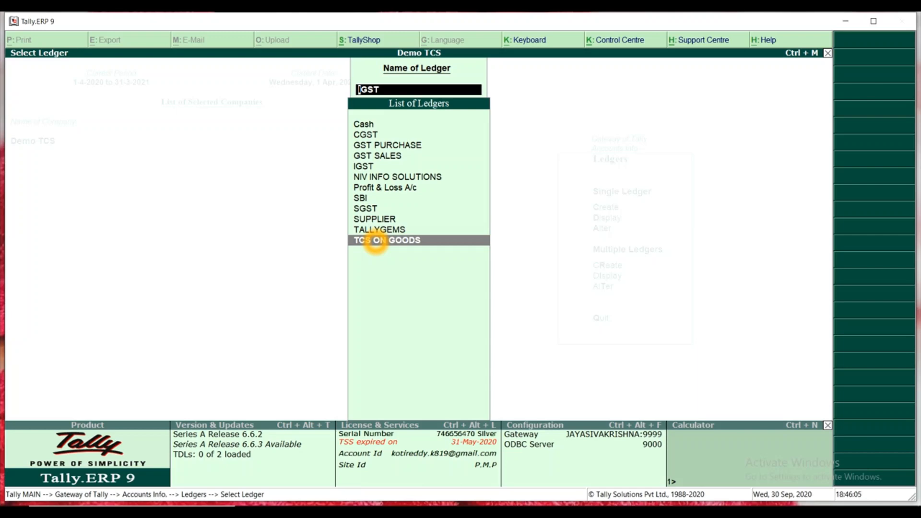
{"action": "left_click", "coordinate": [375, 240]}
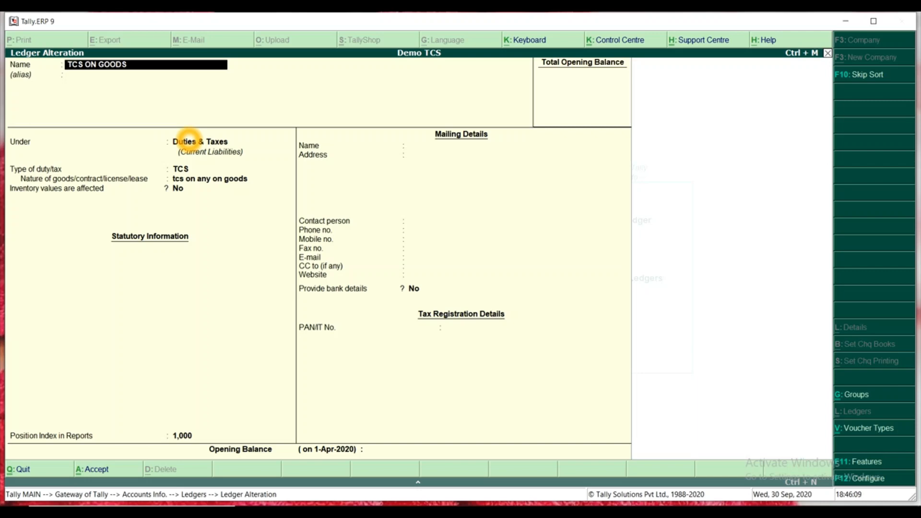
{"action": "key", "text": "Return"}
{"action": "key", "text": "Return"}
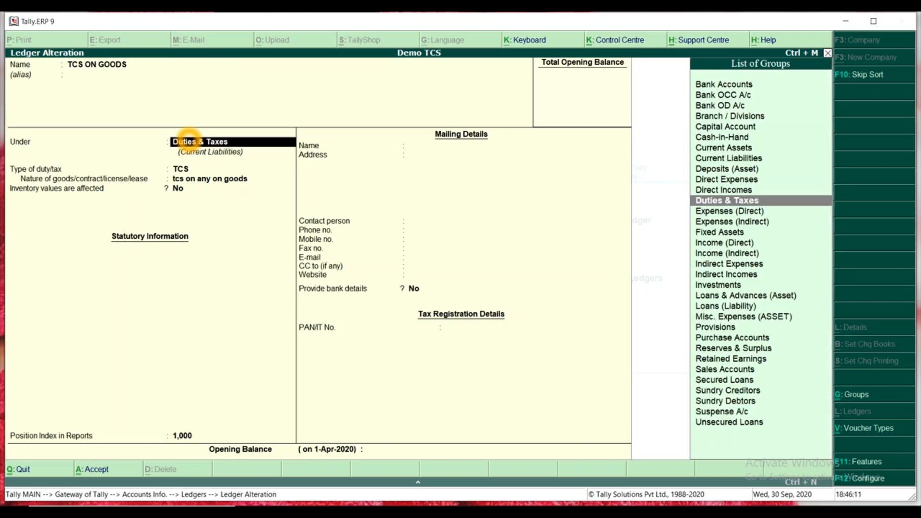
{"action": "key", "text": "Return"}
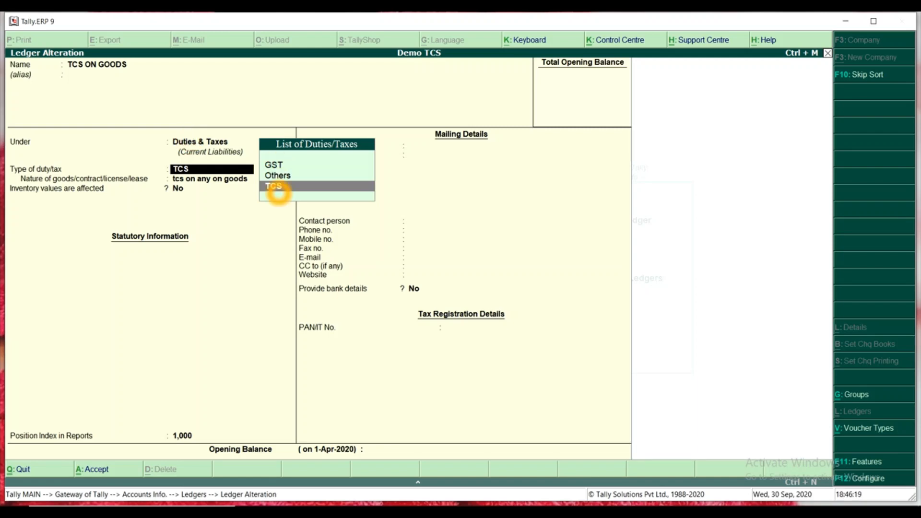
{"action": "left_click", "coordinate": [278, 191]}
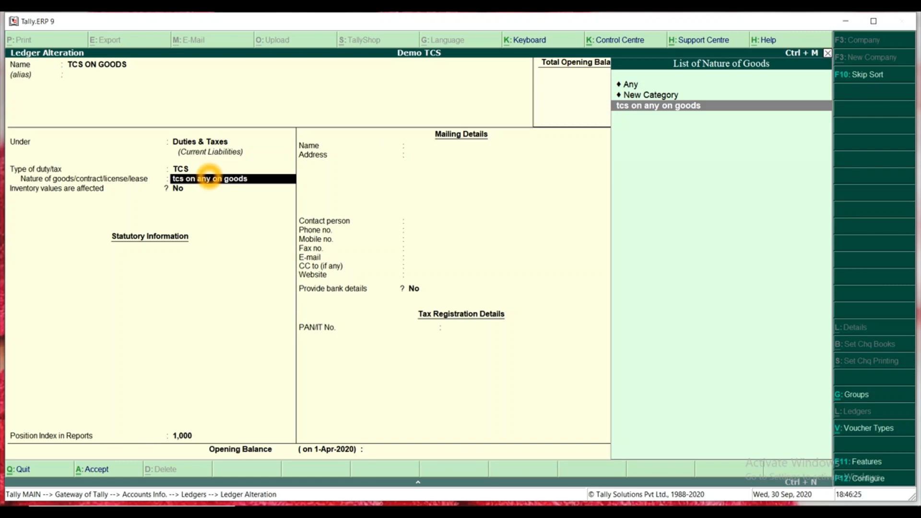
Step: Keep tcs on any on goods as the nature of goods for the TCS ON GOODS ledger and save the ledger
{"action": "key", "text": "Return"}
{"action": "key", "text": "Return"}
{"action": "key", "text": "Return"}
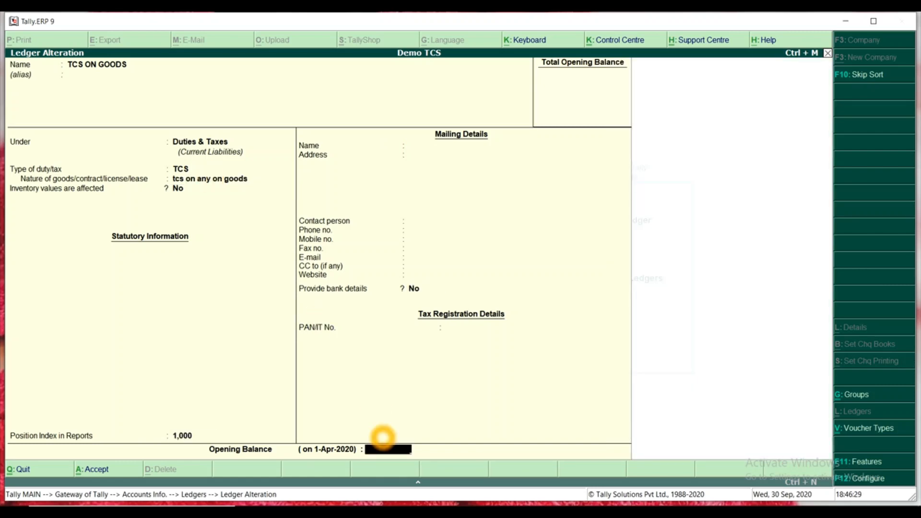
{"action": "key", "text": "Return"}
{"action": "key", "text": "Return"}
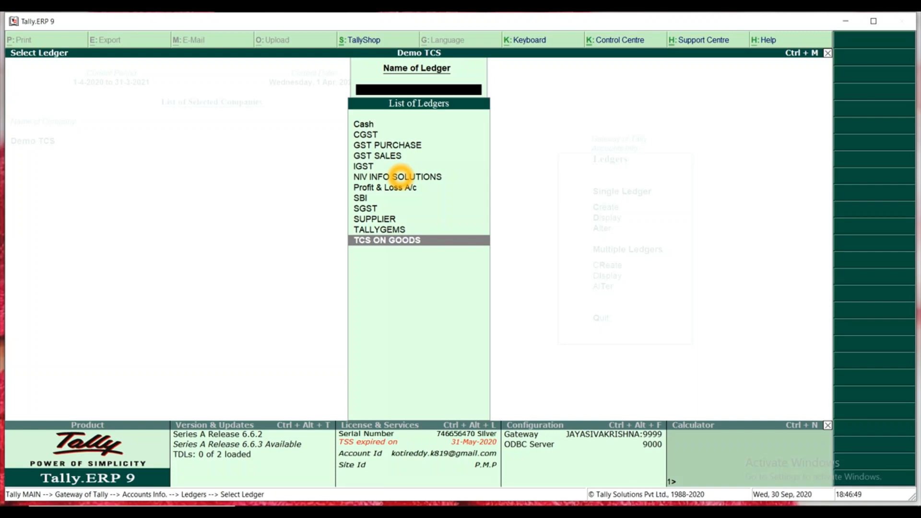
Step: Open the NIV INFO SOLUTIONS ledger for alteration
{"action": "key", "text": "Up"}
{"action": "key", "text": "Up"}
{"action": "key", "text": "Up"}
{"action": "key", "text": "Up"}
{"action": "key", "text": "Up"}
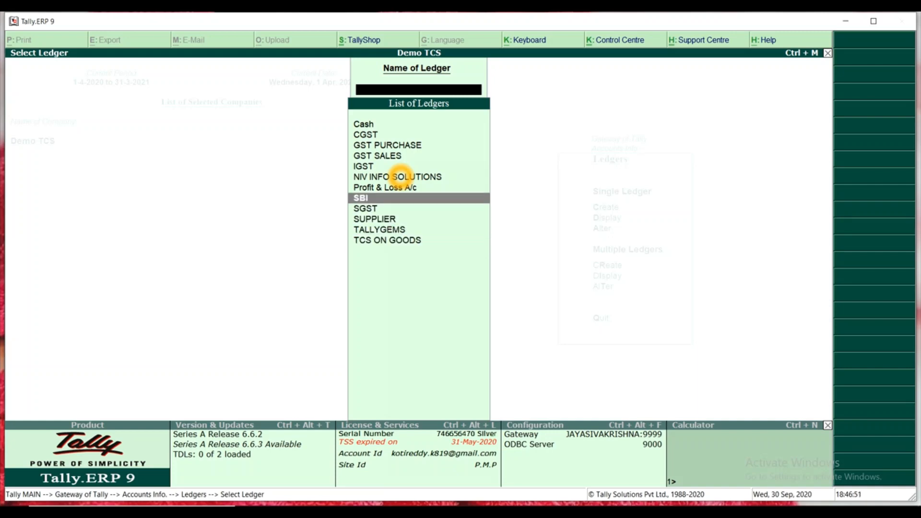
{"action": "key", "text": "Up"}
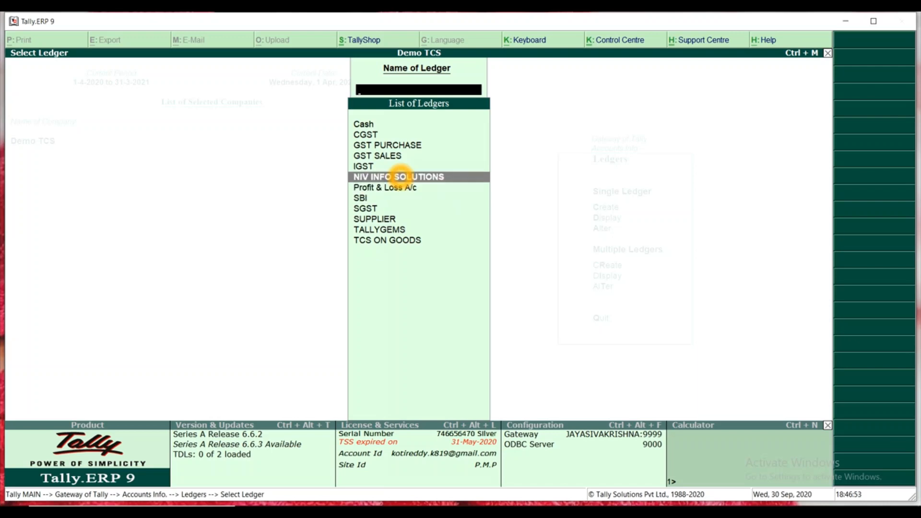
{"action": "key", "text": "Return"}
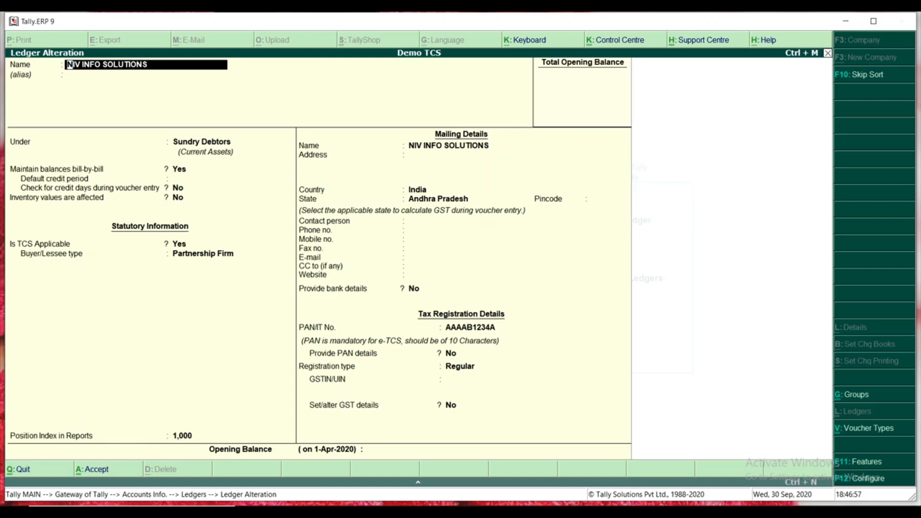
Step: Keep TCS applicable set to Yes and Partnership Firm as the buyer/lessee type for the NIV INFO SOLUTIONS ledger
{"action": "left_click", "coordinate": [178, 243]}
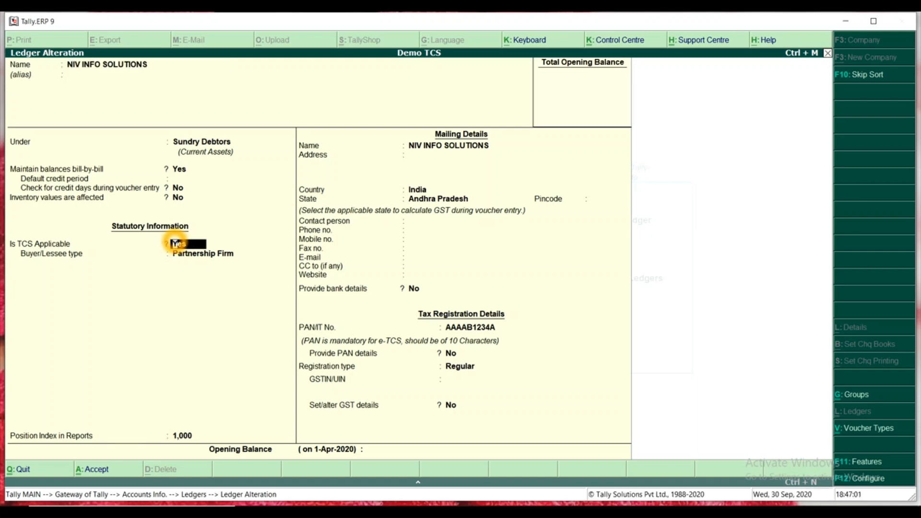
{"action": "key", "text": "Return"}
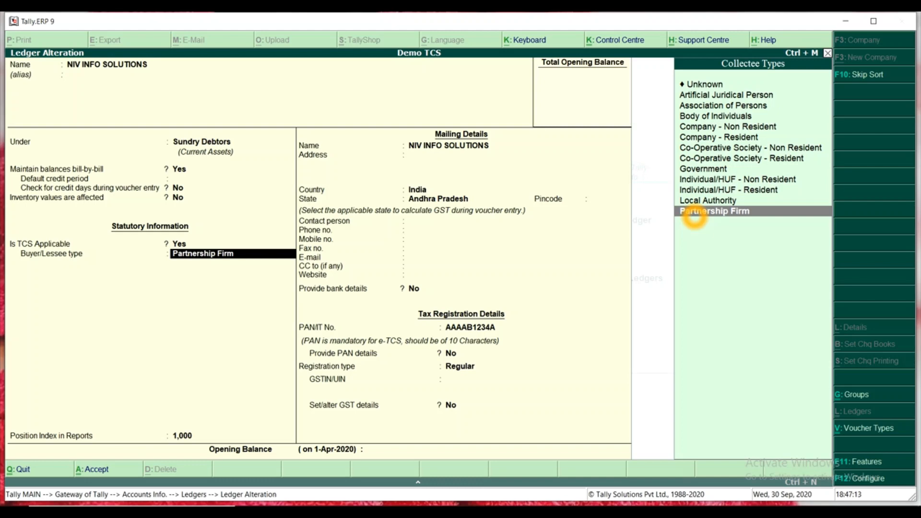
{"action": "left_click", "coordinate": [694, 215]}
{"action": "key", "text": "Return"}
{"action": "key", "text": "Return"}
{"action": "key", "text": "Return"}
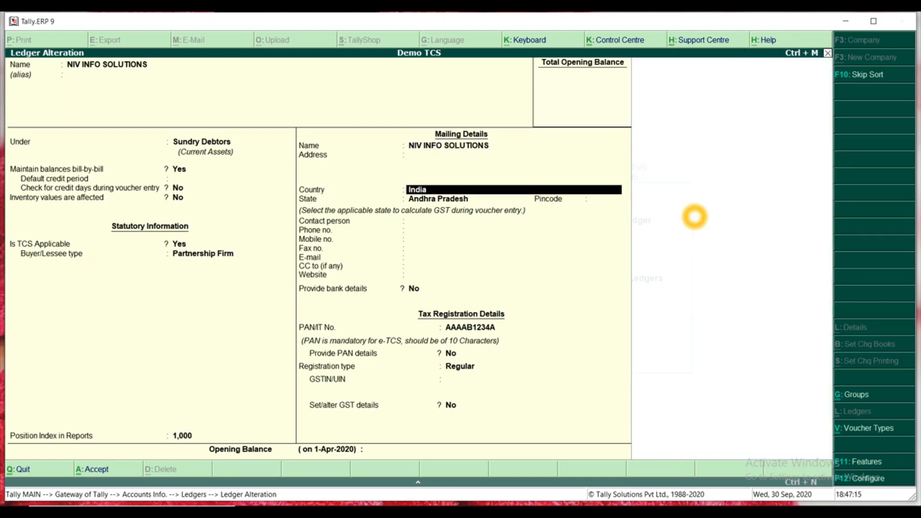
Step: Leave the party's mailing and bank details as they are and check the PAN/IT number entry
{"action": "key", "text": "Return"}
{"action": "key", "text": "Return"}
{"action": "key", "text": "Return"}
{"action": "key", "text": "Return"}
{"action": "key", "text": "Return"}
{"action": "key", "text": "Return"}
{"action": "key", "text": "Return"}
{"action": "key", "text": "Return"}
{"action": "key", "text": "Return"}
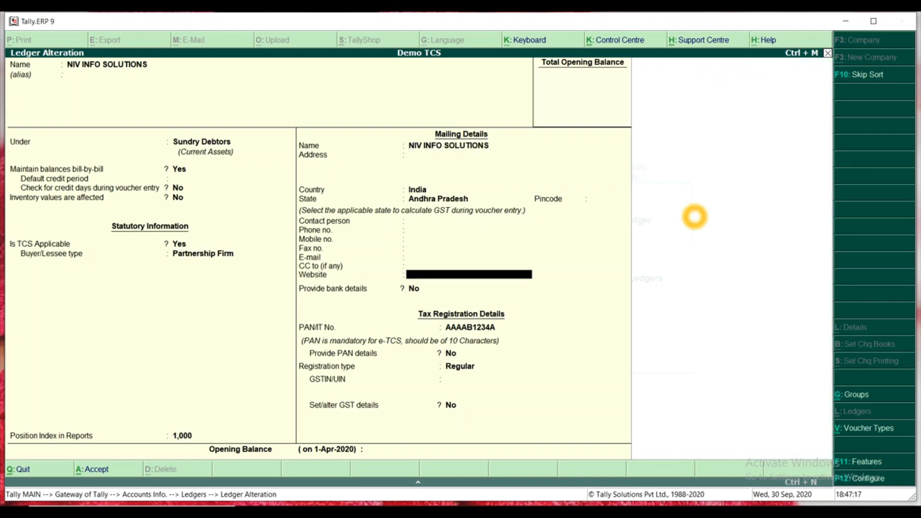
{"action": "key", "text": "Return"}
{"action": "key", "text": "Return"}
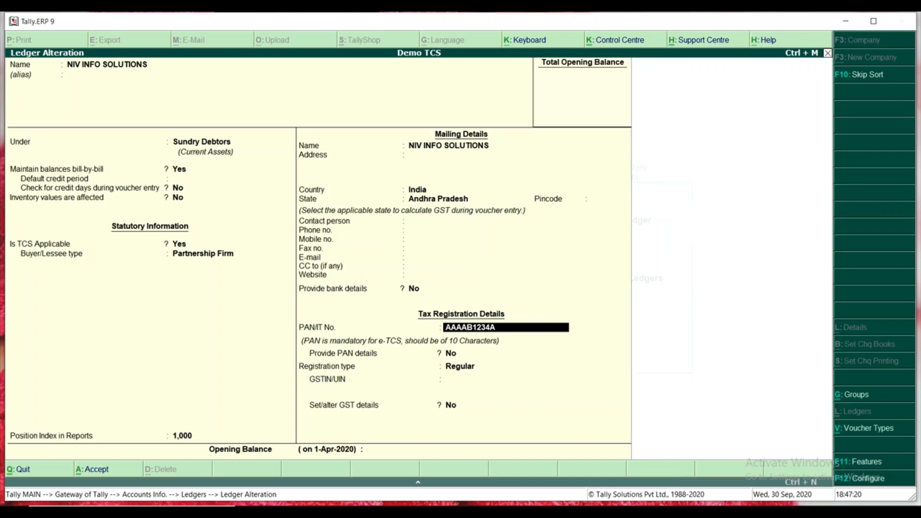
{"action": "left_click", "coordinate": [315, 332]}
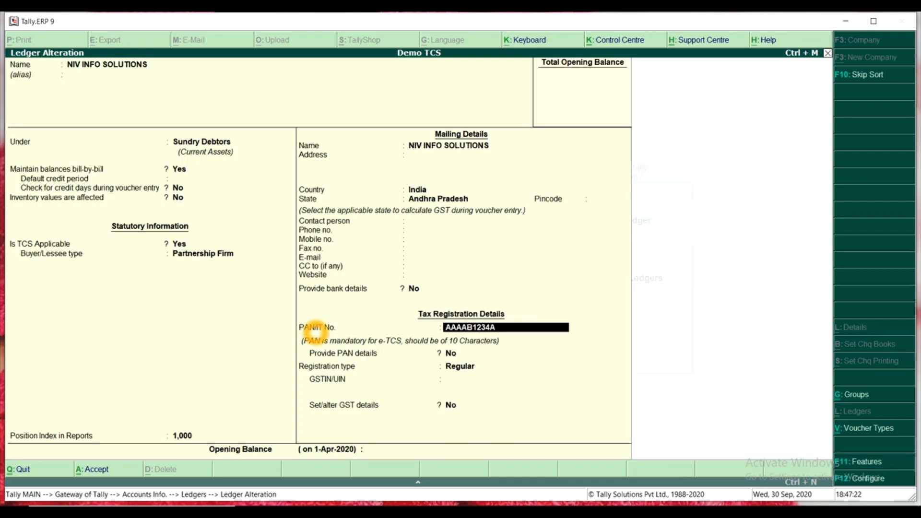
{"action": "left_click", "coordinate": [474, 326]}
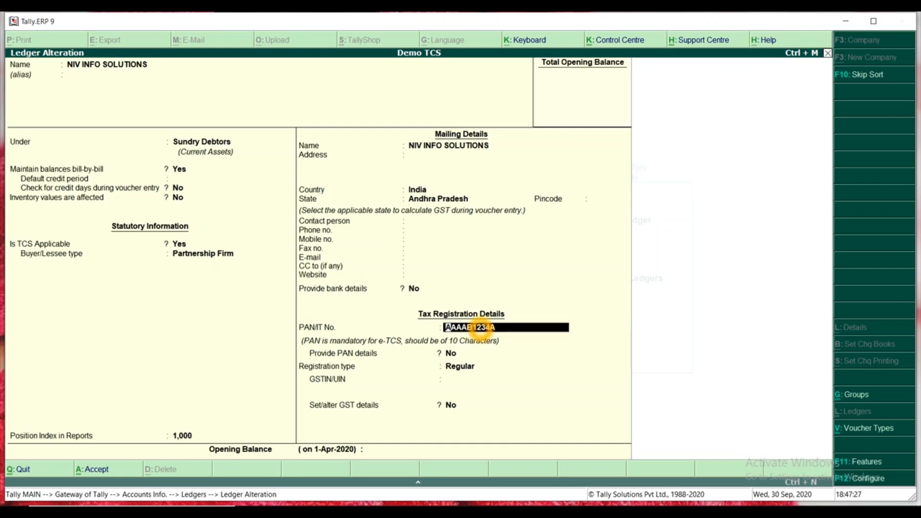
Step: Keep the registration type as Regular with the GSTIN blank and GST details set to No, and save the party ledger
{"action": "key", "text": "Return"}
{"action": "key", "text": "Return"}
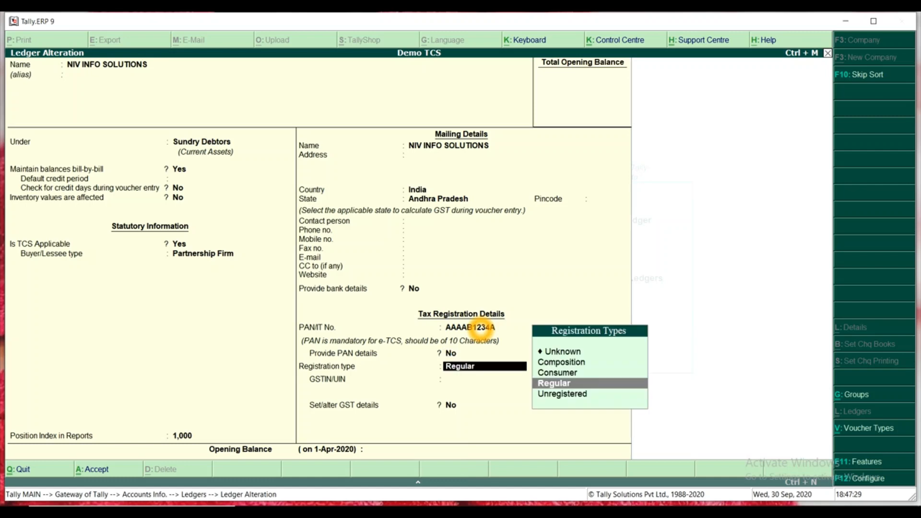
{"action": "key", "text": "Return"}
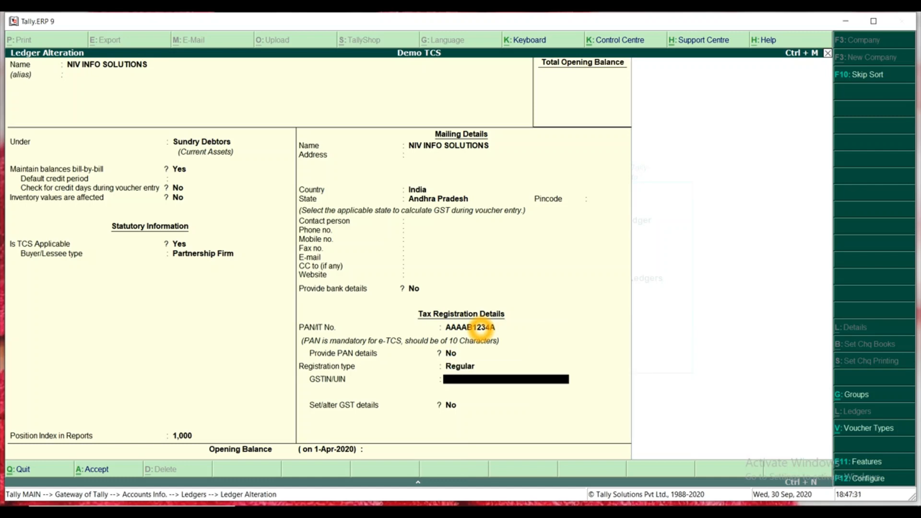
{"action": "key", "text": "Return"}
{"action": "key", "text": "Return"}
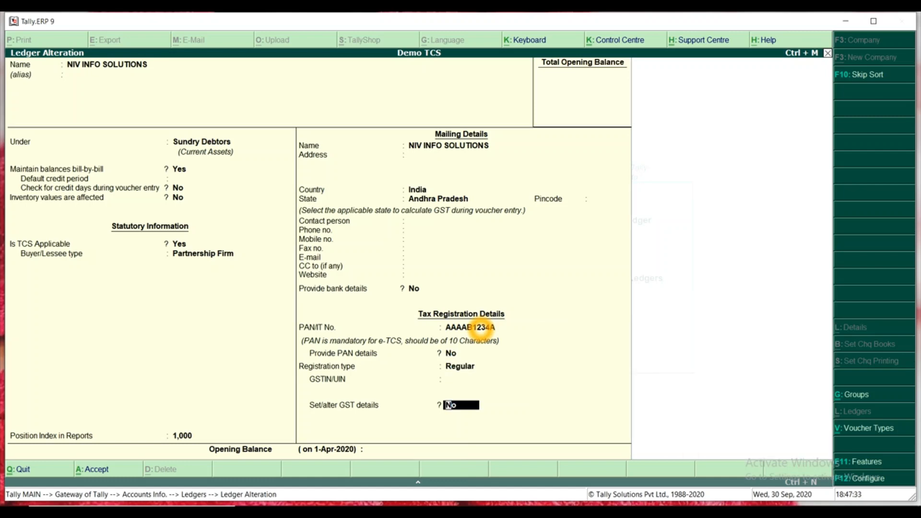
{"action": "key", "text": "ctrl+a"}
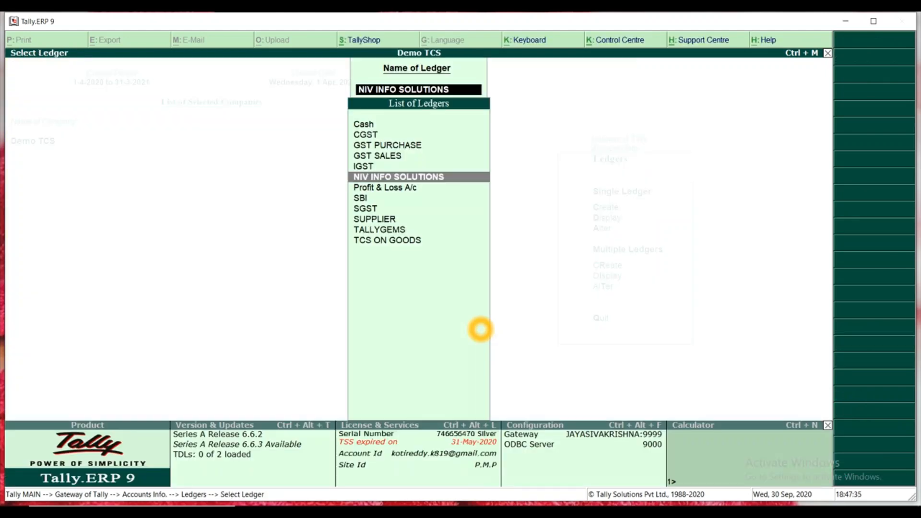
Step: Leave ledger alteration and open NIV INFO SOLUTIONS sales voucher no. 1 from the Day Book
{"action": "key", "text": "Escape"}
{"action": "key", "text": "Escape"}
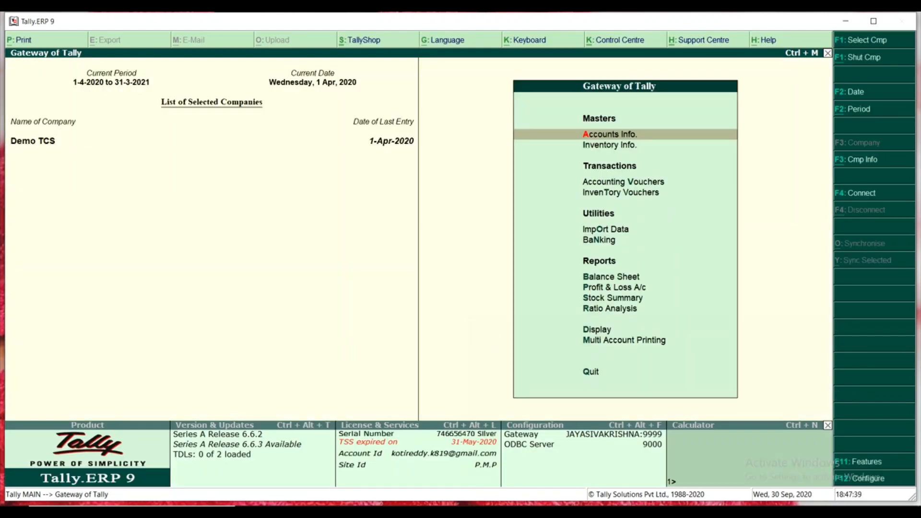
{"action": "left_click", "coordinate": [592, 331]}
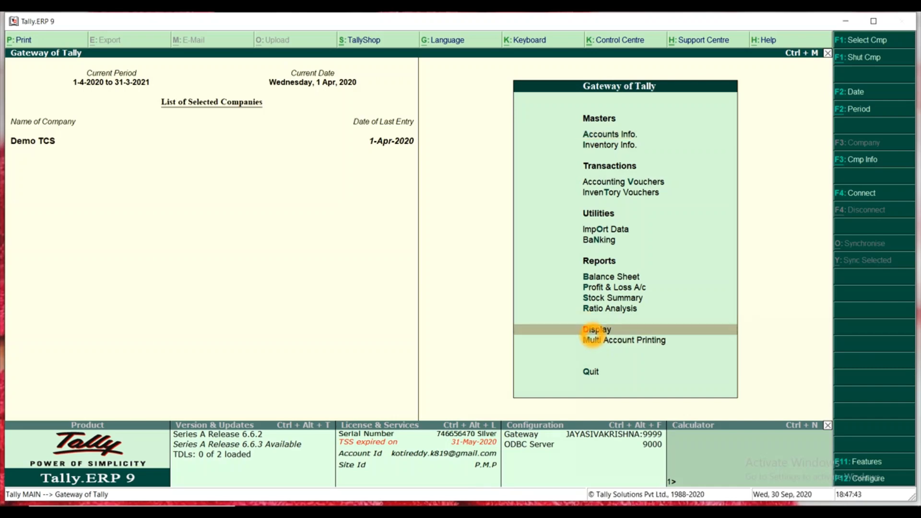
{"action": "left_click", "coordinate": [594, 330]}
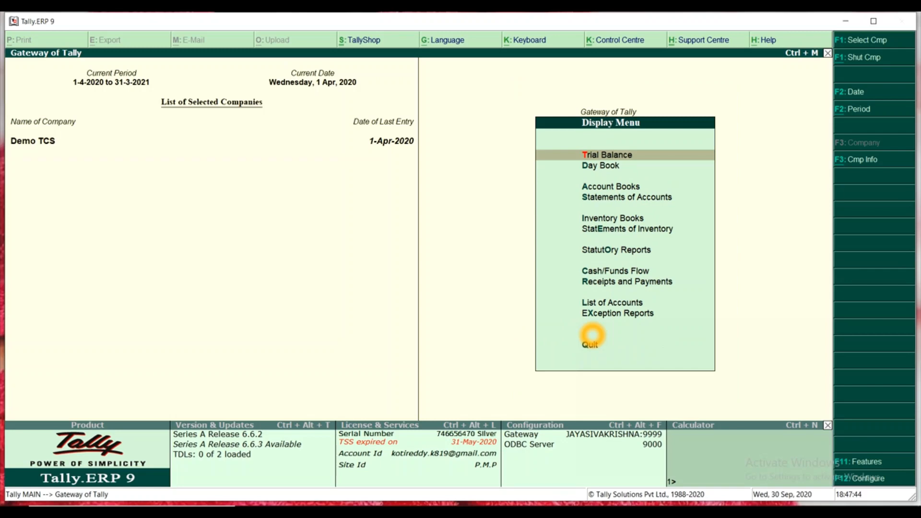
{"action": "left_click", "coordinate": [605, 168]}
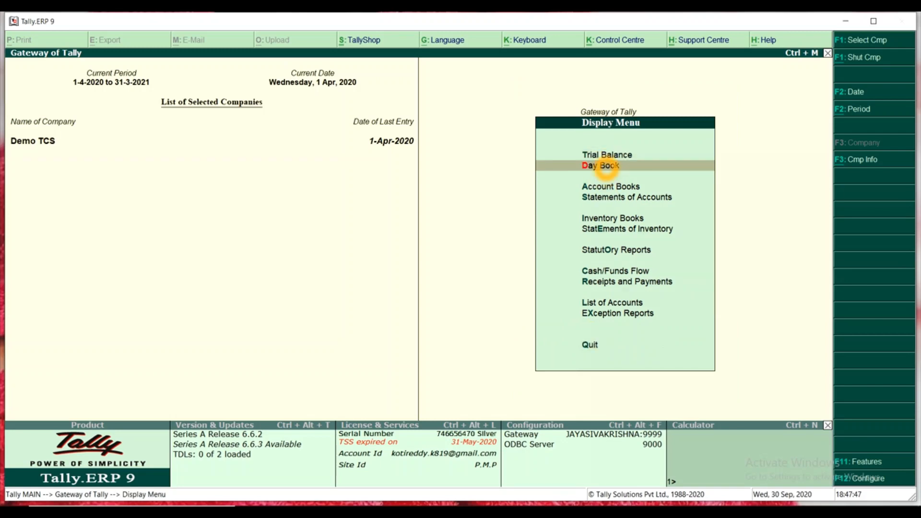
{"action": "left_click", "coordinate": [605, 166]}
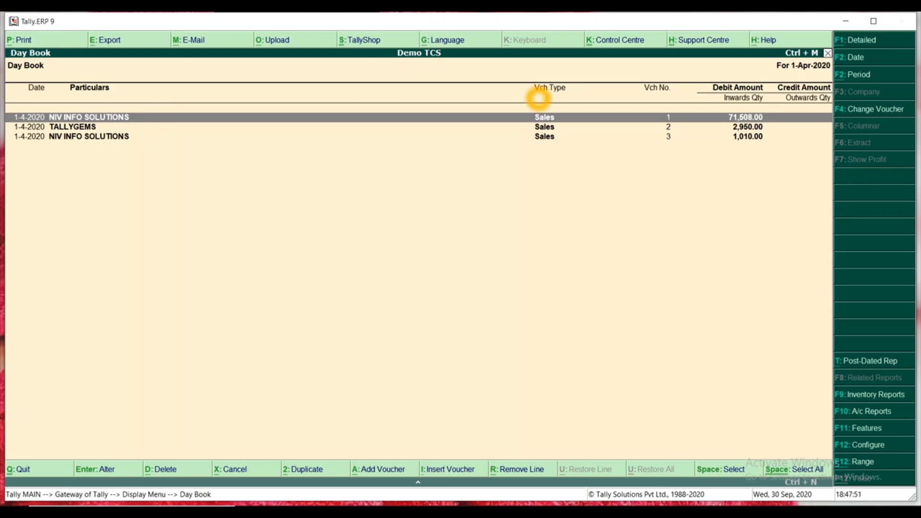
{"action": "double_click", "coordinate": [544, 117]}
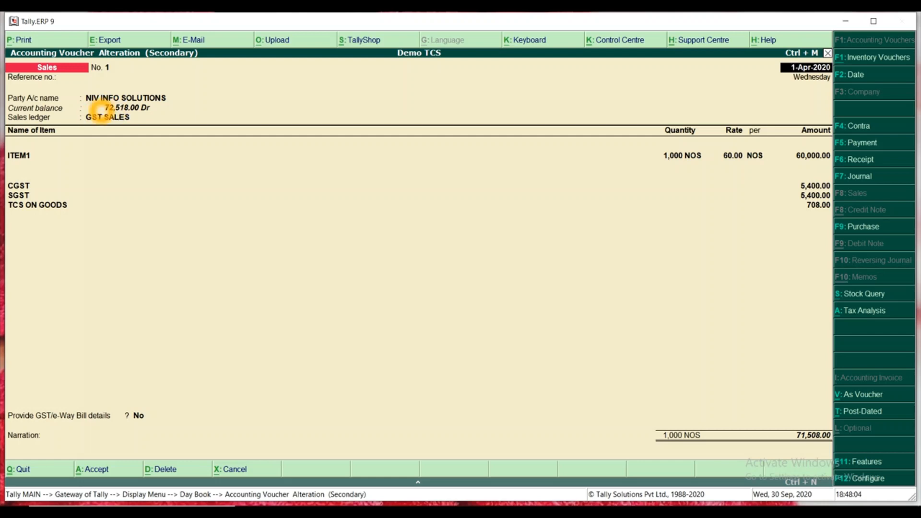
Step: Enable the display of turnover achieved with the customer in the sales invoice advanced configuration and save the configuration
{"action": "key", "text": "F12"}
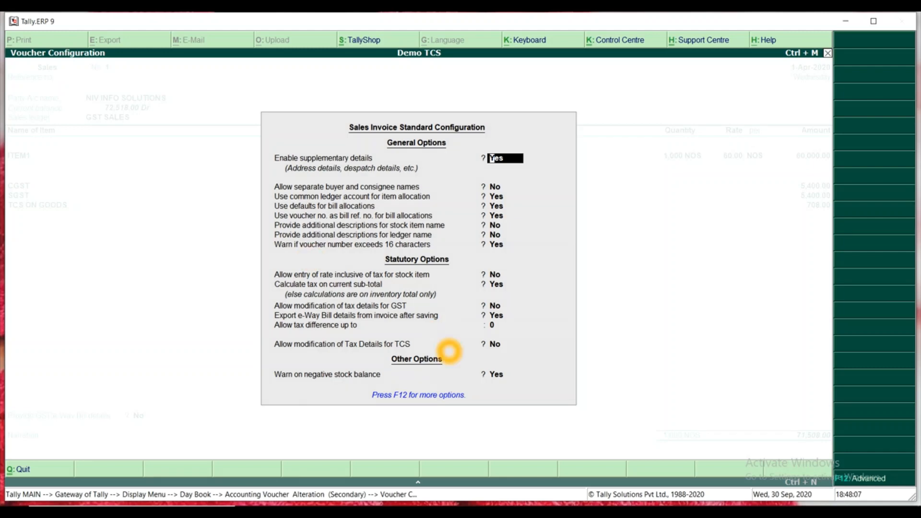
{"action": "key", "text": "F12"}
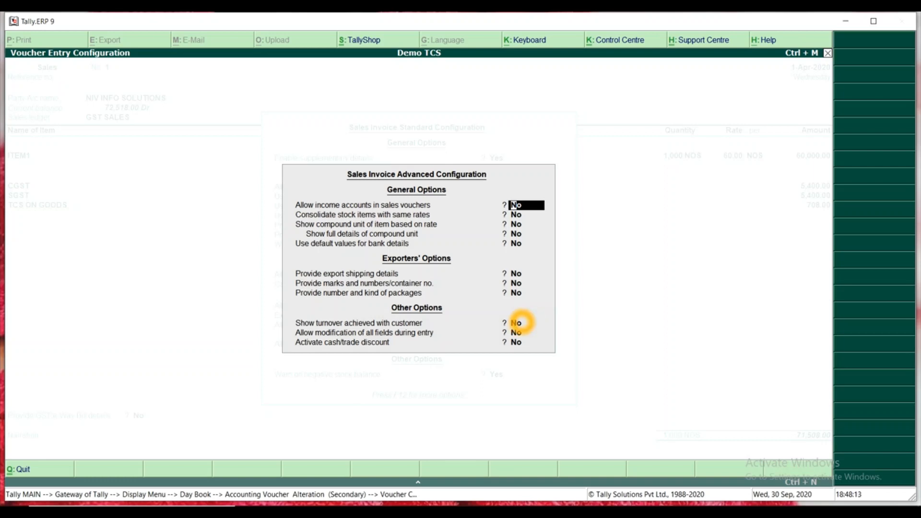
{"action": "left_click", "coordinate": [519, 323]}
{"action": "type", "text": "y"}
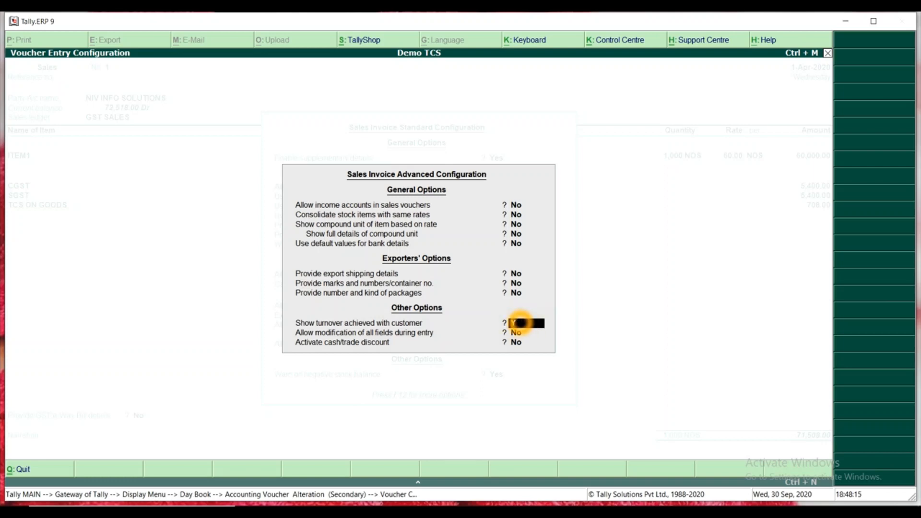
{"action": "key", "text": "Return"}
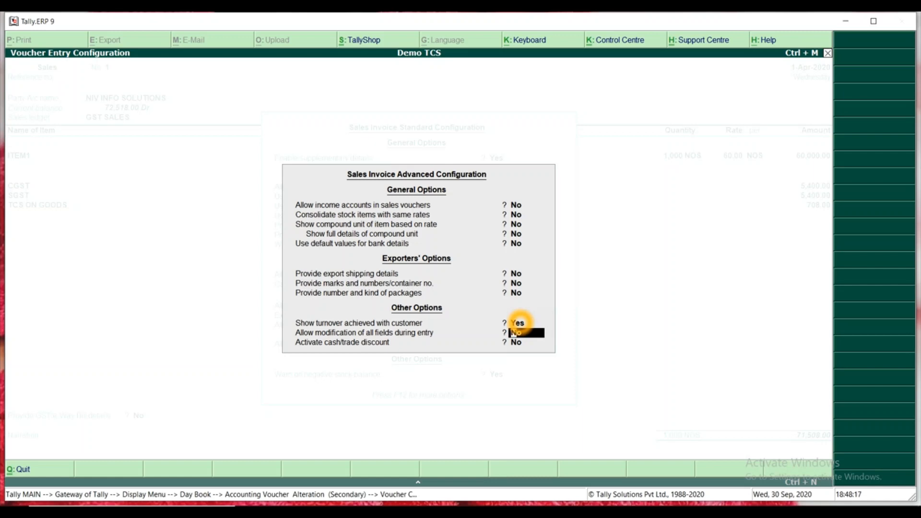
{"action": "key", "text": "ctrl+a"}
{"action": "key", "text": "ctrl+a"}
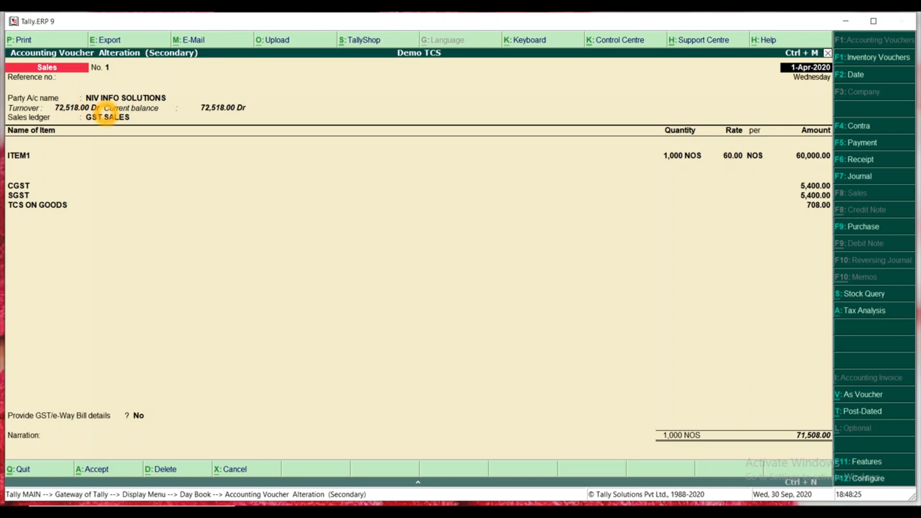
Step: Set Show turnover achieved with customer back to No in the sales invoice advanced configuration and save it
{"action": "key", "text": "F12"}
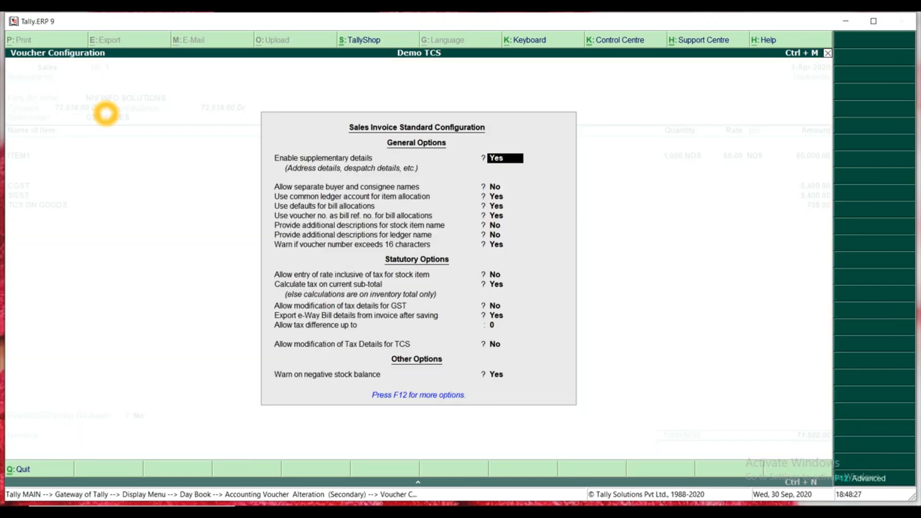
{"action": "key", "text": "F12"}
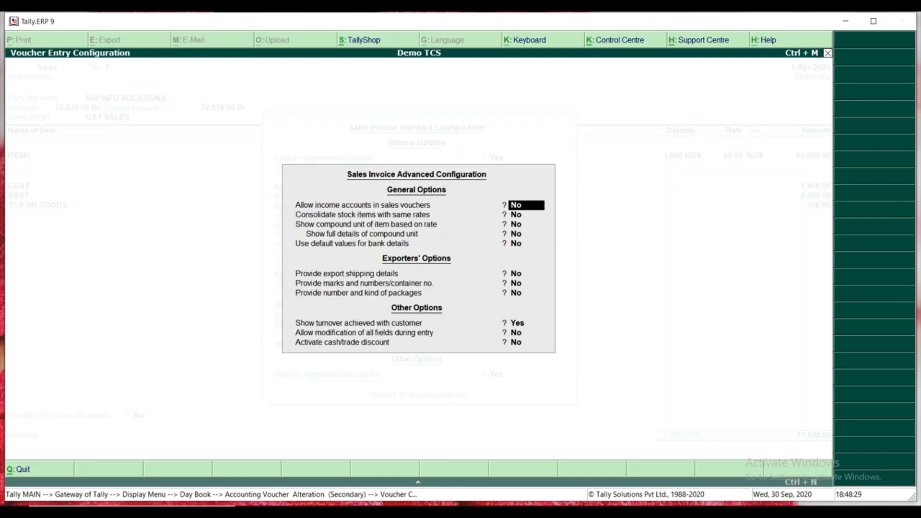
{"action": "left_click", "coordinate": [522, 325]}
{"action": "type", "text": "N"}
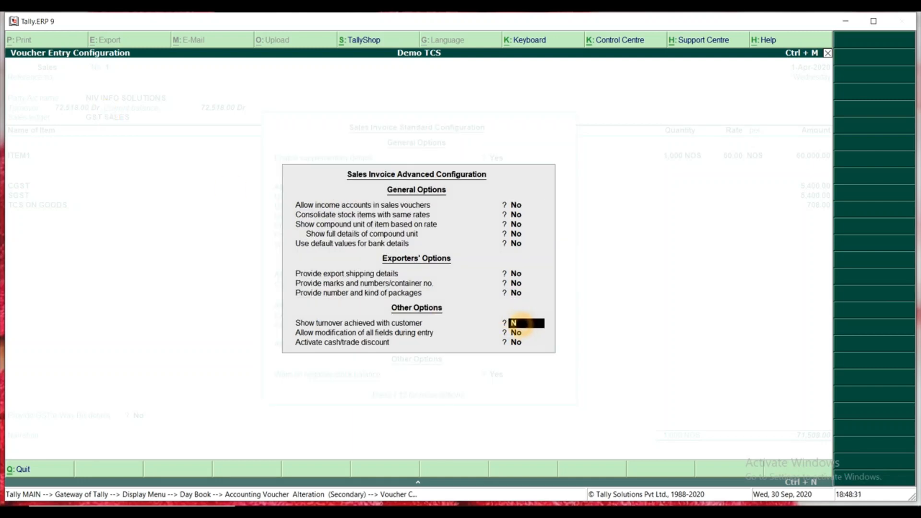
{"action": "key", "text": "Return"}
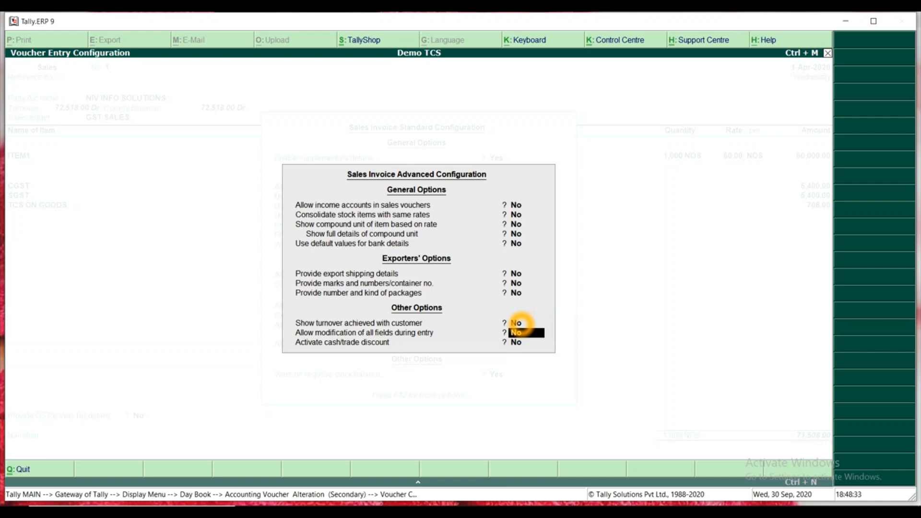
{"action": "key", "text": "ctrl+a"}
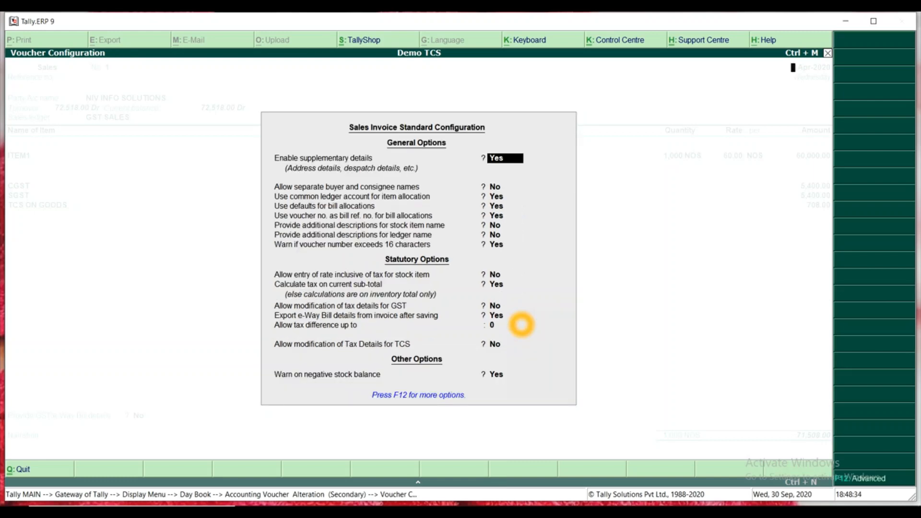
{"action": "key", "text": "ctrl+a"}
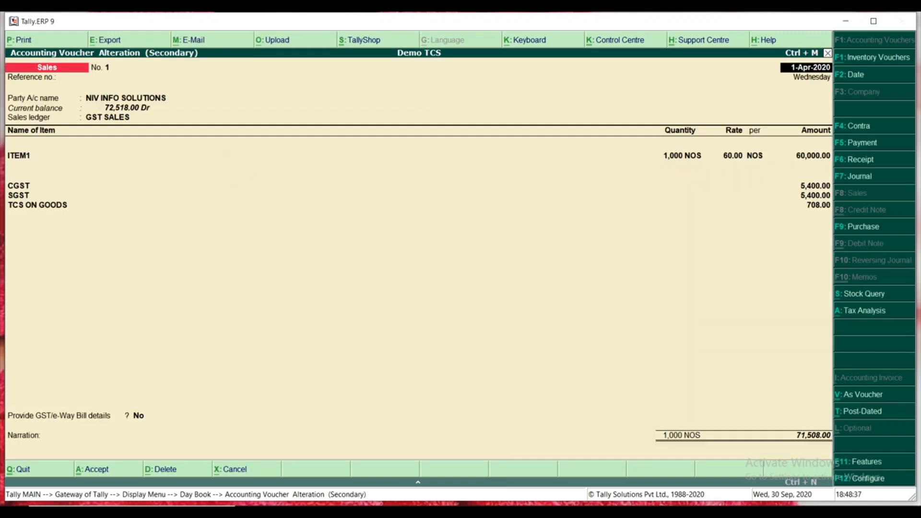
Step: Review the sales ledger and ITEM1's quantity, rate and amount in NIV INFO SOLUTIONS sales voucher no. 1
{"action": "left_click", "coordinate": [112, 119]}
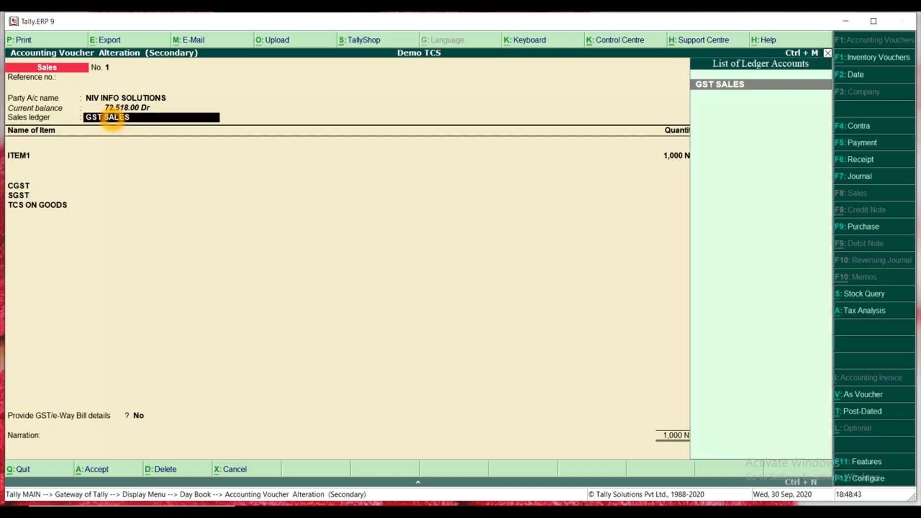
{"action": "key", "text": "Return"}
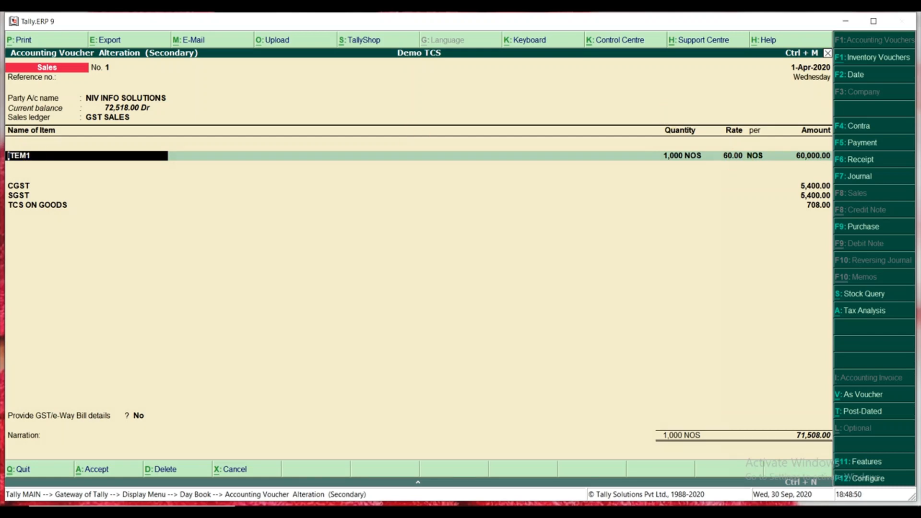
{"action": "left_click", "coordinate": [684, 156]}
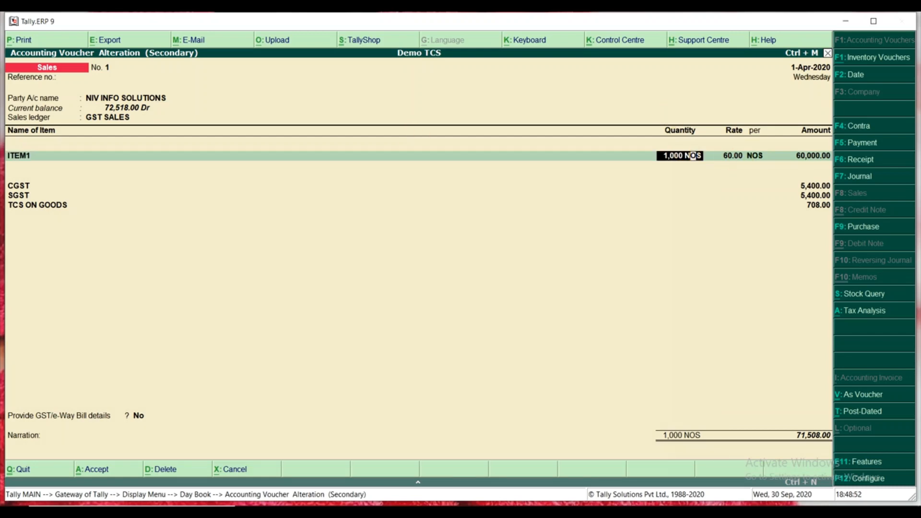
{"action": "left_click", "coordinate": [732, 155]}
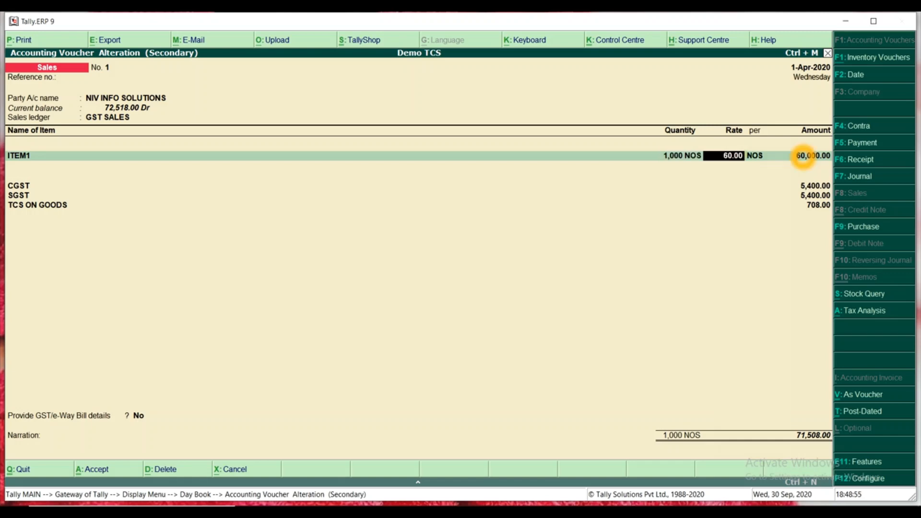
{"action": "left_click", "coordinate": [803, 156]}
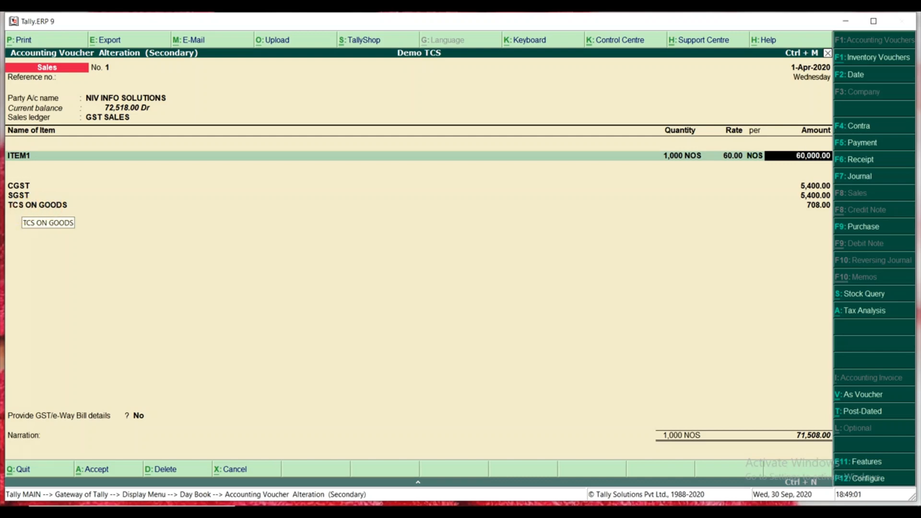
Step: Open the TCS ON GOODS ledger from the voucher, check its group and tax settings, and return to the voucher
{"action": "left_click", "coordinate": [52, 206]}
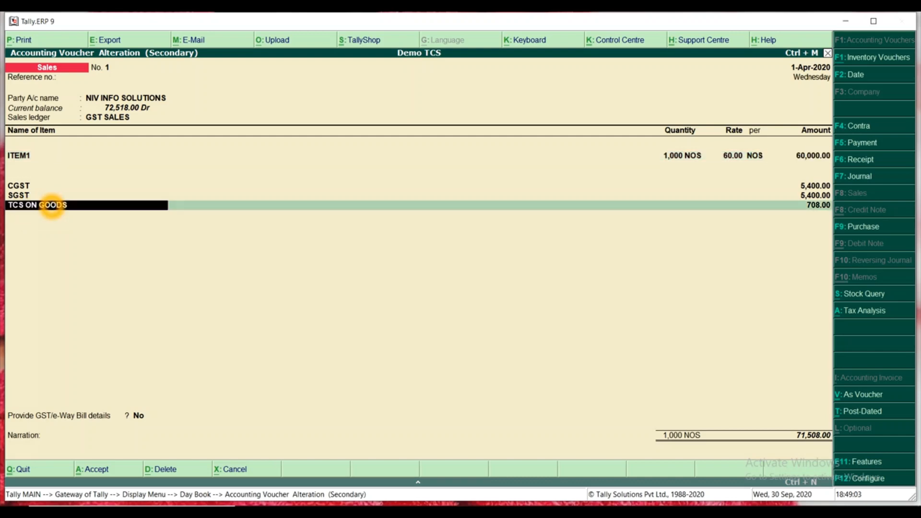
{"action": "key", "text": "ctrl+Return"}
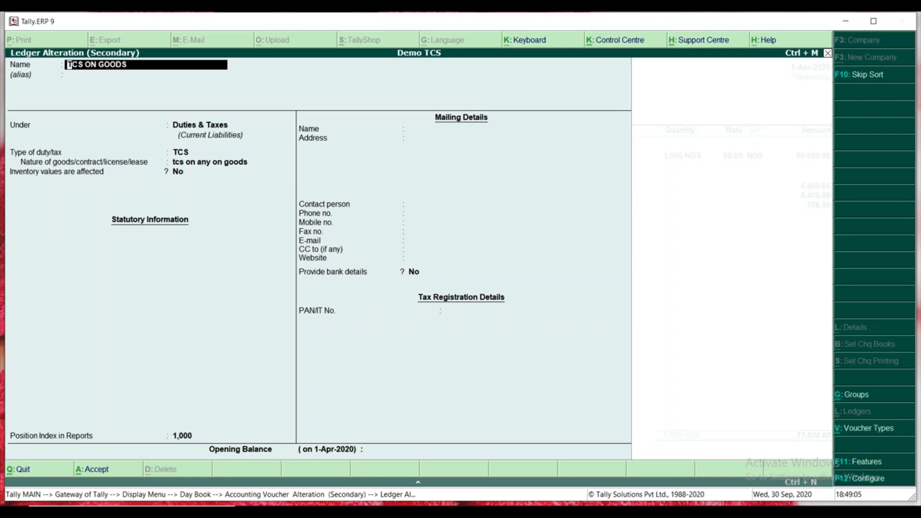
{"action": "left_click", "coordinate": [216, 134]}
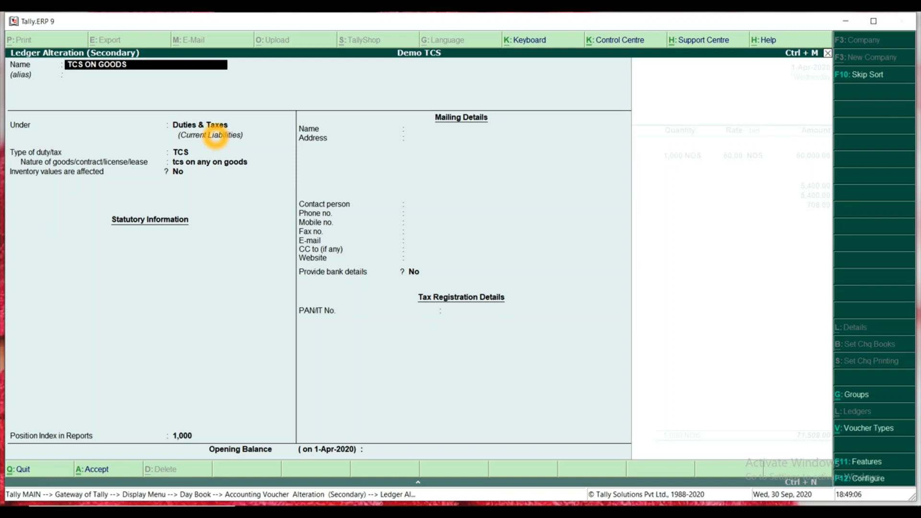
{"action": "key", "text": "Escape"}
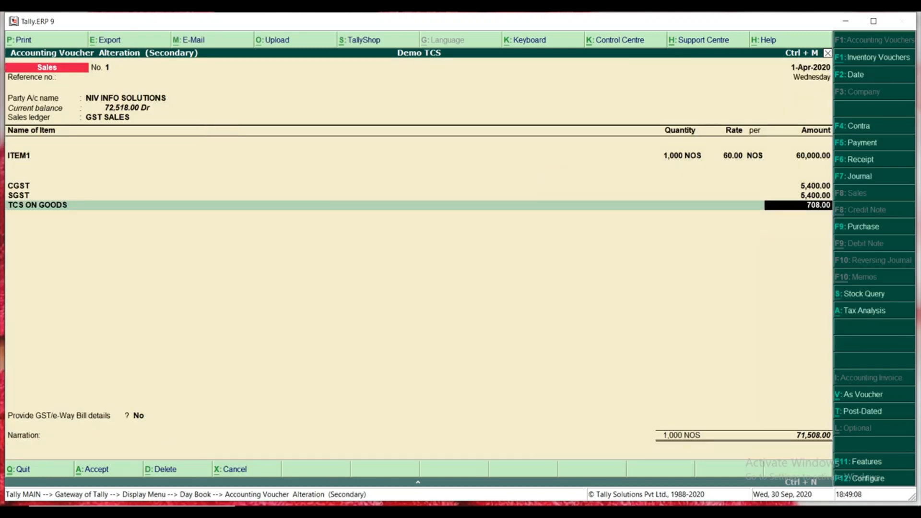
Step: Check the TCS ON GOODS amount, keep GST/e-Way Bill details at No and the narration blank, and accept sales voucher no. 1
{"action": "left_click", "coordinate": [817, 206]}
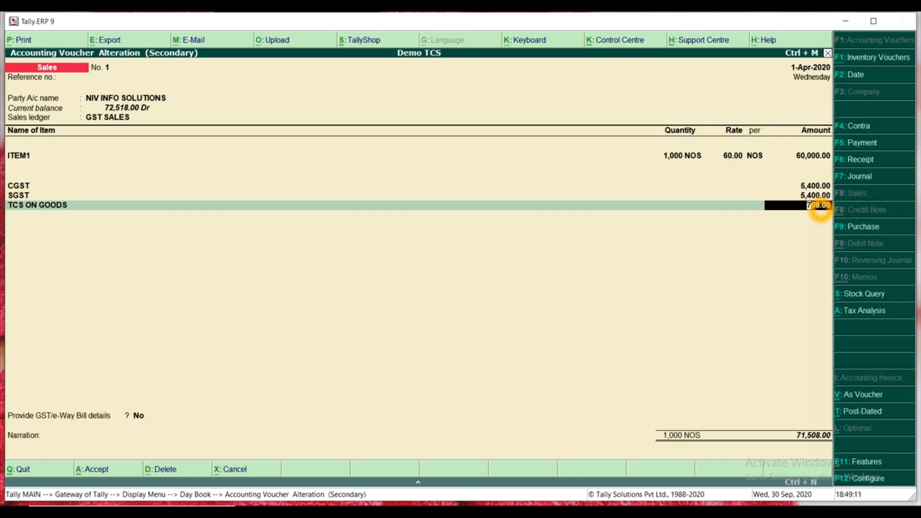
{"action": "left_click", "coordinate": [814, 207]}
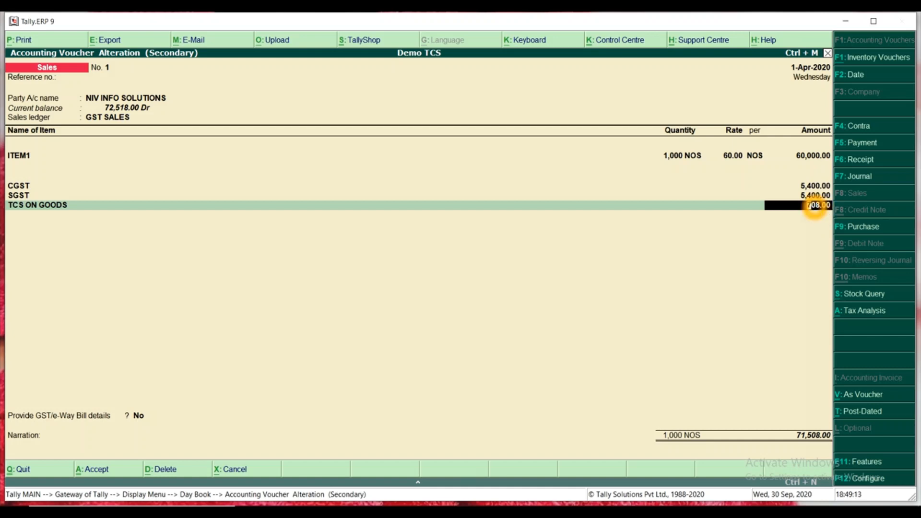
{"action": "left_click", "coordinate": [821, 207]}
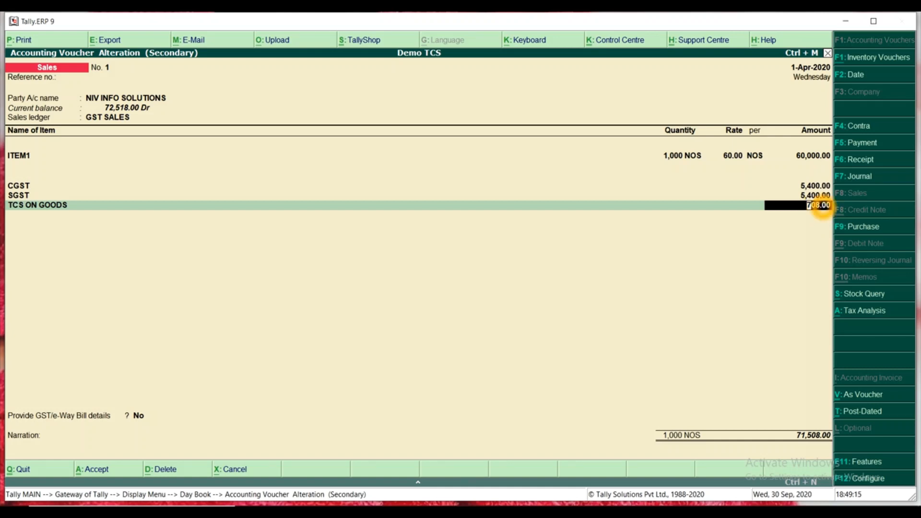
{"action": "key", "text": "Return"}
{"action": "key", "text": "Return"}
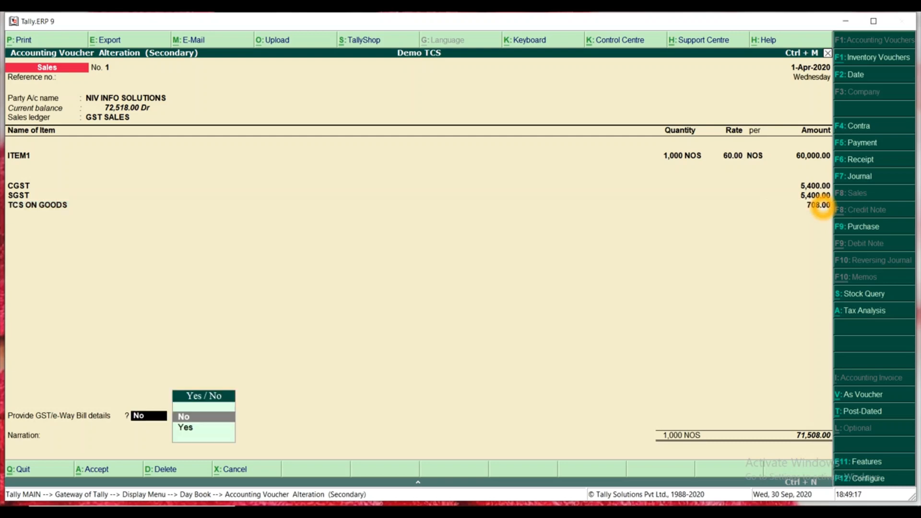
{"action": "key", "text": "Return"}
{"action": "key", "text": "Return"}
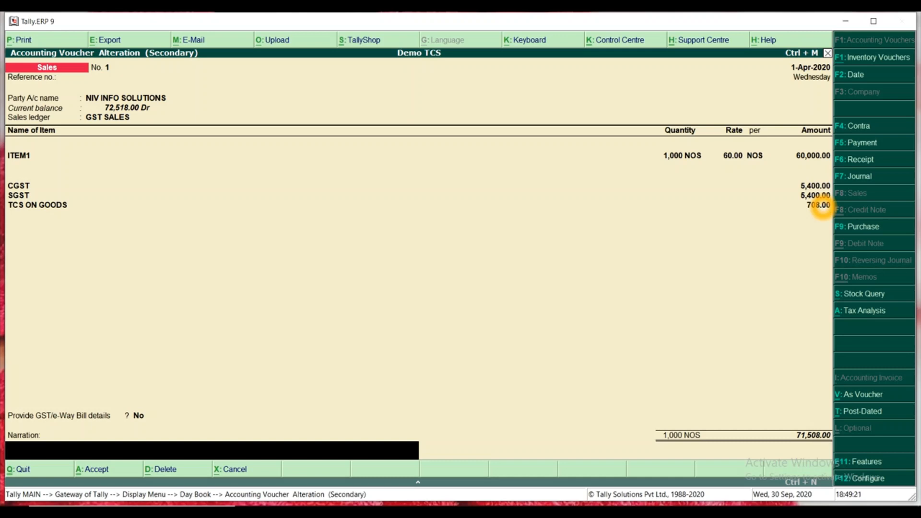
{"action": "key", "text": "Return"}
{"action": "key", "text": "Return"}
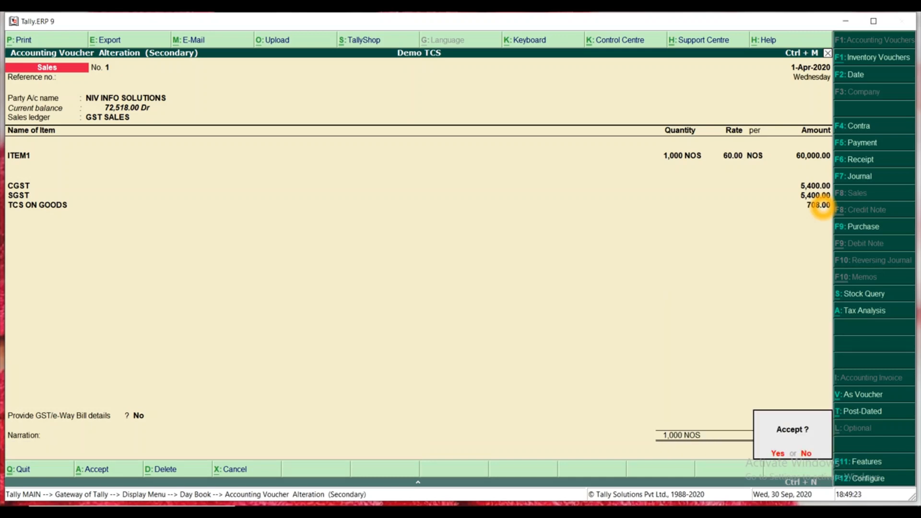
{"action": "key", "text": "Return"}
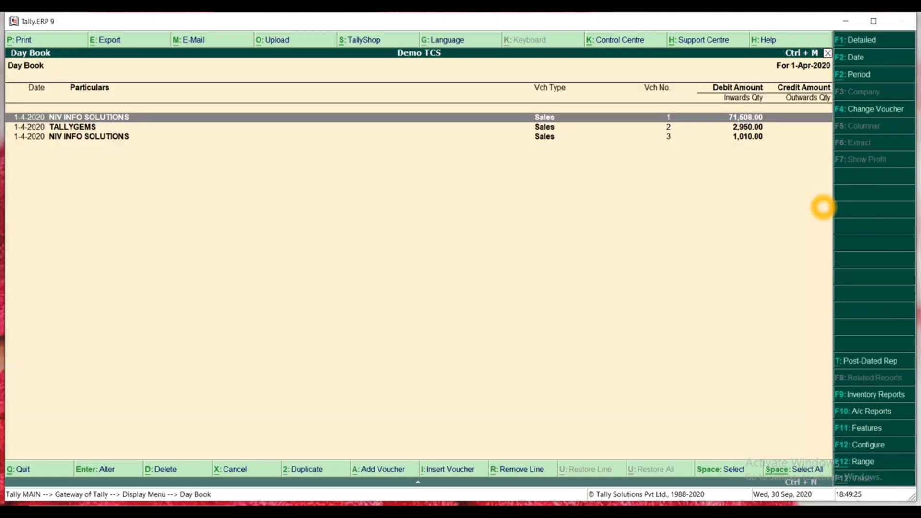
Step: Open TALLYGEMS sales voucher no. 2 from the Day Book and check whether TCS is applicable in its party ledger
{"action": "key", "text": "Down"}
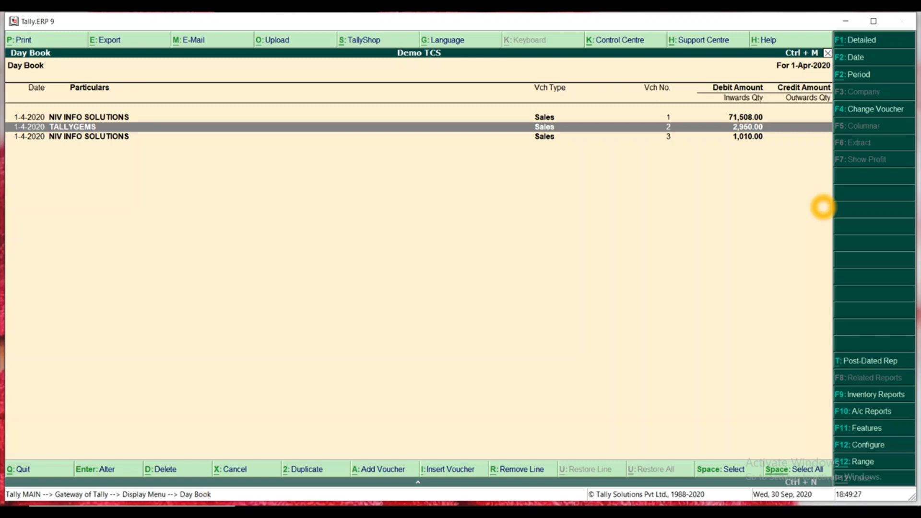
{"action": "key", "text": "Return"}
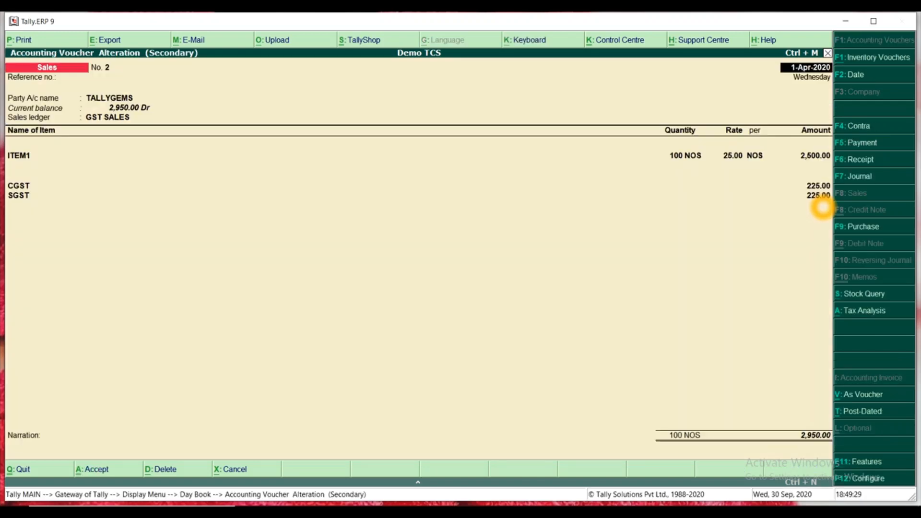
{"action": "left_click", "coordinate": [323, 130]}
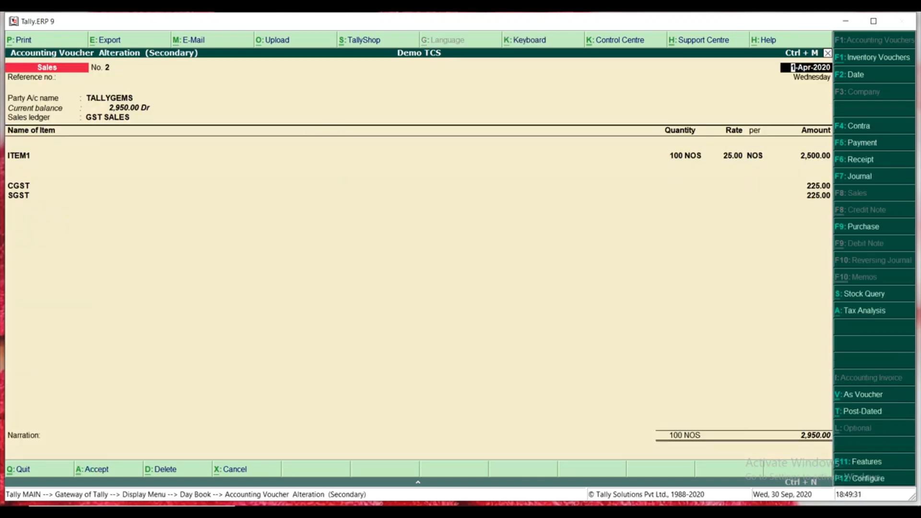
{"action": "left_click", "coordinate": [110, 101]}
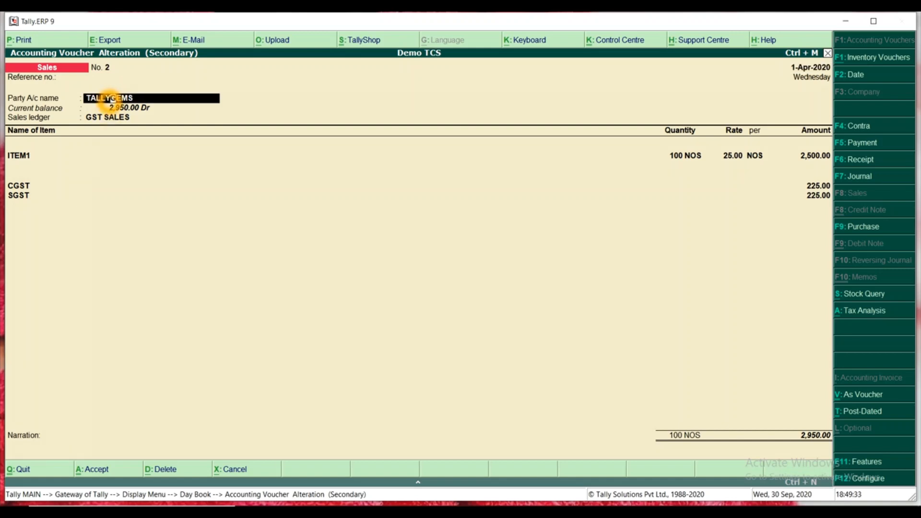
{"action": "key", "text": "ctrl+Return"}
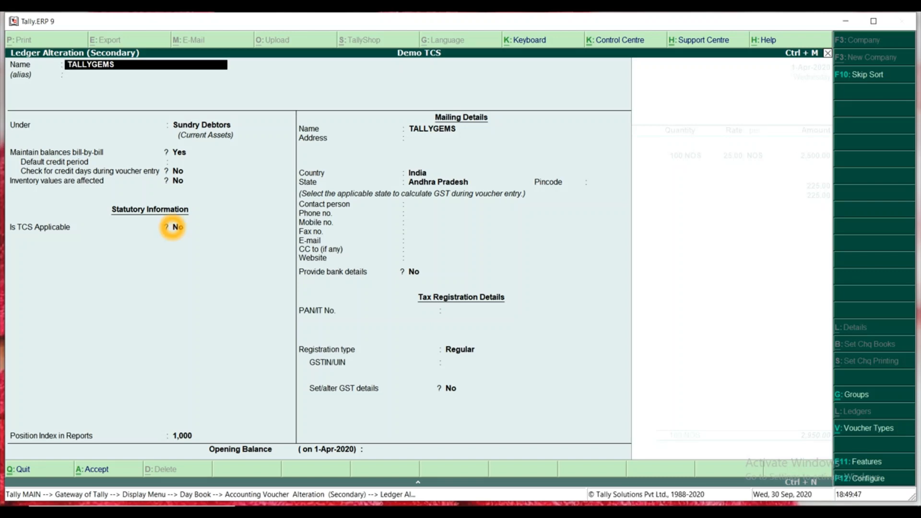
Step: Accept the TALLYGEMS ledger and party details as they are, keep the GST SALES ledger, and save sales voucher no. 2
{"action": "key", "text": "ctrl+a"}
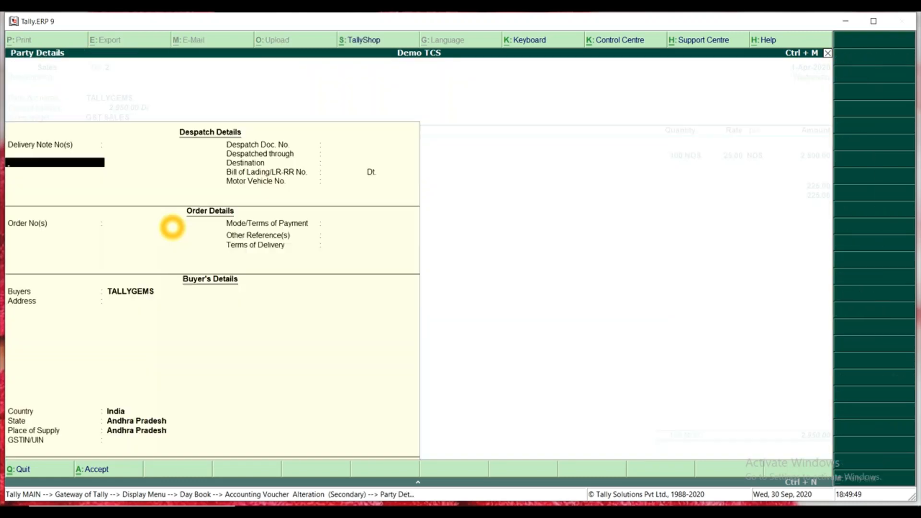
{"action": "key", "text": "ctrl+a"}
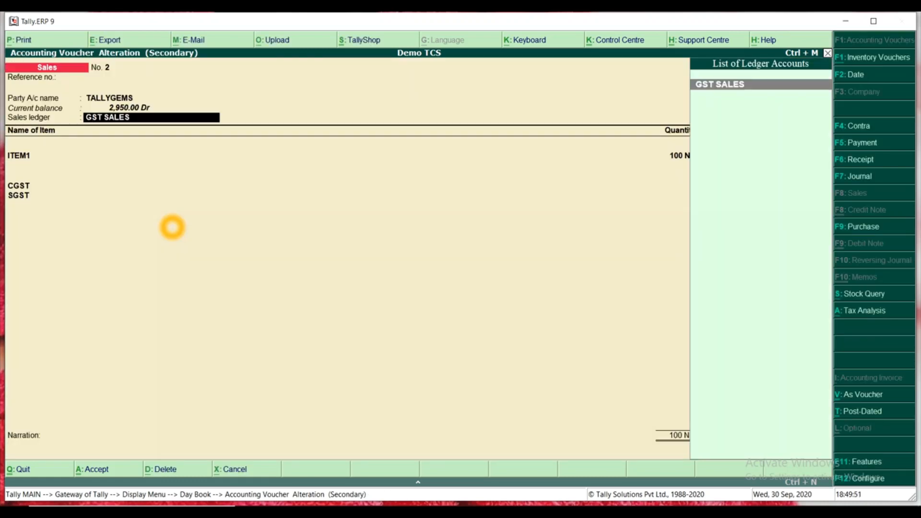
{"action": "key", "text": "Return"}
{"action": "key", "text": "Return"}
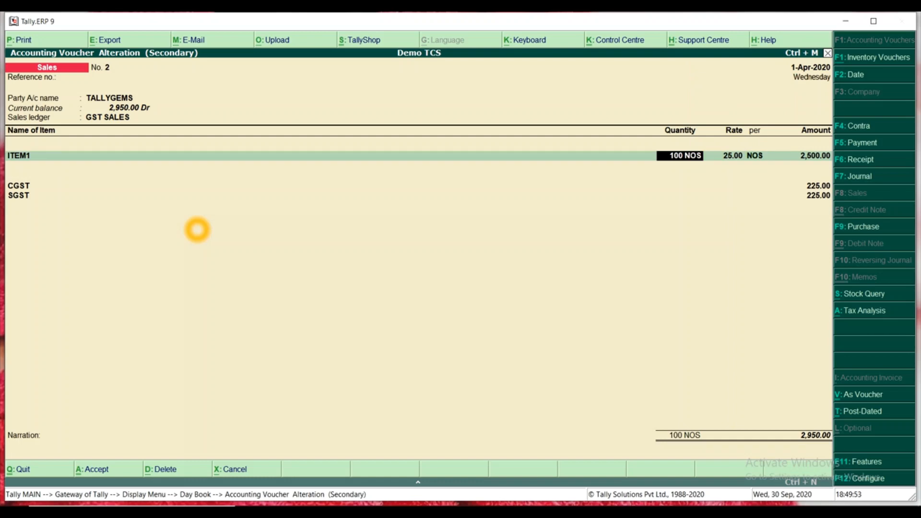
{"action": "key", "text": "ctrl+a"}
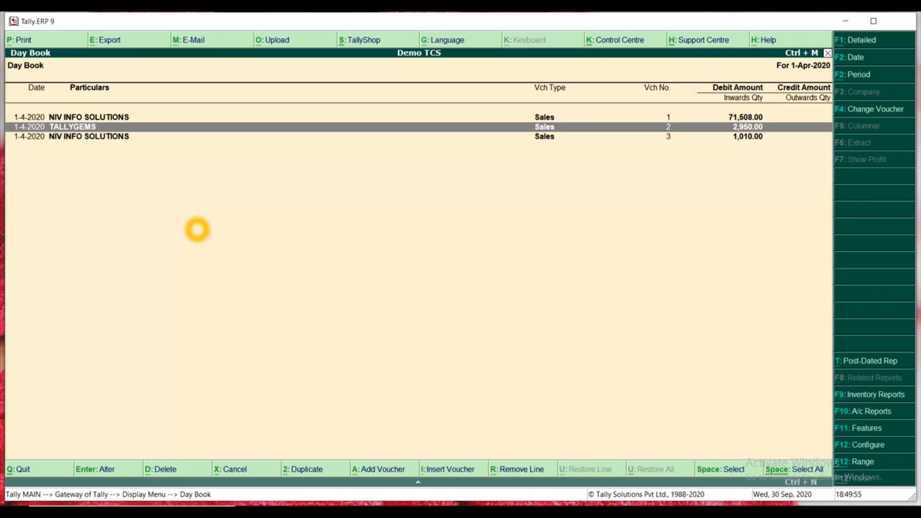
Step: Open NIV INFO SOLUTIONS sales voucher no. 3, examine the ITEM2 line and its TCS ON GOODS amount, and return to the Day Book
{"action": "left_click", "coordinate": [119, 137]}
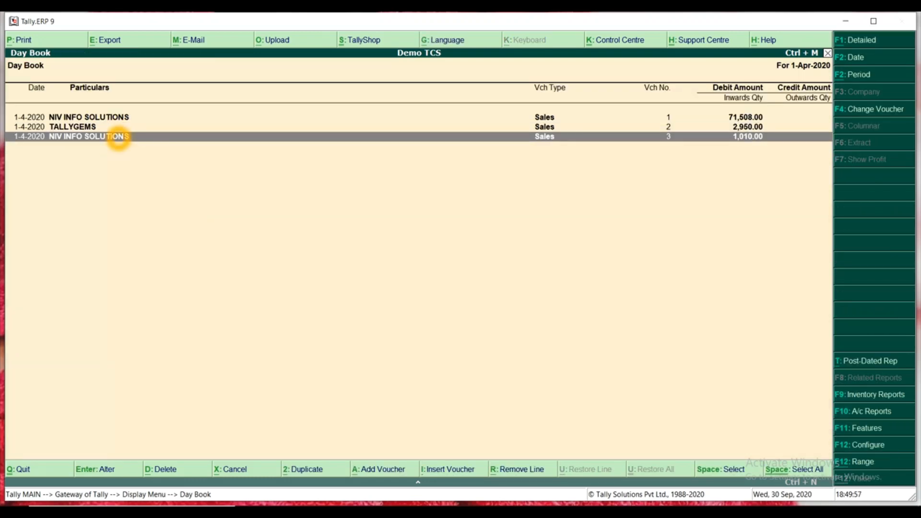
{"action": "left_click", "coordinate": [118, 138]}
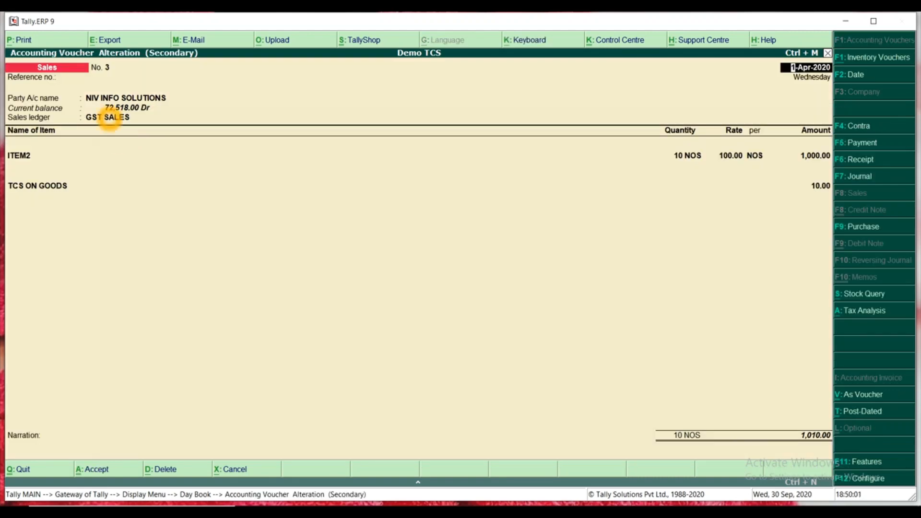
{"action": "left_click", "coordinate": [25, 156]}
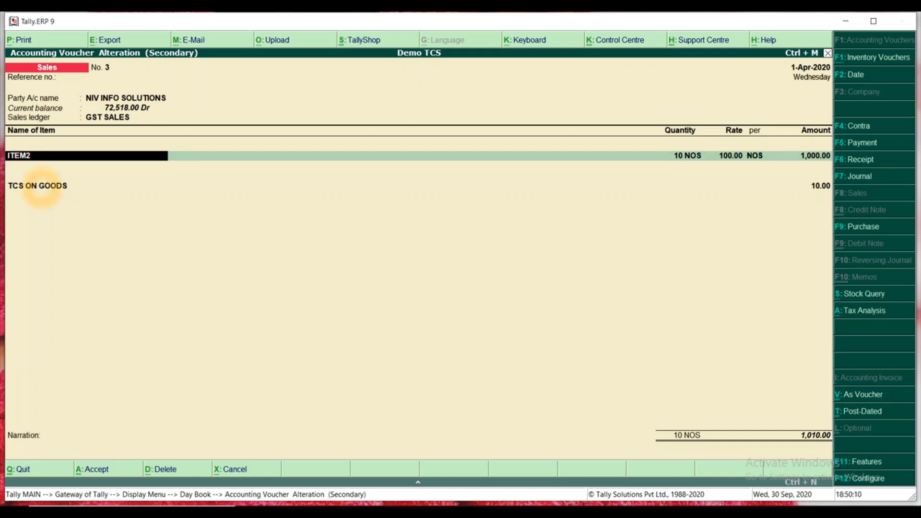
{"action": "left_click", "coordinate": [42, 186]}
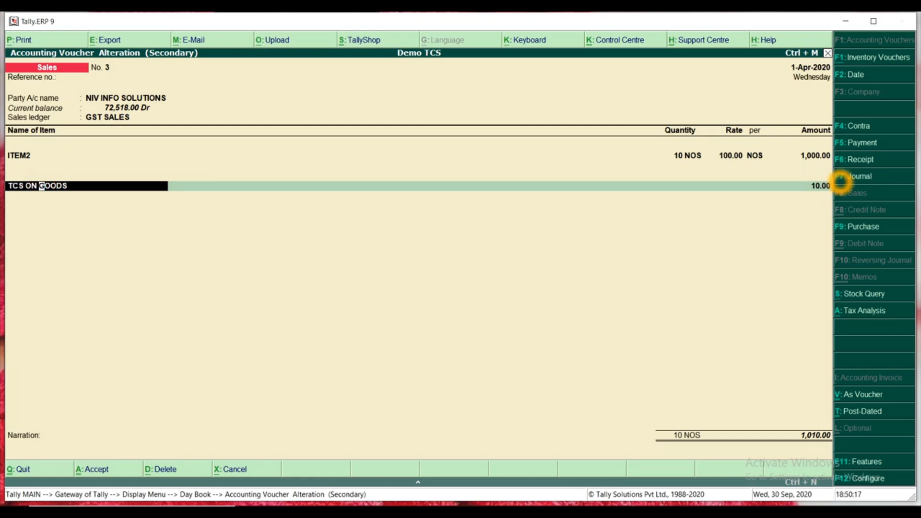
{"action": "left_click", "coordinate": [821, 186]}
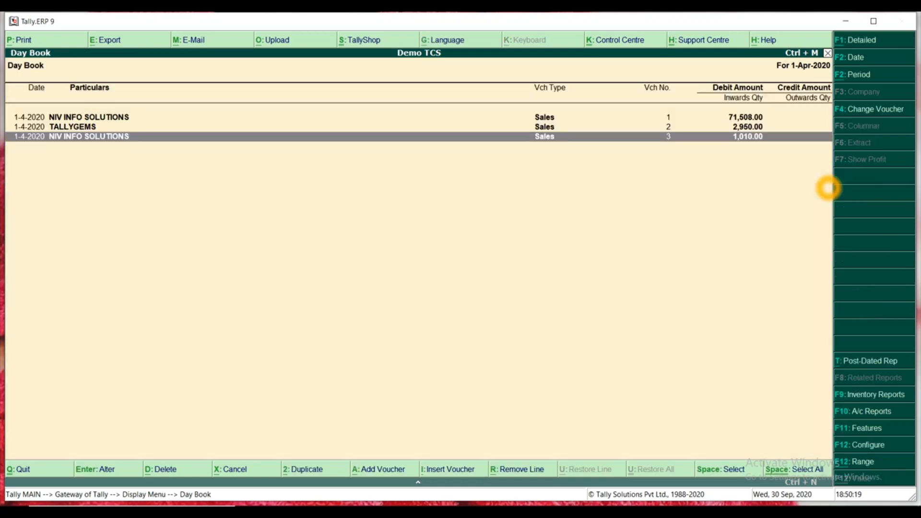
Step: Leave the Day Book for the Gateway of Tally and open the list of Statutory Reports
{"action": "key", "text": "Up"}
{"action": "key", "text": "Up"}
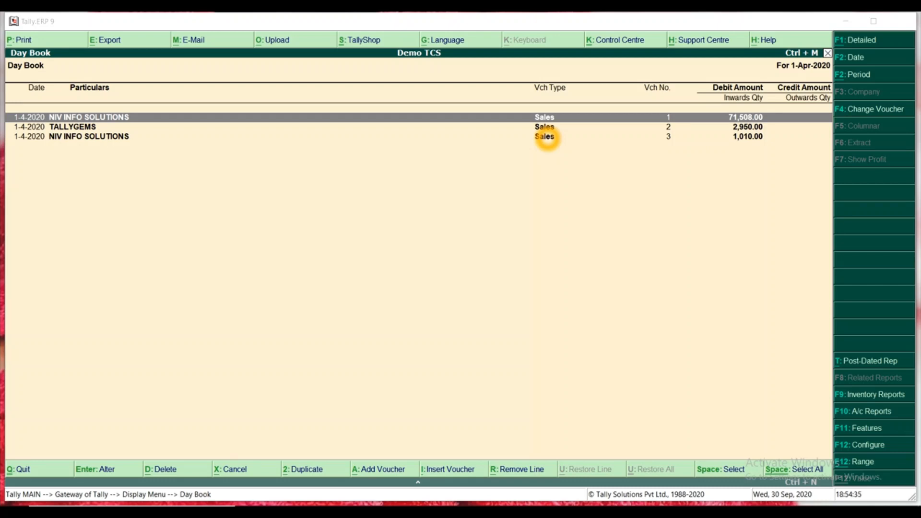
{"action": "key", "text": "Escape"}
{"action": "key", "text": "Escape"}
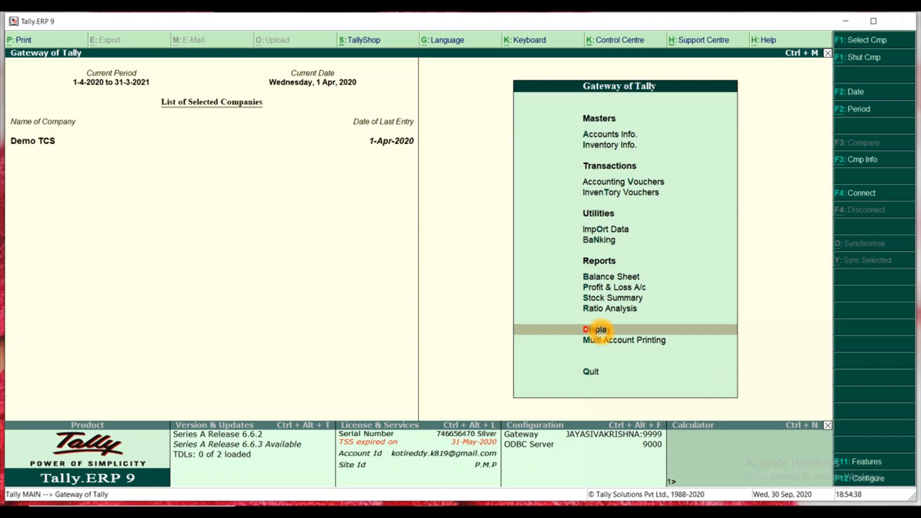
{"action": "left_click", "coordinate": [599, 330]}
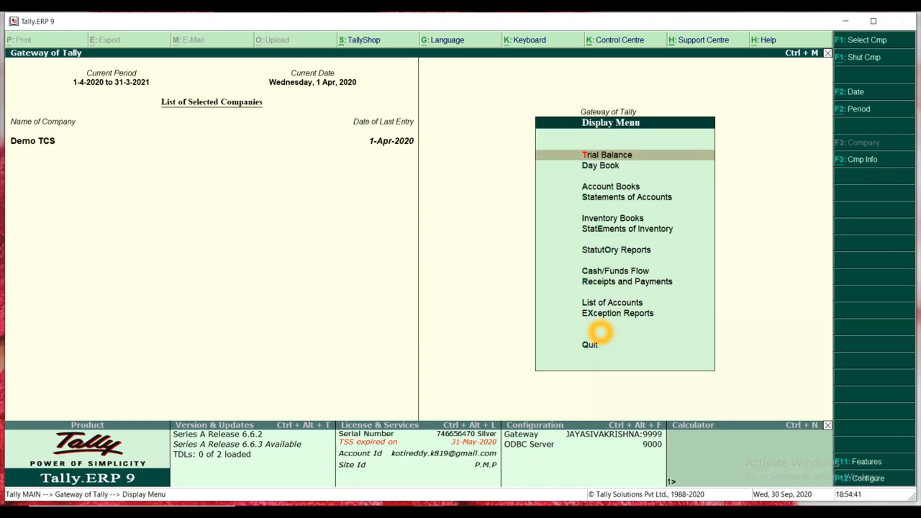
{"action": "left_click", "coordinate": [632, 257]}
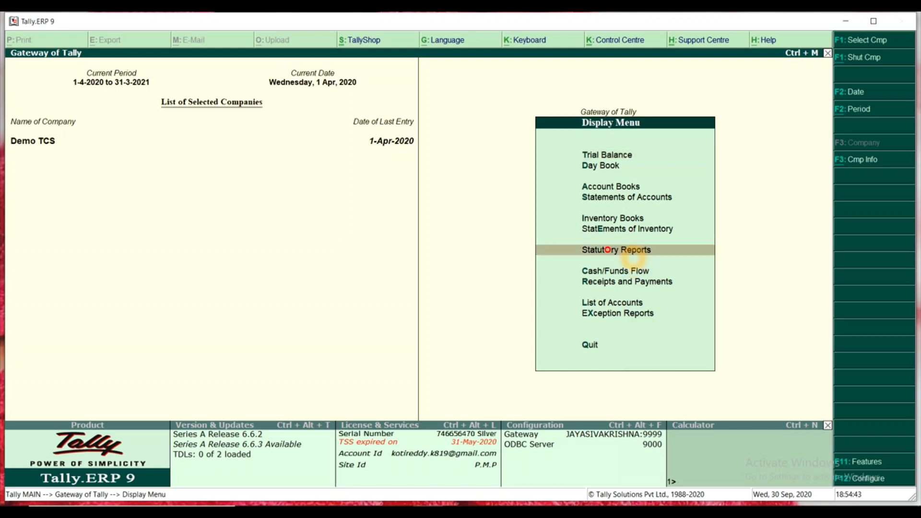
{"action": "left_click", "coordinate": [633, 258]}
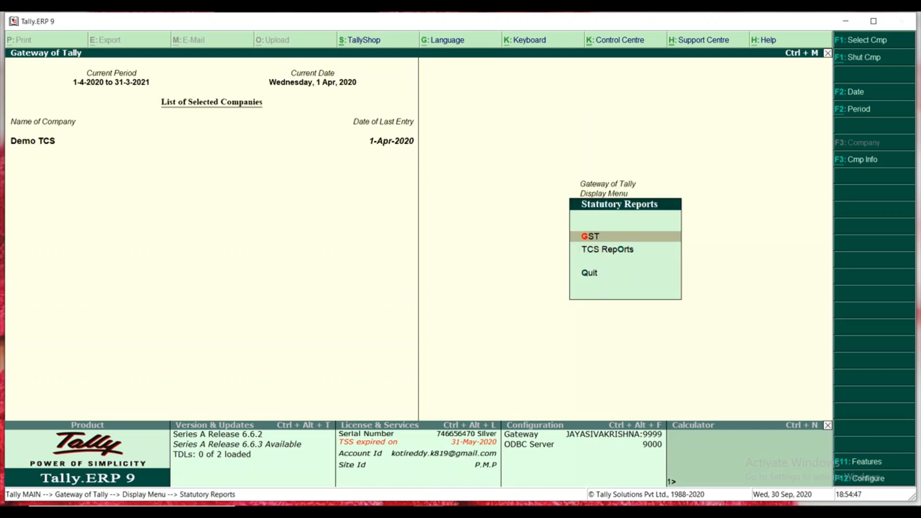
Step: Open the Form 27 EQ report from the TCS reports
{"action": "left_click", "coordinate": [589, 251]}
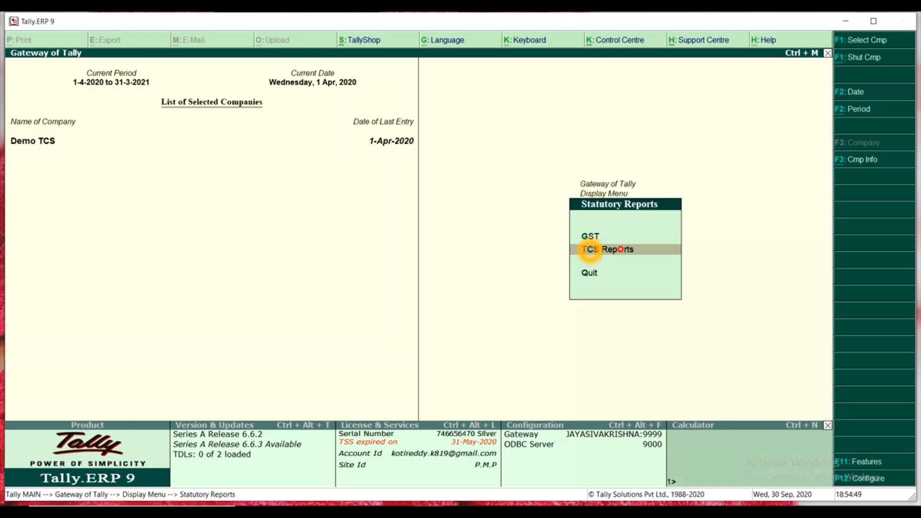
{"action": "left_click", "coordinate": [589, 251]}
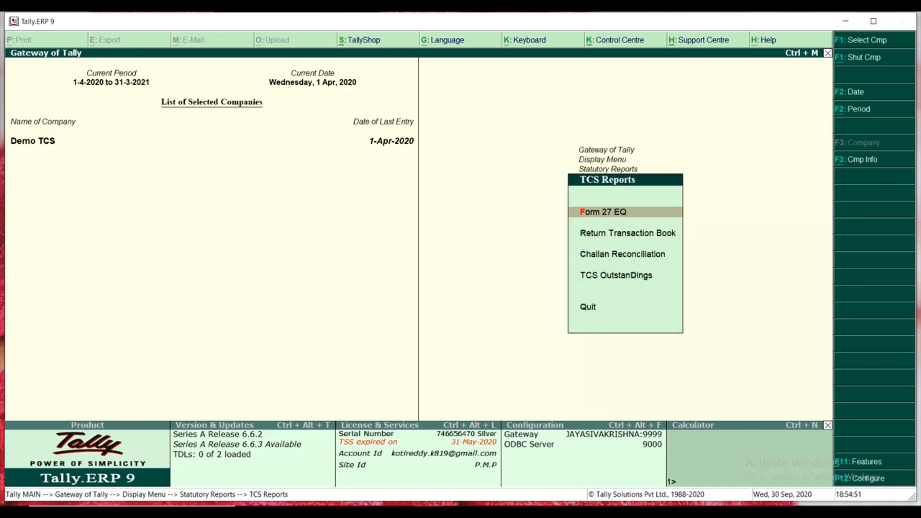
{"action": "left_click", "coordinate": [599, 212]}
{"action": "left_click", "coordinate": [612, 215]}
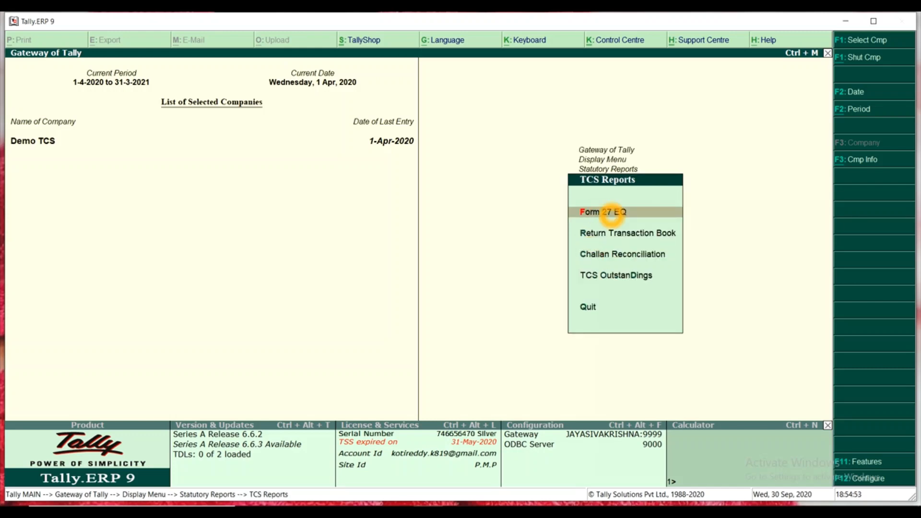
{"action": "left_click", "coordinate": [612, 215]}
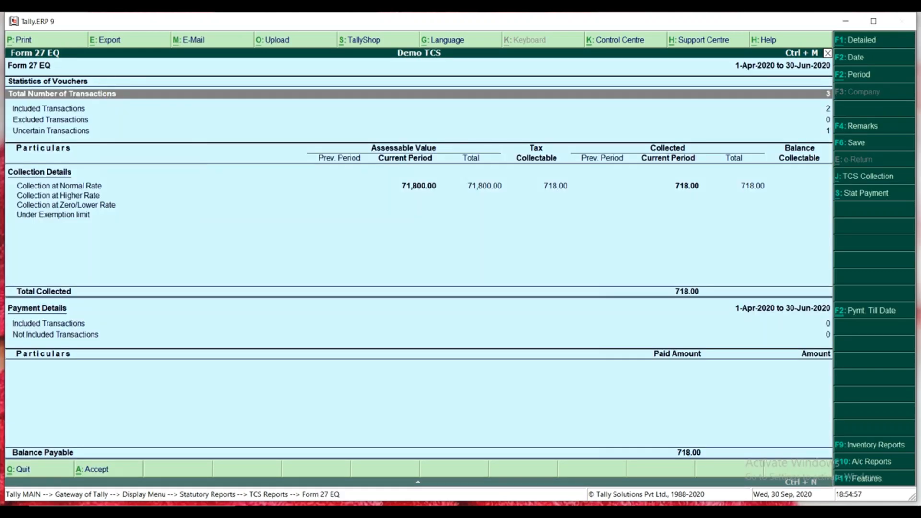
Step: Examine the voucher statistics in Form 27 EQ and the assessable value, tax collectable and collected amounts at normal rate
{"action": "left_click", "coordinate": [75, 96]}
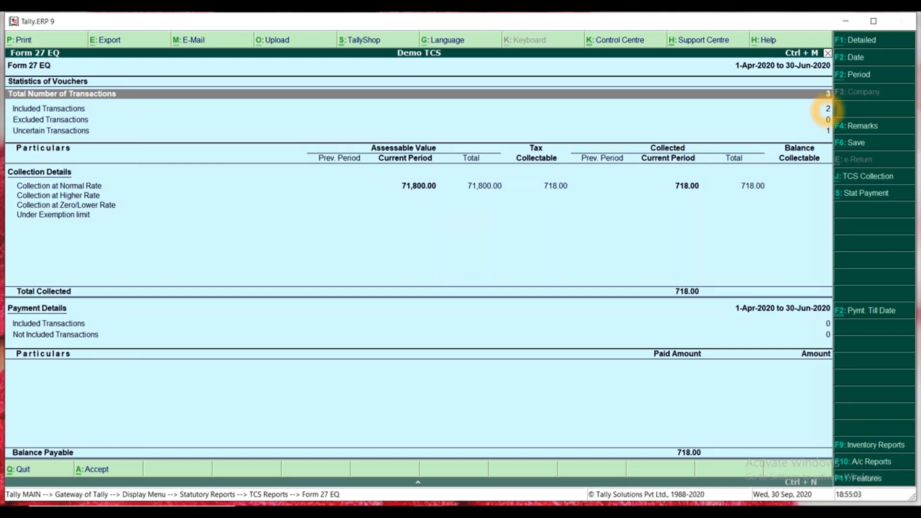
{"action": "left_click", "coordinate": [826, 109]}
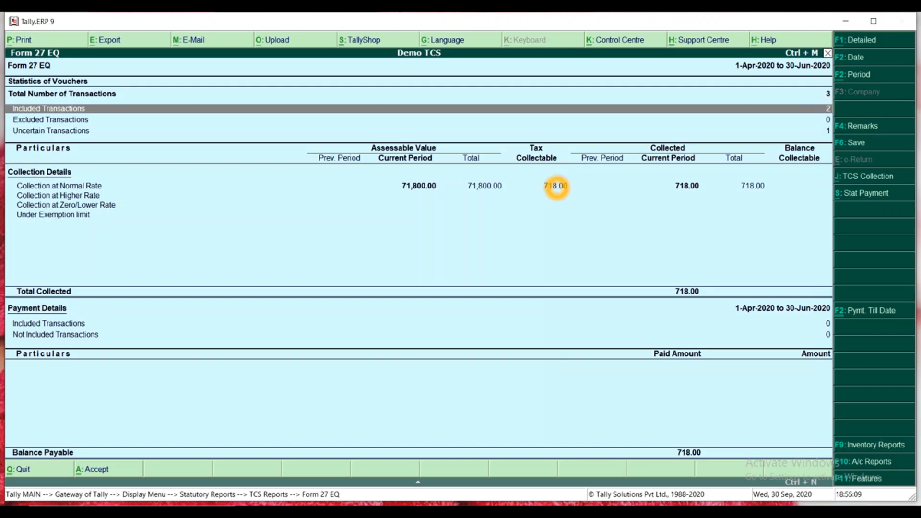
{"action": "left_click", "coordinate": [556, 186]}
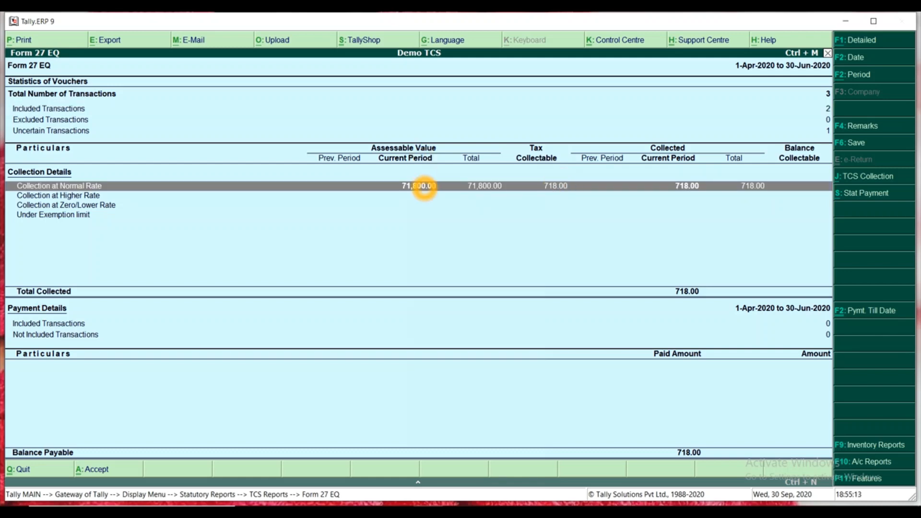
{"action": "left_click", "coordinate": [556, 187]}
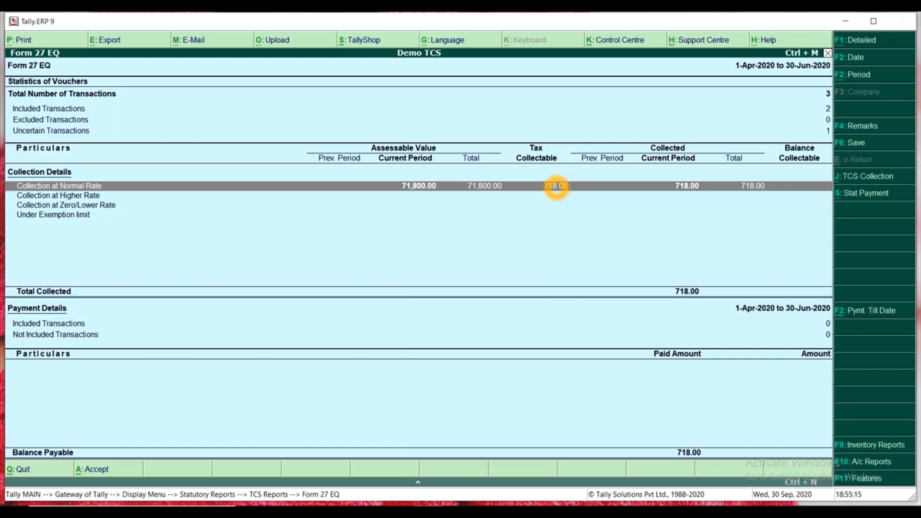
{"action": "left_click", "coordinate": [697, 192]}
{"action": "left_click", "coordinate": [692, 195]}
Step: Drill down from Collection at Normal Rate to the NIV INFO SOLUTIONS vouchers under tcs on any on goods, and return to Form 27 EQ
{"action": "left_click", "coordinate": [748, 191]}
{"action": "left_click", "coordinate": [749, 192]}
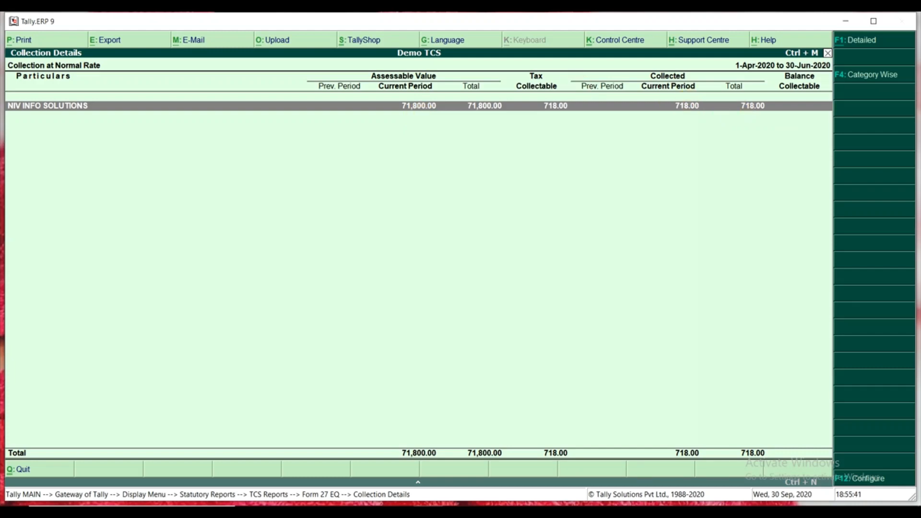
{"action": "double_click", "coordinate": [702, 104]}
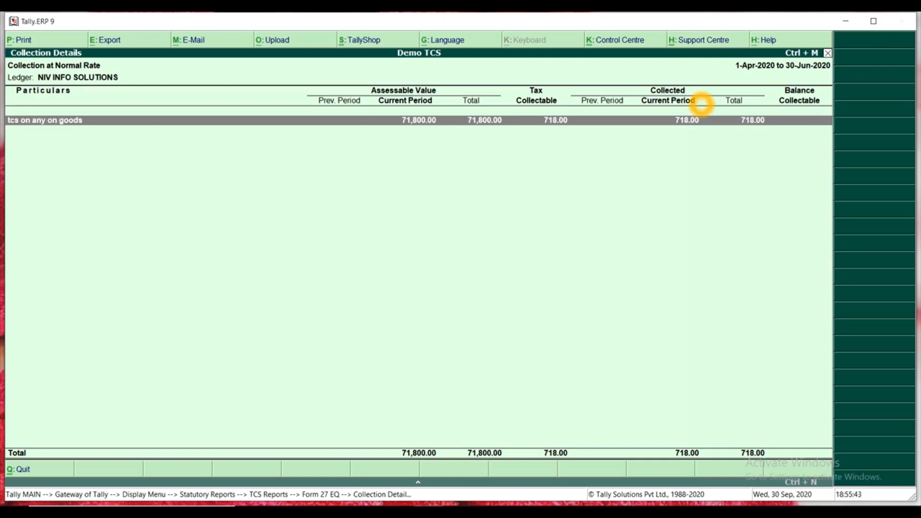
{"action": "double_click", "coordinate": [701, 105]}
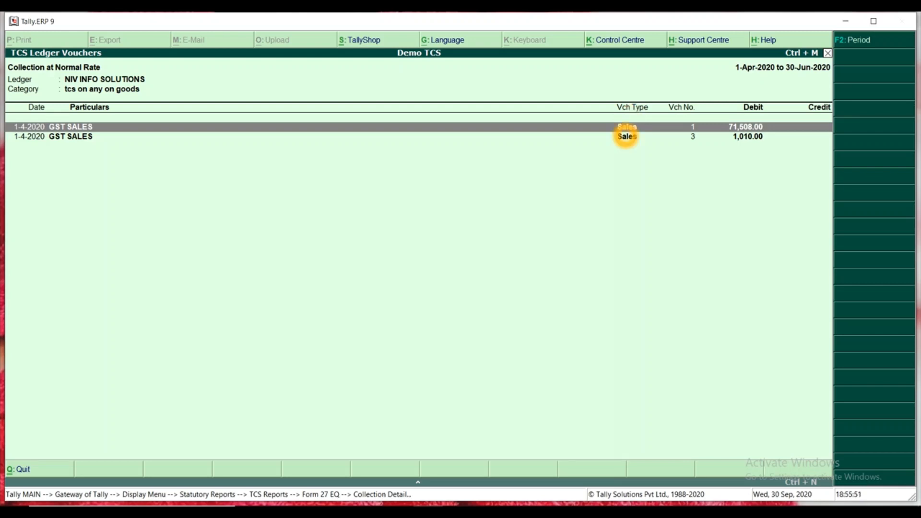
{"action": "key", "text": "Escape"}
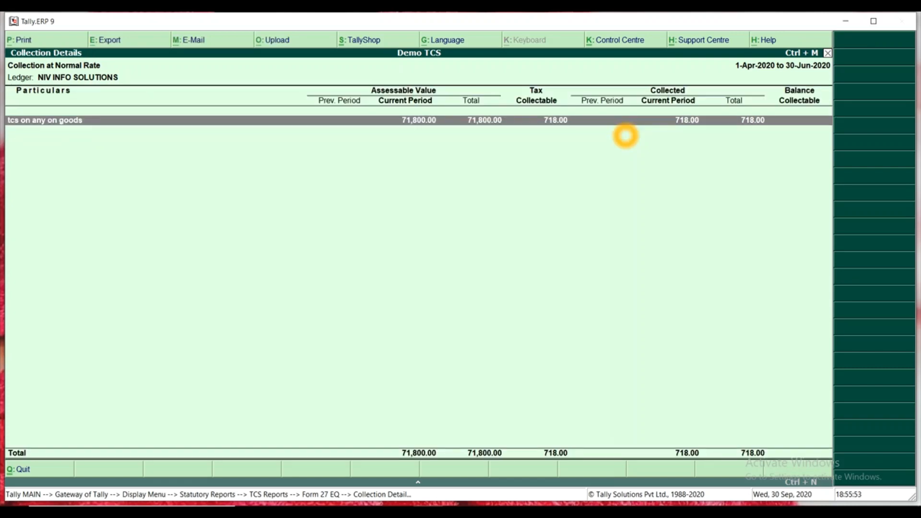
{"action": "key", "text": "Escape"}
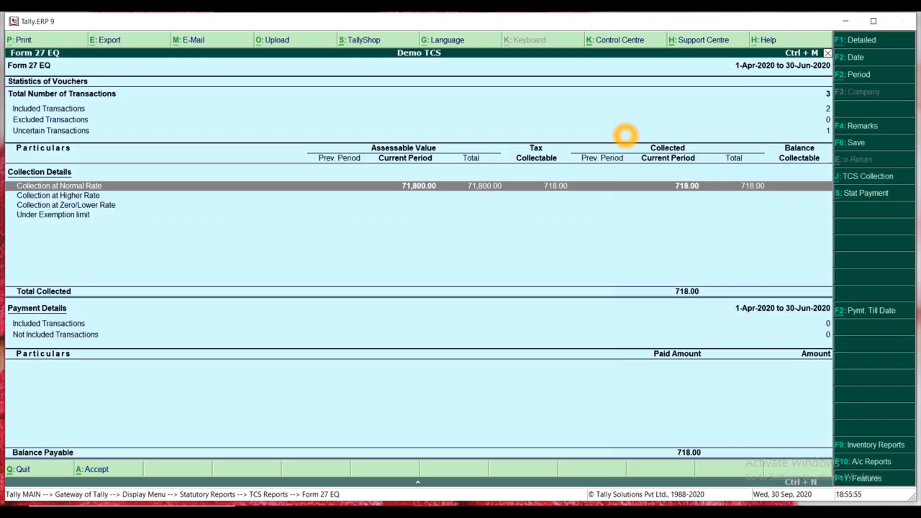
Step: Inspect the uncertain transactions' exceptions down to the ledger with undetermined collectee type, and return to the included transactions in Form 27 EQ
{"action": "key", "text": "Up"}
{"action": "key", "text": "Return"}
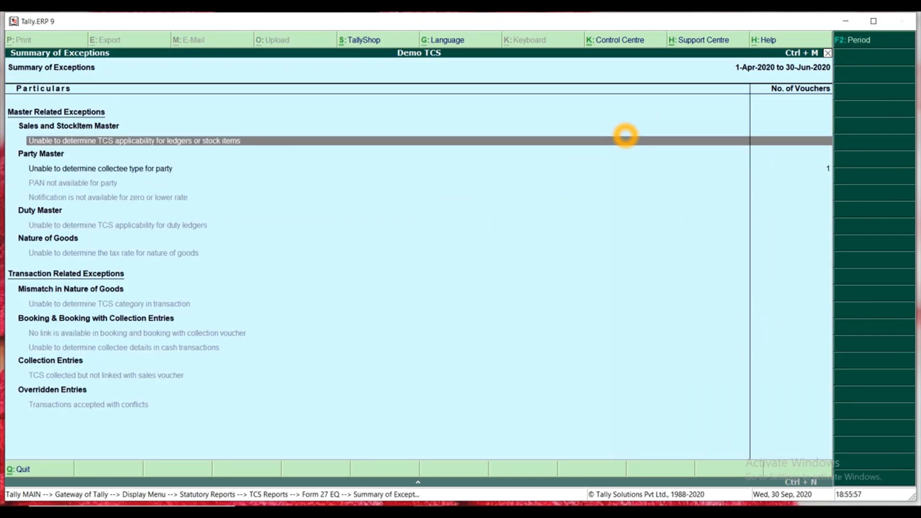
{"action": "key", "text": "Escape"}
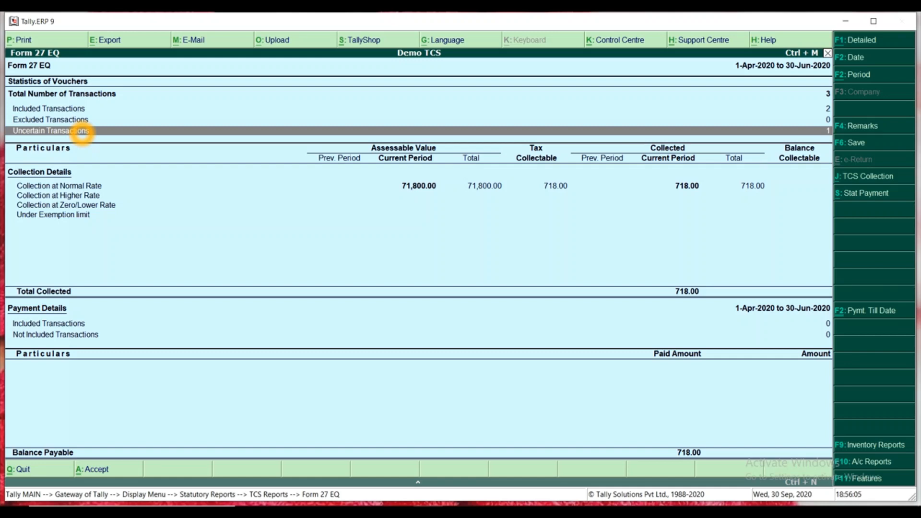
{"action": "double_click", "coordinate": [82, 131]}
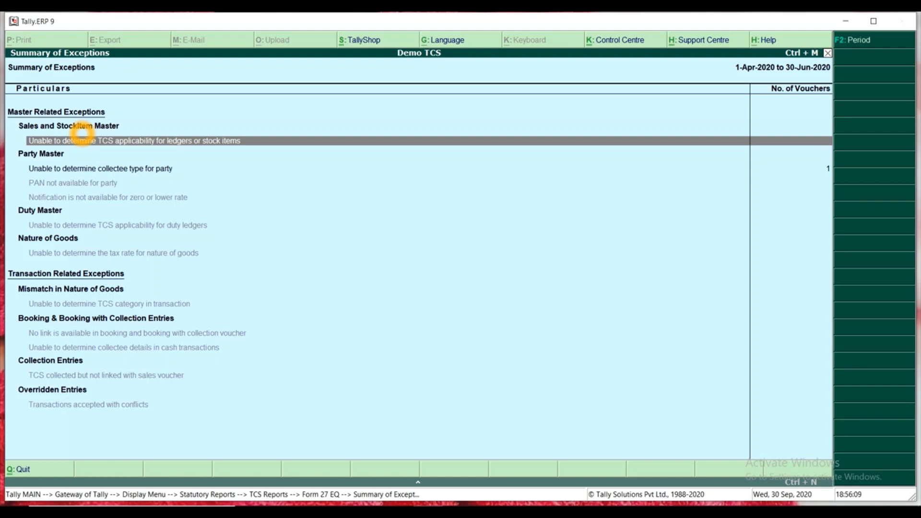
{"action": "key", "text": "Down"}
{"action": "key", "text": "Down"}
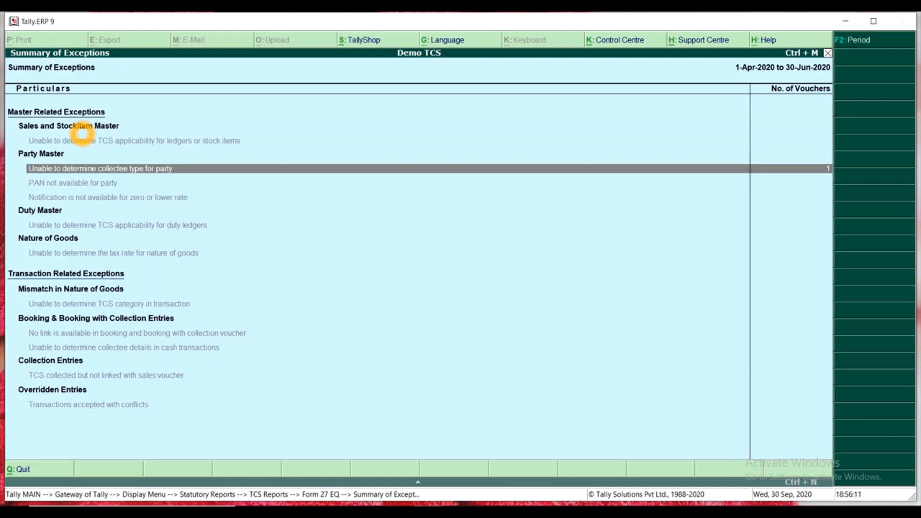
{"action": "key", "text": "Up"}
{"action": "key", "text": "Return"}
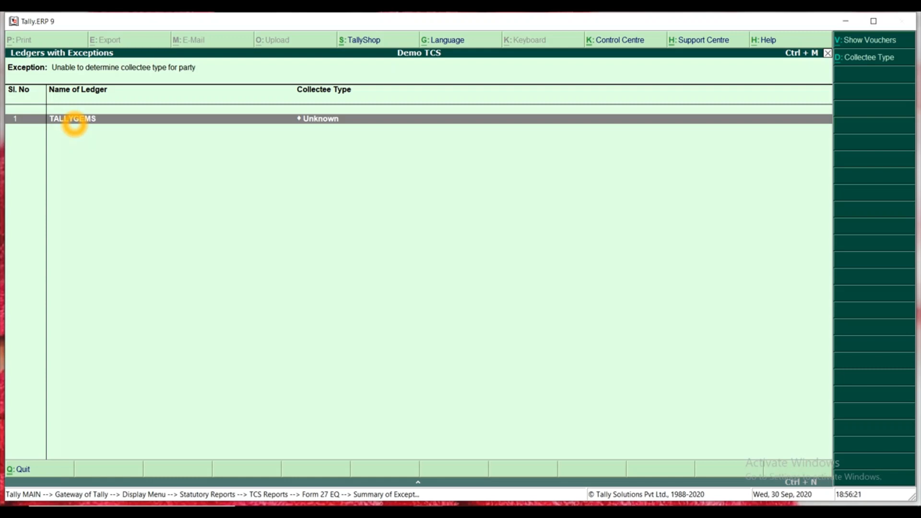
{"action": "key", "text": "Escape"}
{"action": "key", "text": "Escape"}
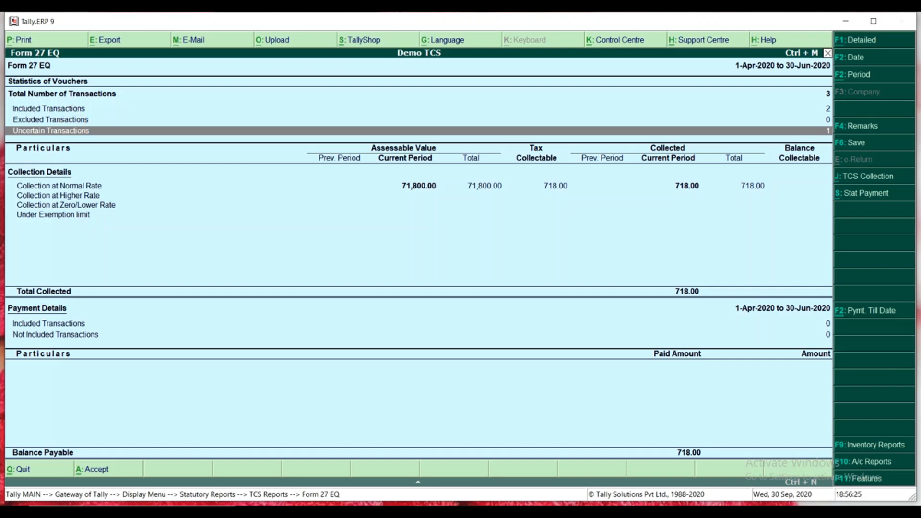
{"action": "left_click", "coordinate": [70, 110]}
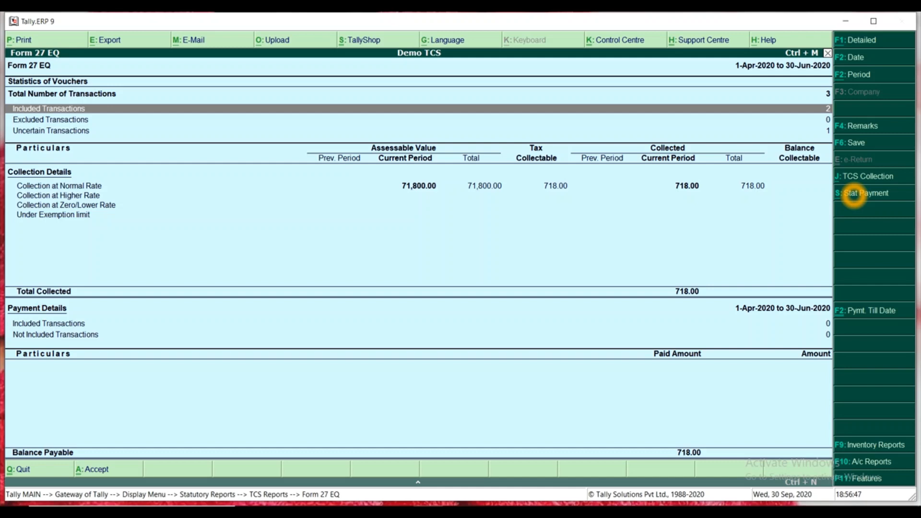
Step: Start a statutory payment from Form 27 EQ with tax type TCS and the period 1-Apr-2020 to 30-Apr-2020
{"action": "left_click", "coordinate": [854, 194]}
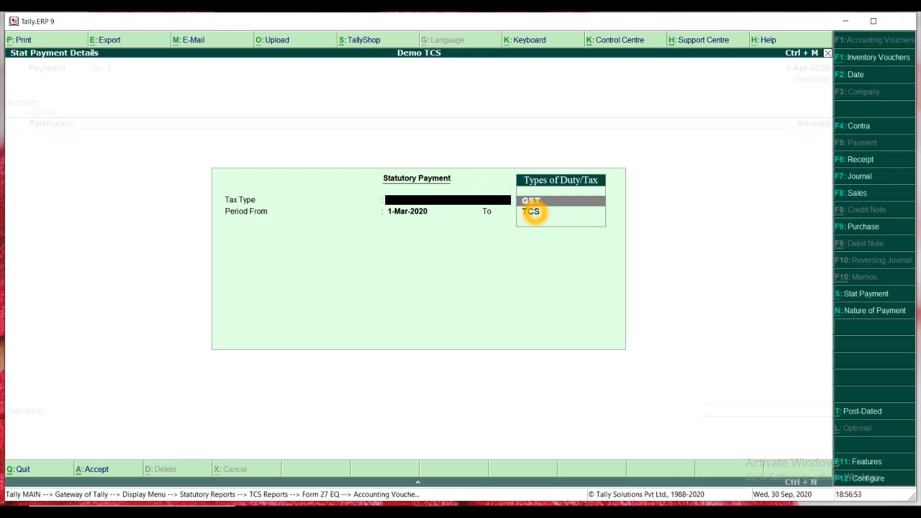
{"action": "left_click", "coordinate": [533, 212]}
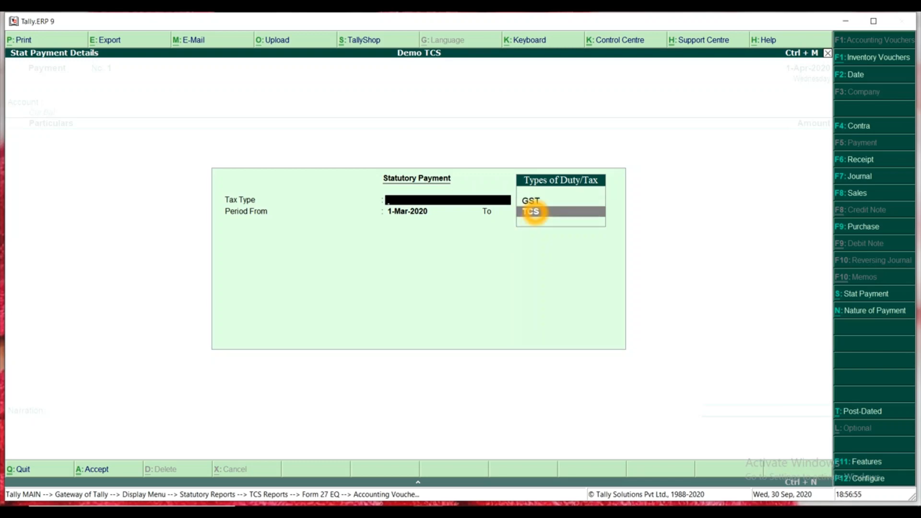
{"action": "left_click", "coordinate": [533, 212]}
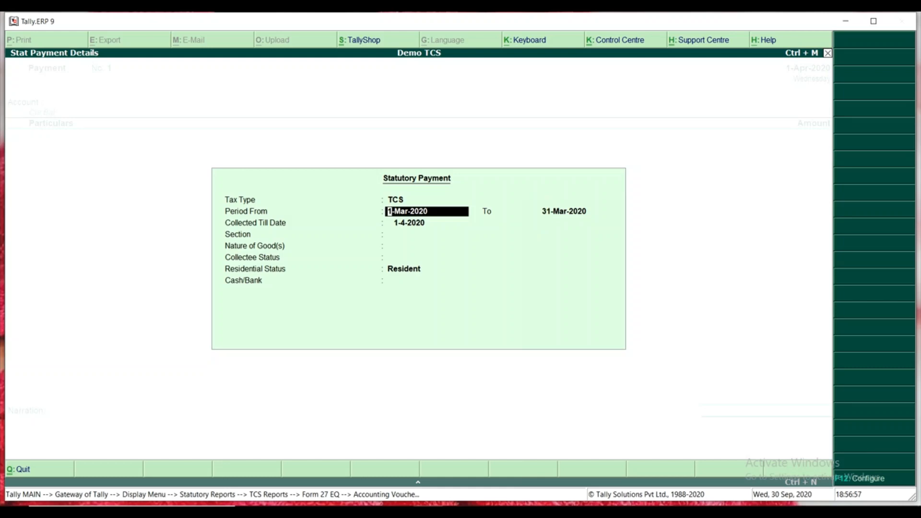
{"action": "left_click", "coordinate": [411, 222]}
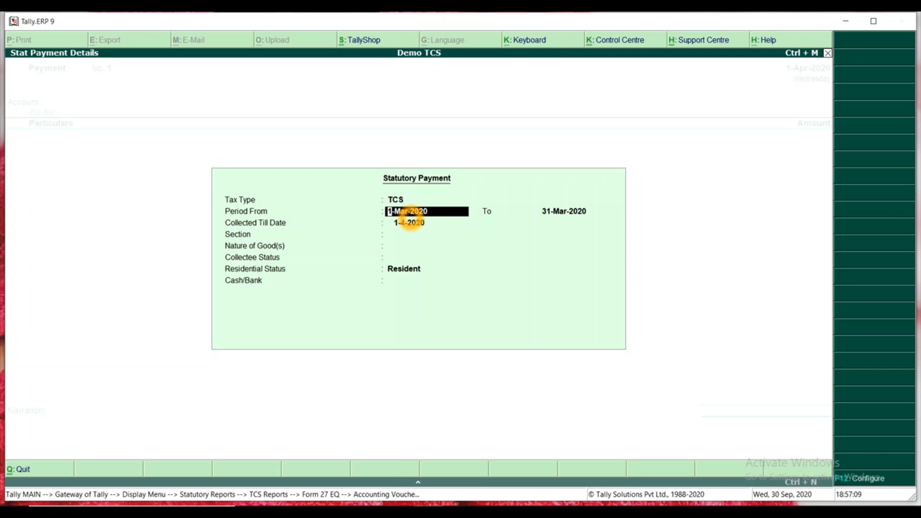
{"action": "type", "text": "1-4-2020"}
{"action": "key", "text": "Return"}
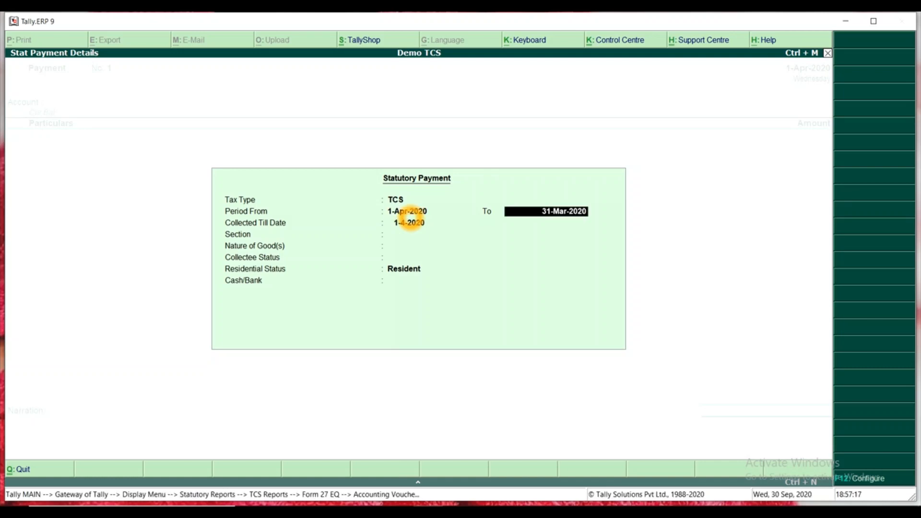
{"action": "type", "text": "30-4"}
{"action": "key", "text": "Return"}
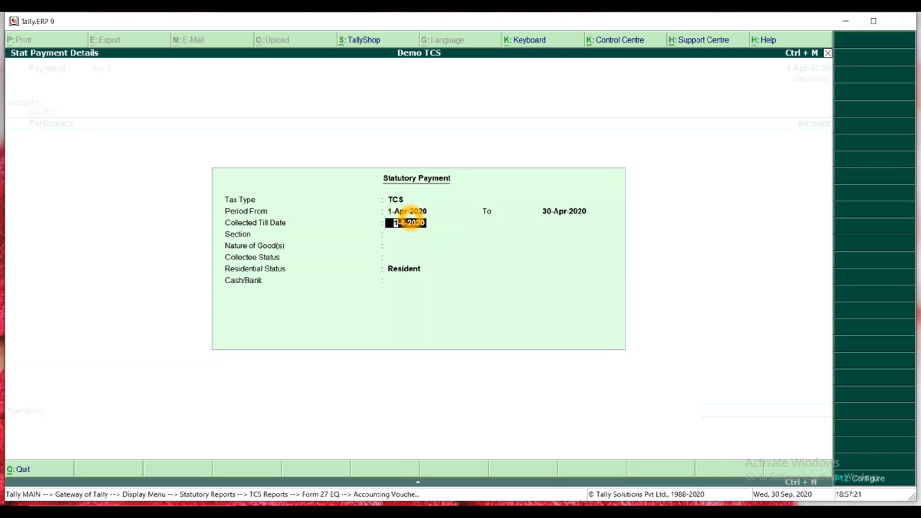
Step: Try to set the statutory payment's Collected Till Date to 1-5-2020, recheck the payment details, and return to the payment voucher
{"action": "type", "text": "1-5-2020"}
{"action": "key", "text": "BackSpace"}
{"action": "key", "text": "Escape"}
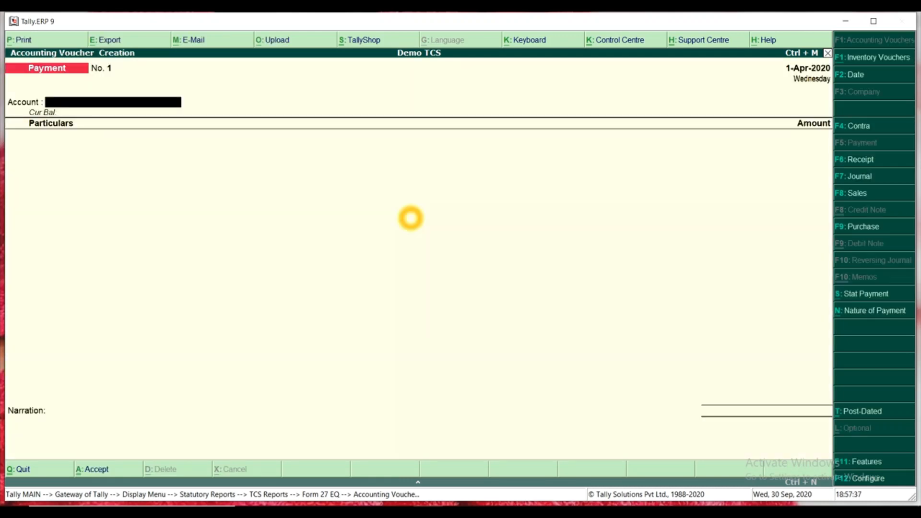
{"action": "left_click", "coordinate": [889, 297]}
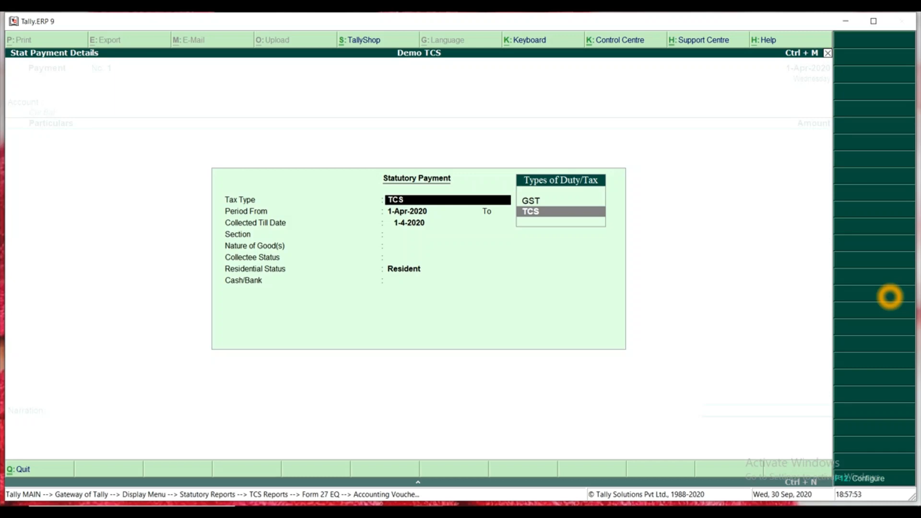
{"action": "key", "text": "Return"}
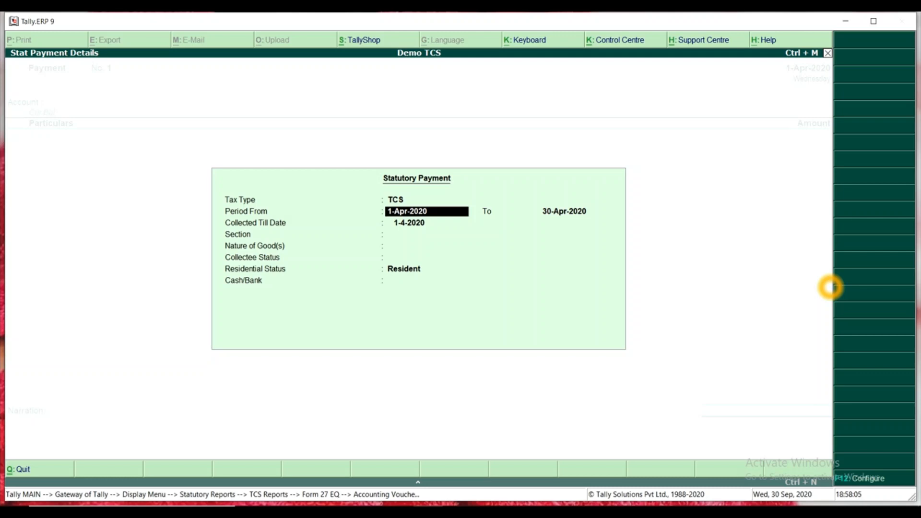
{"action": "key", "text": "Escape"}
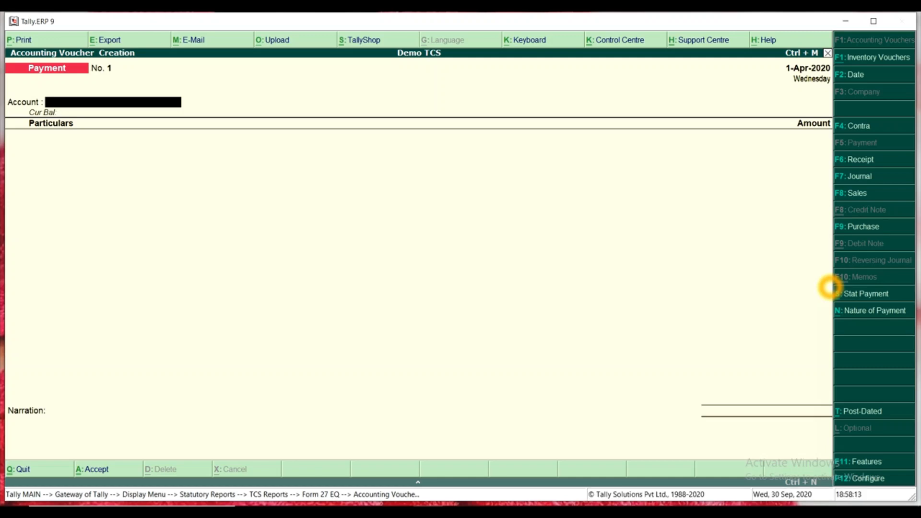
Step: Change the payment voucher's date to 2-4-2020 and leave its account blank
{"action": "key", "text": "F2"}
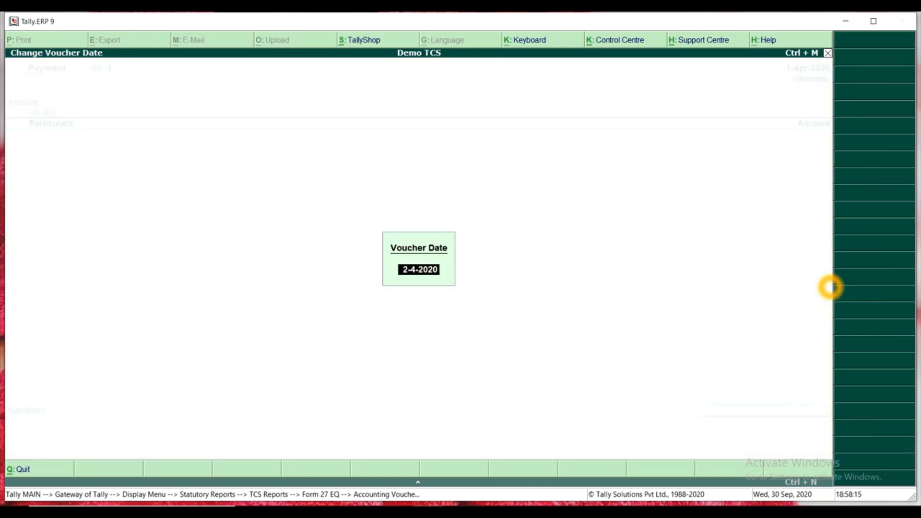
{"action": "key", "text": "Return"}
{"action": "key", "text": "Return"}
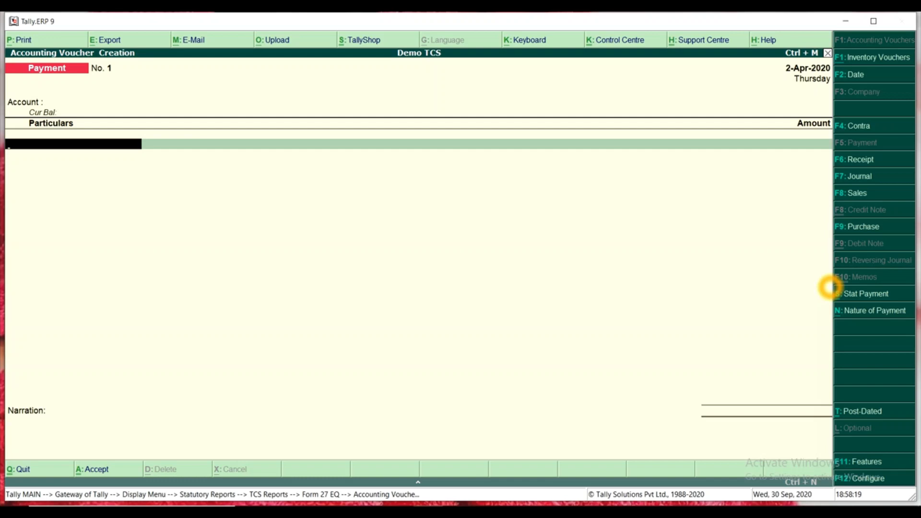
Step: Set the payment voucher's date to 1-5-2020 and reopen the statutory payment details
{"action": "key", "text": "F2"}
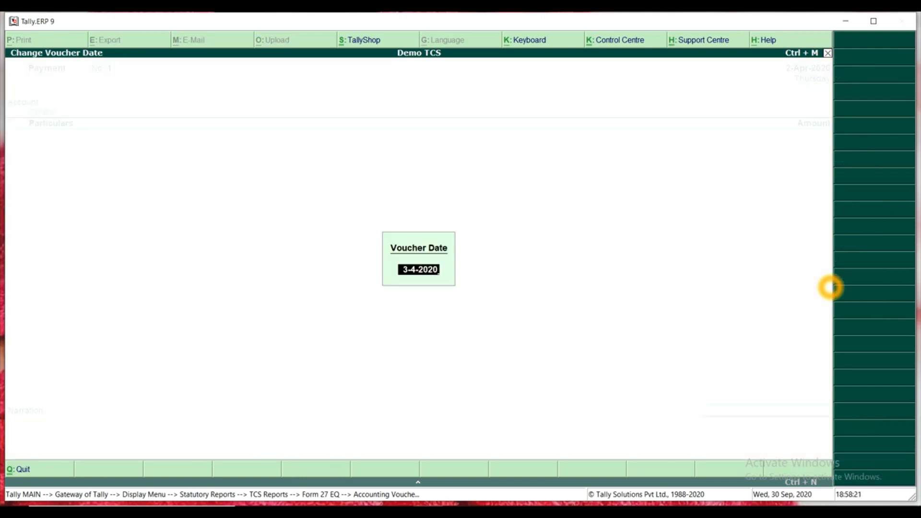
{"action": "type", "text": "1-"}
{"action": "key", "text": "BackSpace"}
{"action": "key", "text": "BackSpace"}
{"action": "key", "text": "BackSpace"}
{"action": "key", "text": "BackSpace"}
{"action": "key", "text": "BackSpace"}
{"action": "key", "text": "BackSpace"}
{"action": "key", "text": "BackSpace"}
{"action": "key", "text": "BackSpace"}
{"action": "key", "text": "BackSpace"}
{"action": "key", "text": "BackSpace"}
{"action": "type", "text": "1-5-2020"}
{"action": "key", "text": "Return"}
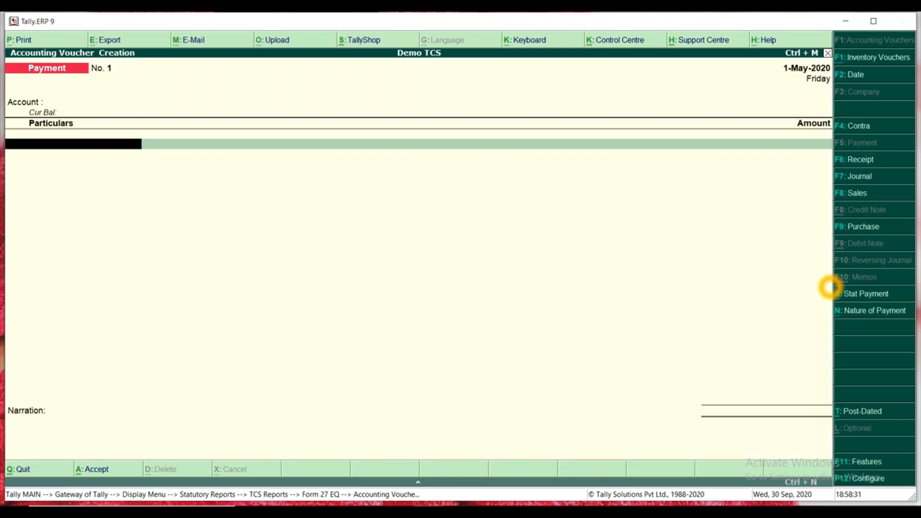
{"action": "left_click", "coordinate": [874, 294]}
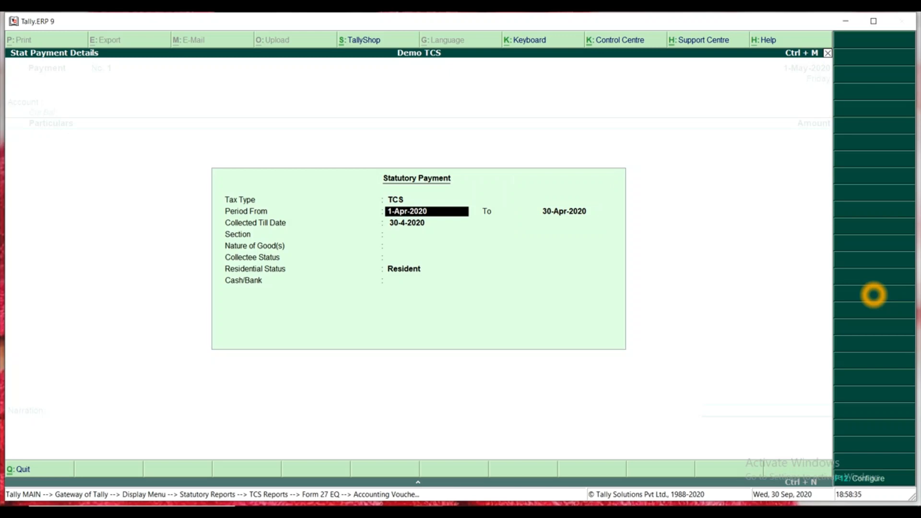
Step: Keep the statutory payment's period, set Collected Till Date to 1-5-2020, and choose section 206 with nature of goods "tcs on any on goods"
{"action": "key", "text": "Return"}
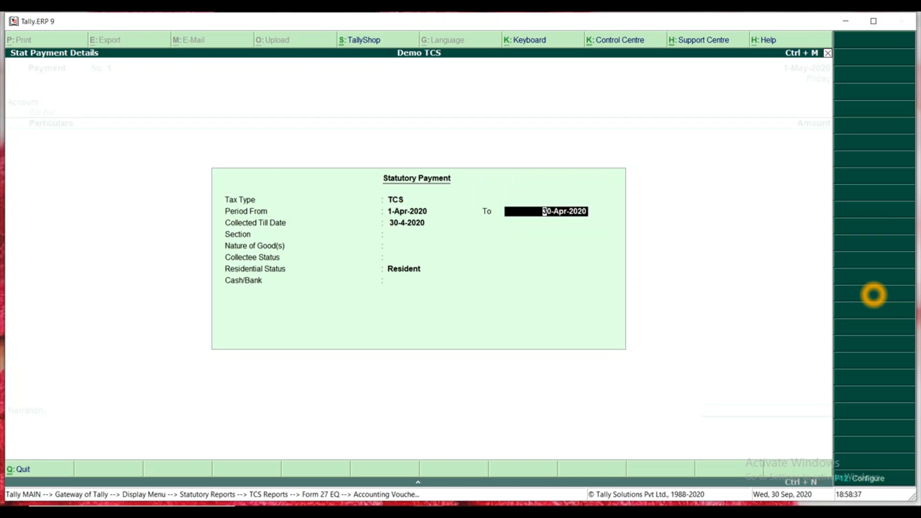
{"action": "key", "text": "Return"}
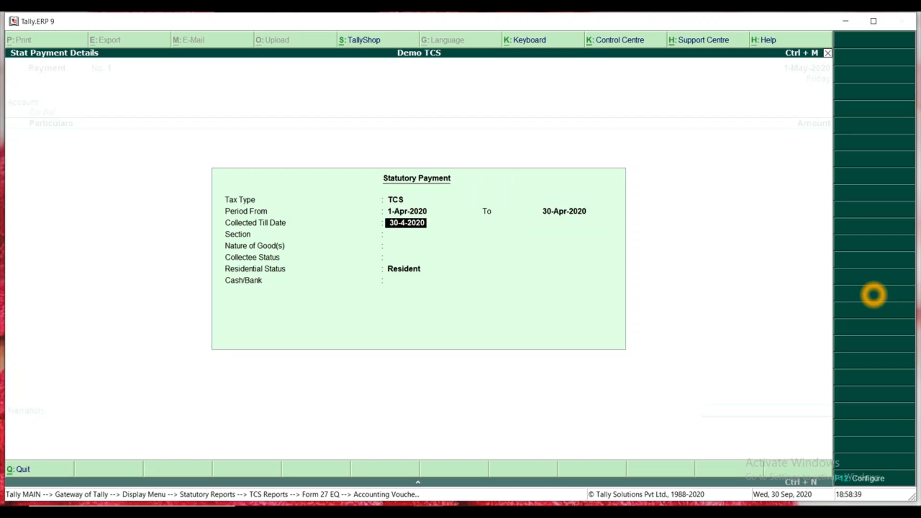
{"action": "type", "text": "1-5-2020"}
{"action": "key", "text": "Return"}
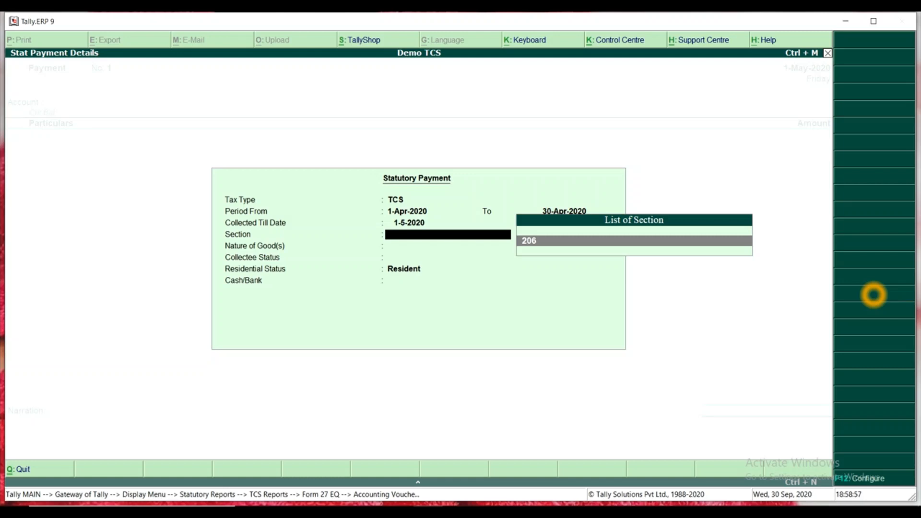
{"action": "key", "text": "Return"}
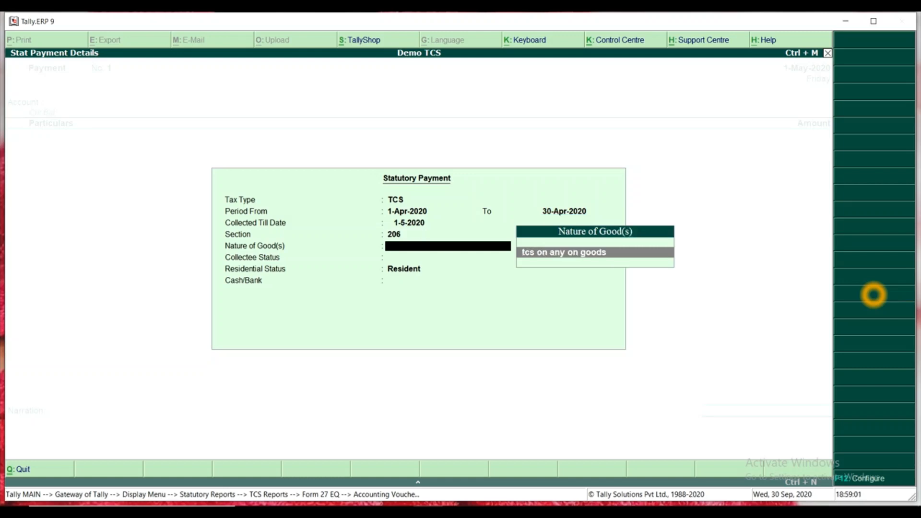
{"action": "key", "text": "Return"}
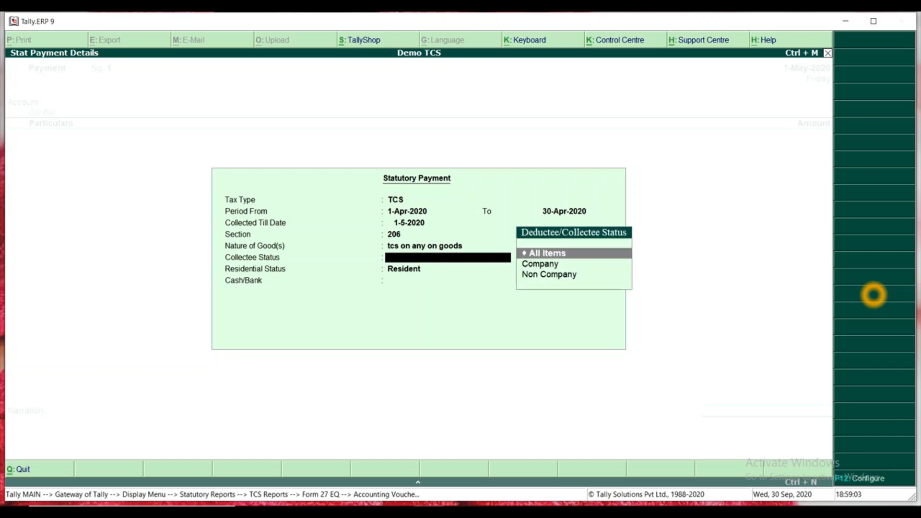
Step: Set the statutory payment's collectee status to Non Company, residential status to Resident and Cash/Bank to SBI
{"action": "key", "text": "Down"}
{"action": "key", "text": "Down"}
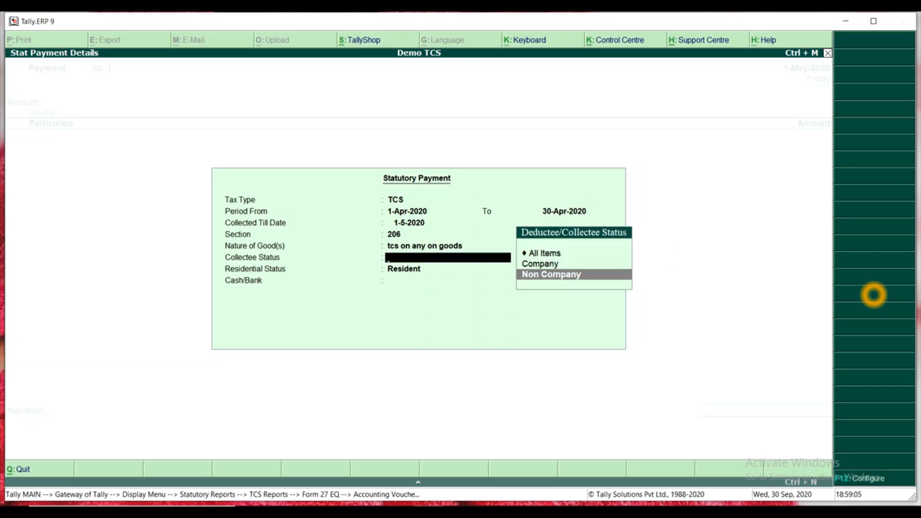
{"action": "key", "text": "Return"}
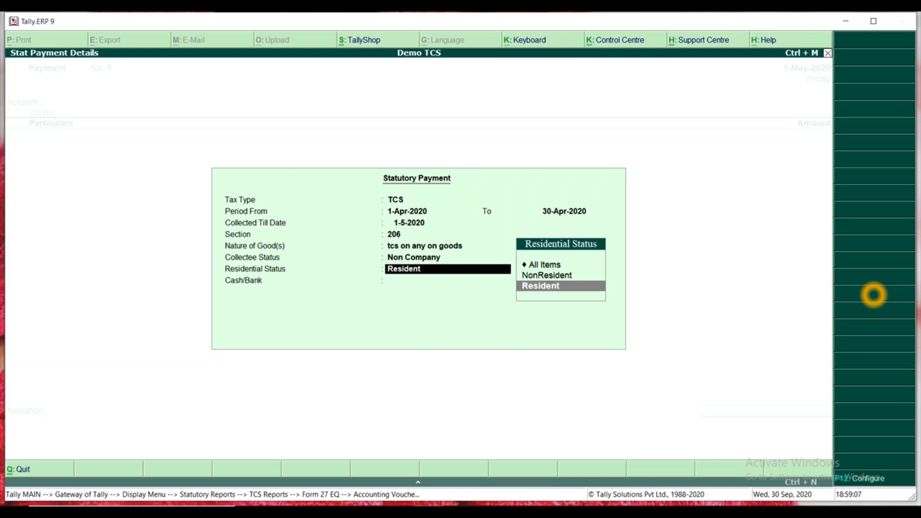
{"action": "key", "text": "Return"}
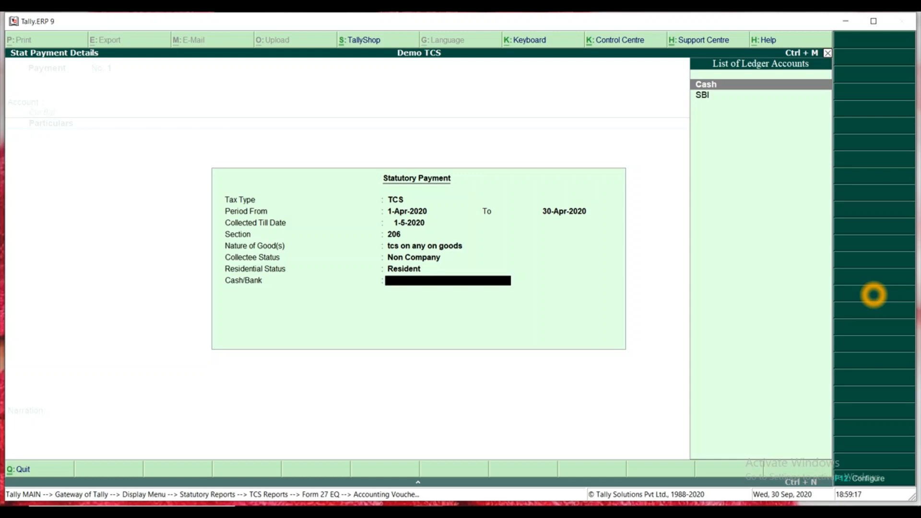
{"action": "key", "text": "Down"}
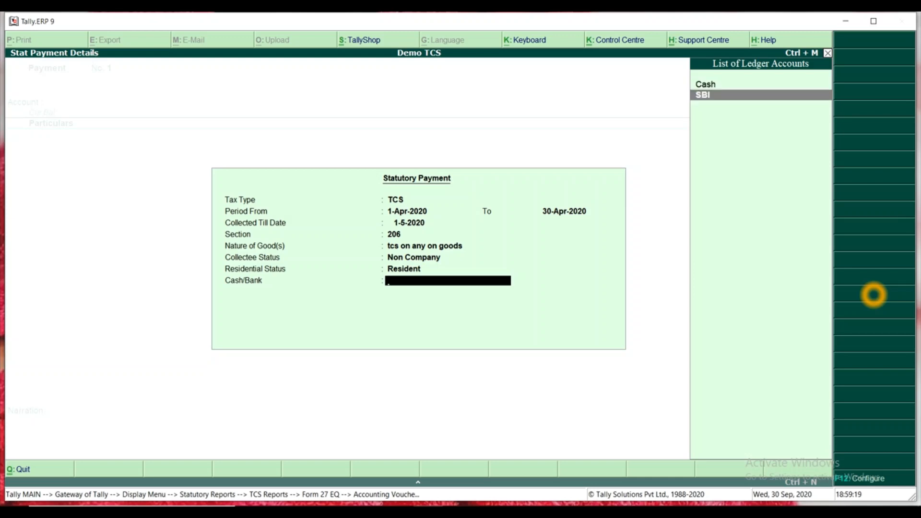
{"action": "key", "text": "Return"}
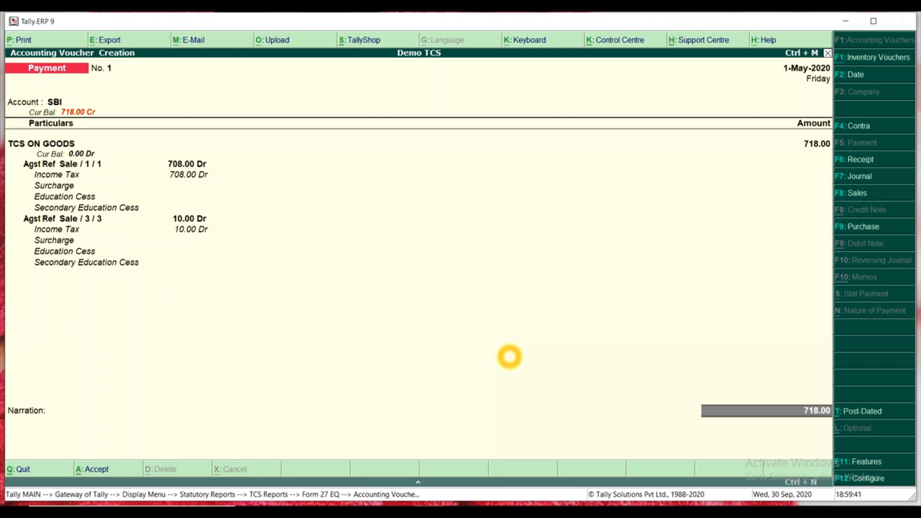
Step: Keep the filled-in TCS ON GOODS payment lines, leave the narration blank and save the payment voucher
{"action": "key", "text": "Return"}
{"action": "key", "text": "Return"}
{"action": "key", "text": "Return"}
{"action": "key", "text": "Return"}
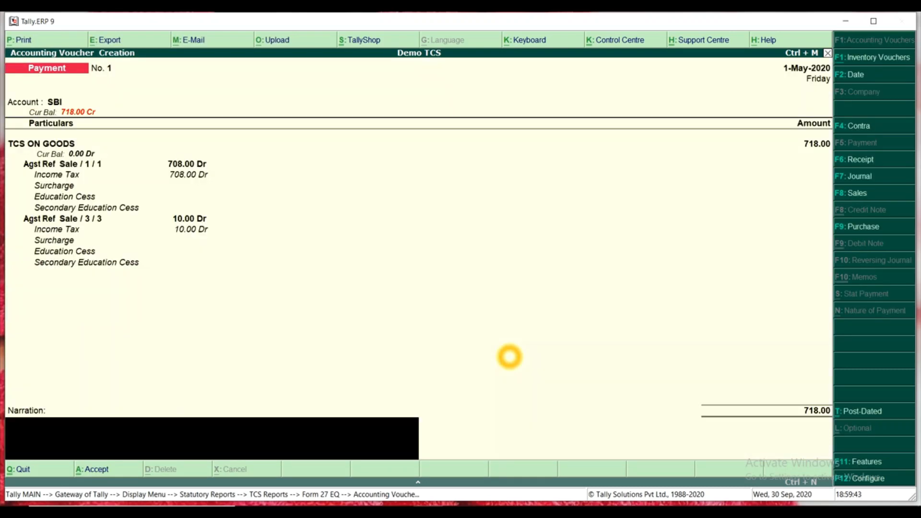
{"action": "key", "text": "Return"}
{"action": "key", "text": "Return"}
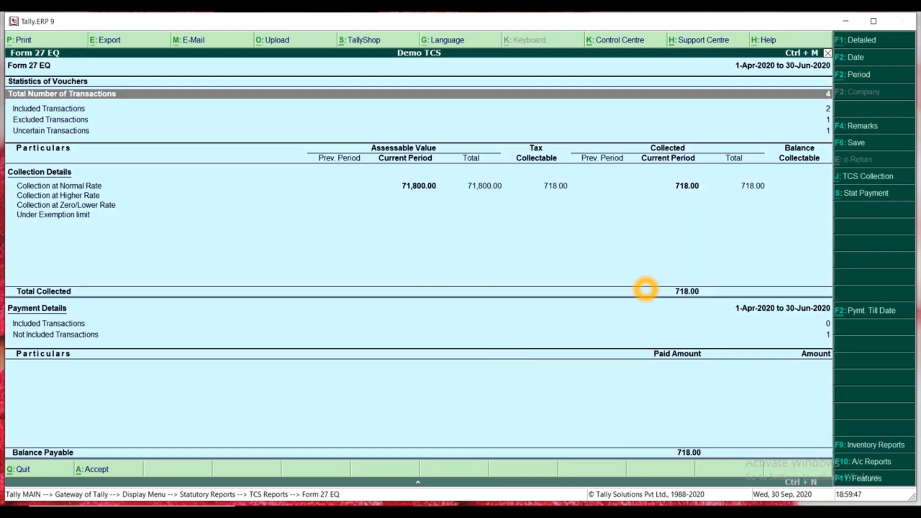
Step: Open the not-included payment's missing bank details exception from Form 27 EQ and keep its period, section, collectee type and resident type
{"action": "left_click", "coordinate": [733, 337]}
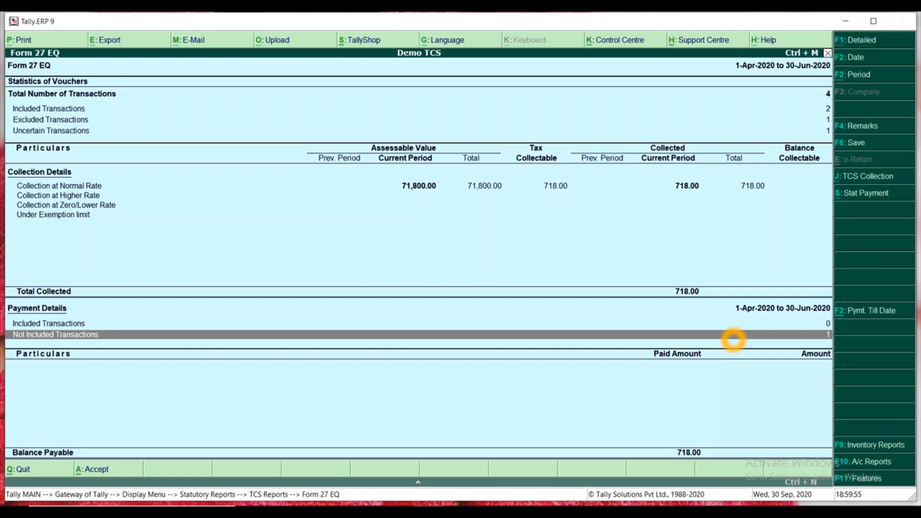
{"action": "key", "text": "Return"}
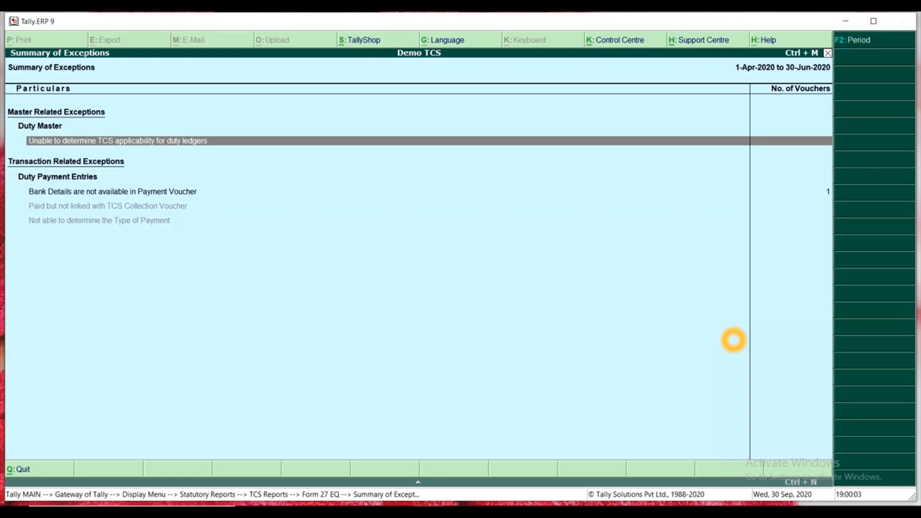
{"action": "key", "text": "Down"}
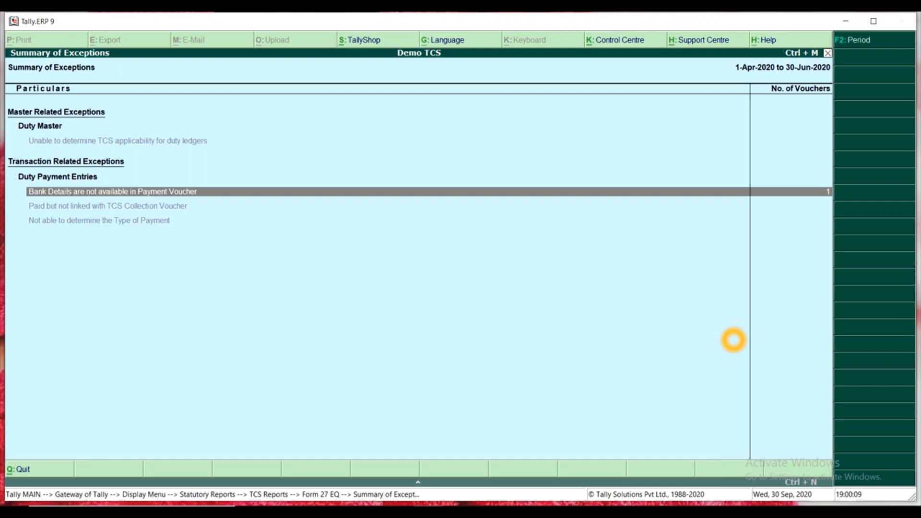
{"action": "key", "text": "Return"}
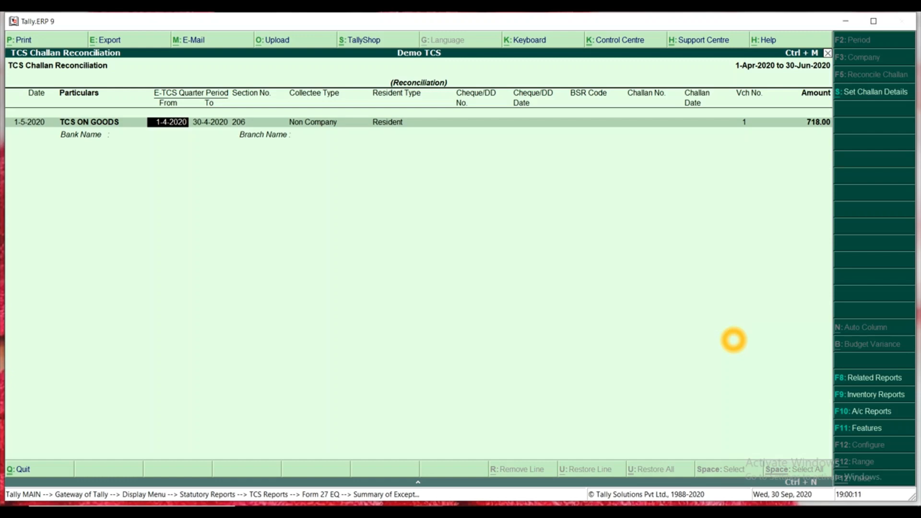
{"action": "key", "text": "Return"}
{"action": "key", "text": "Return"}
{"action": "key", "text": "Return"}
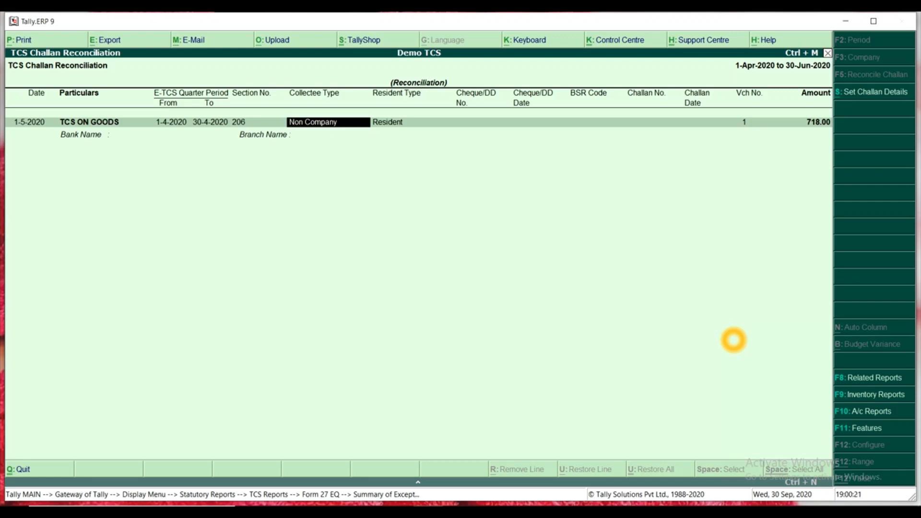
{"action": "key", "text": "Return"}
{"action": "key", "text": "Return"}
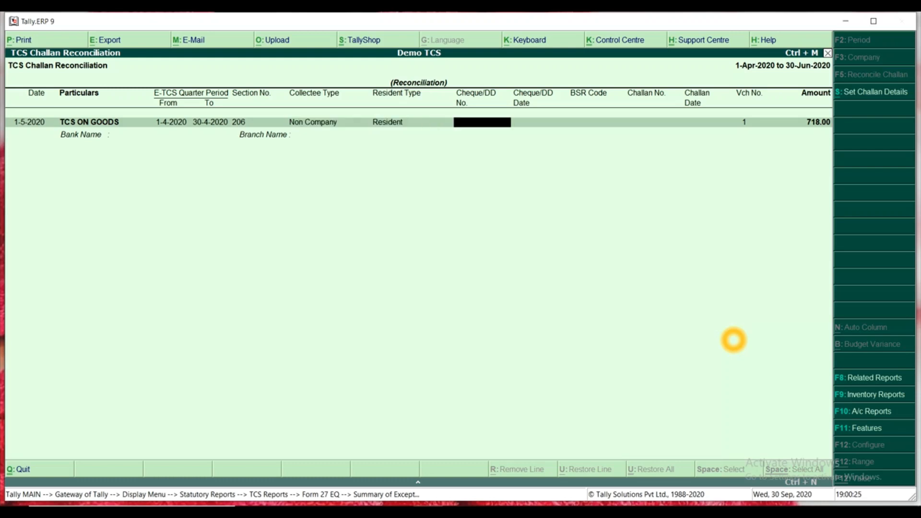
{"action": "key", "text": "Return"}
{"action": "key", "text": "Return"}
{"action": "key", "text": "Escape"}
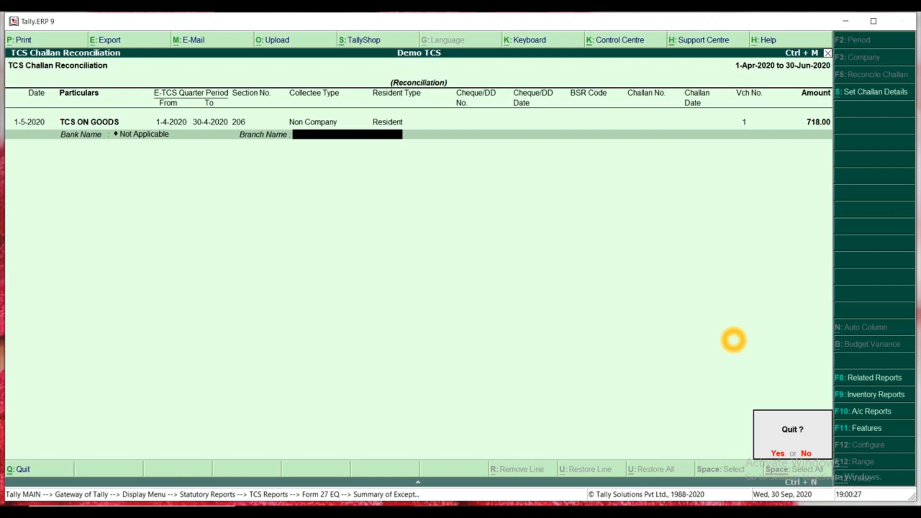
{"action": "key", "text": "n"}
{"action": "key", "text": "BackSpace"}
{"action": "key", "text": "BackSpace"}
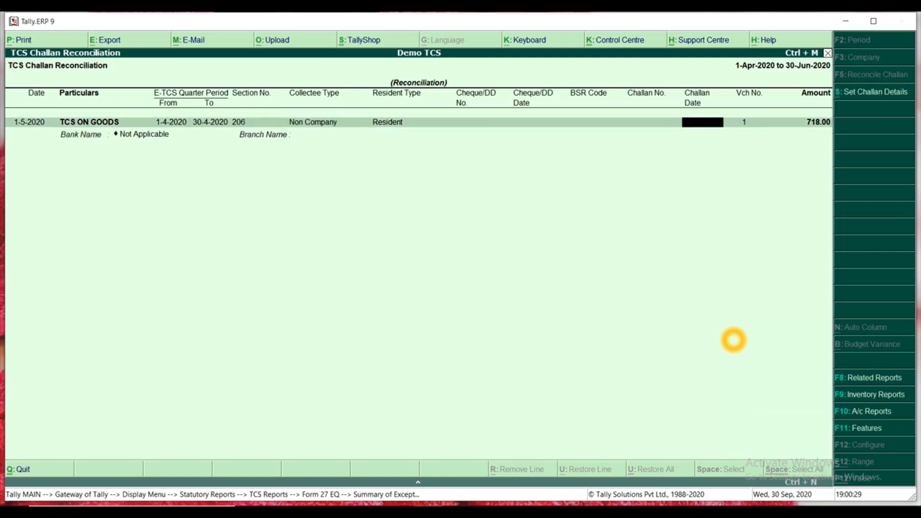
{"action": "key", "text": "BackSpace"}
{"action": "key", "text": "BackSpace"}
{"action": "key", "text": "BackSpace"}
{"action": "key", "text": "BackSpace"}
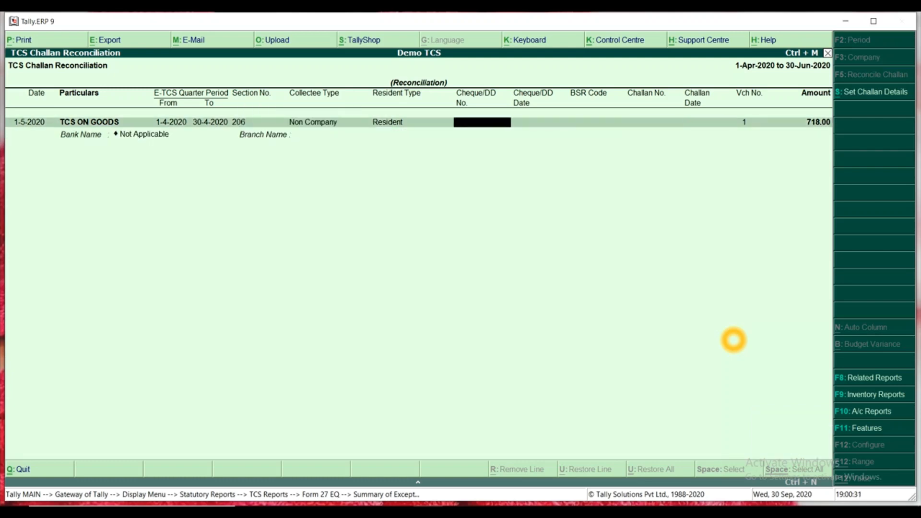
Step: Enter cheque/DD number 1234 and cheque/DD date 1-5-2020 for the TCS ON GOODS payment in the challan reconciliation
{"action": "type", "text": "1234"}
{"action": "key", "text": "Return"}
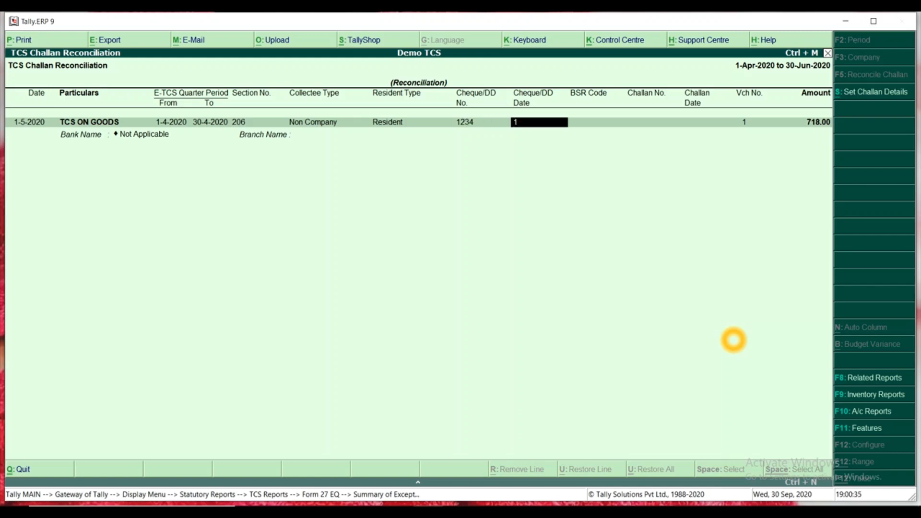
{"action": "type", "text": "1-5-2020"}
{"action": "key", "text": "Return"}
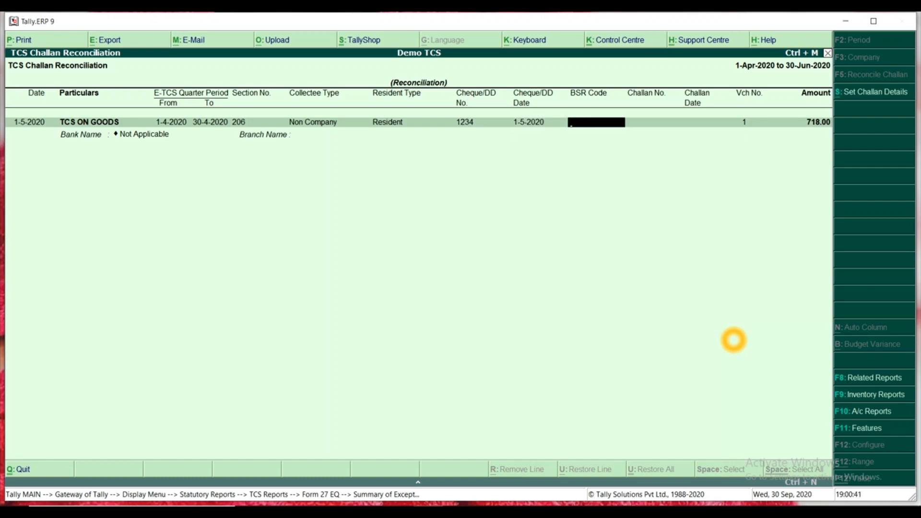
Step: Enter BSR code 1234567, challan number 123 and challan date 1-5-2020 for the TCS ON GOODS payment
{"action": "type", "text": "1234567"}
{"action": "key", "text": "Return"}
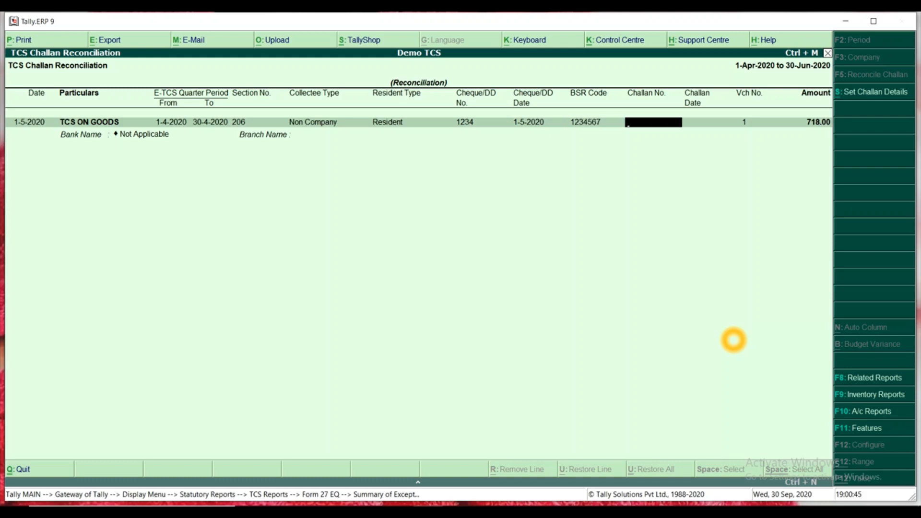
{"action": "type", "text": "123"}
{"action": "key", "text": "Return"}
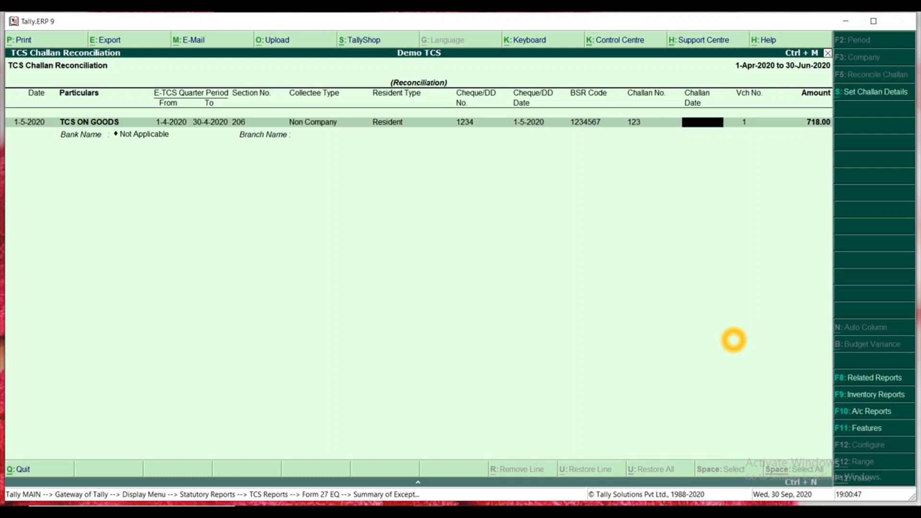
{"action": "type", "text": "1-5-2020"}
{"action": "key", "text": "Return"}
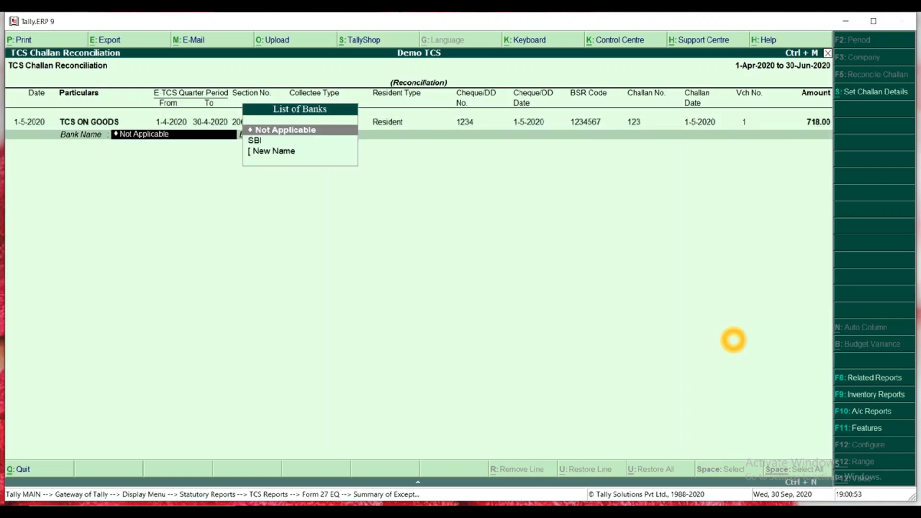
Step: Set the challan's bank name to SBI, leave the branch name blank and accept the reconciliation
{"action": "key", "text": "Return"}
{"action": "key", "text": "BackSpace"}
{"action": "key", "text": "Down"}
{"action": "key", "text": "Return"}
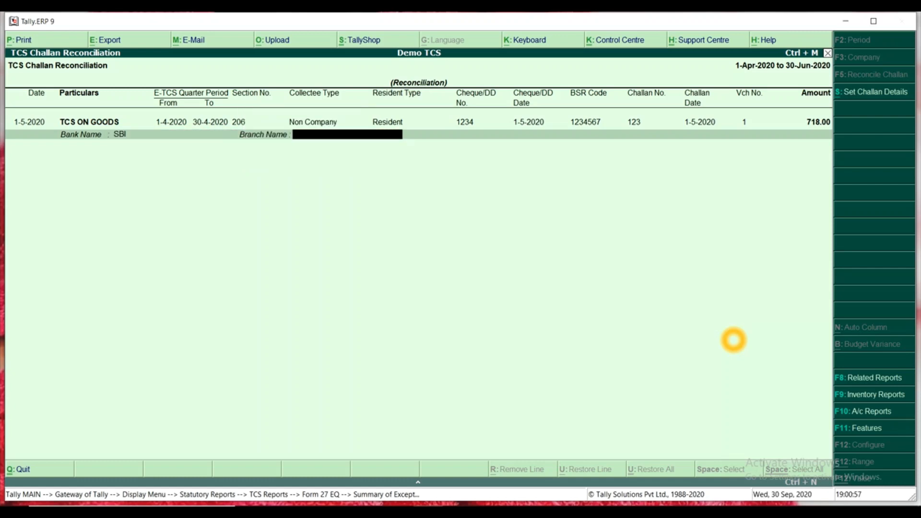
{"action": "key", "text": "Return"}
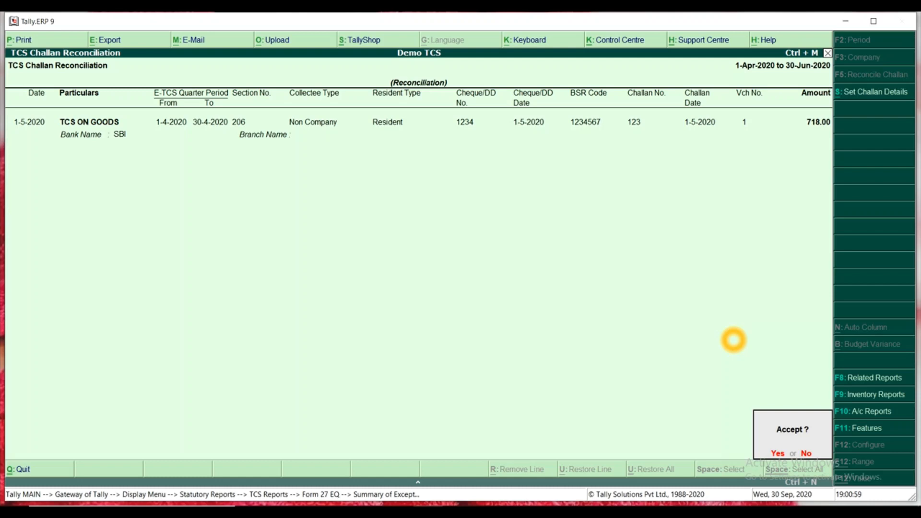
{"action": "key", "text": "y"}
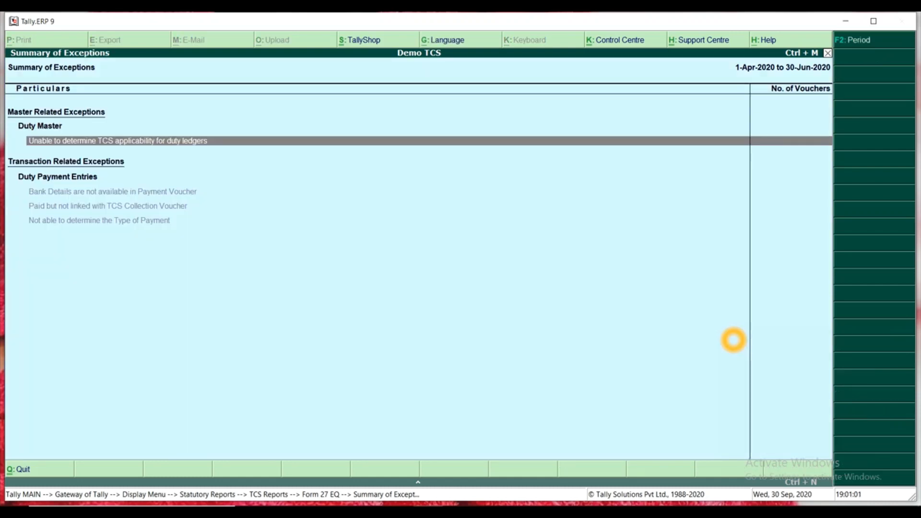
Step: Return to Form 27 EQ, check its payment details, and view the collection details behind the "tcs on any on goods" paid amount
{"action": "key", "text": "Escape"}
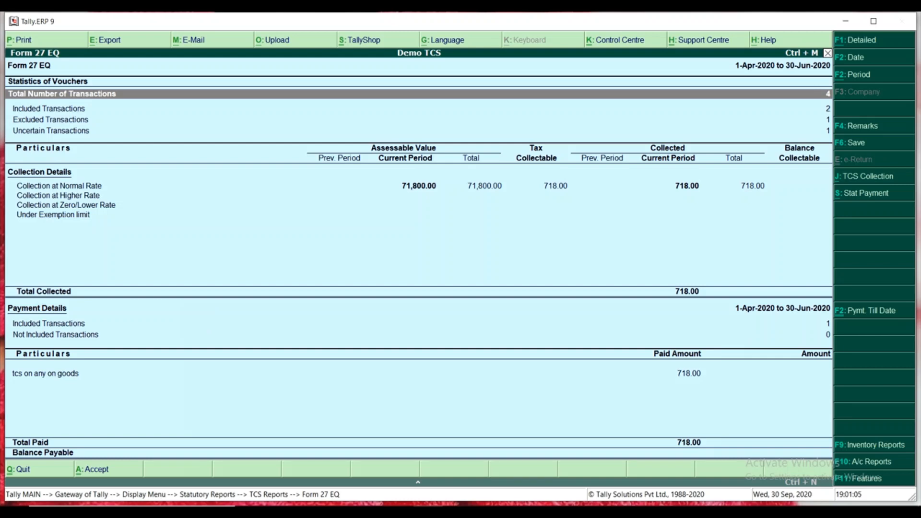
{"action": "left_click", "coordinate": [86, 336]}
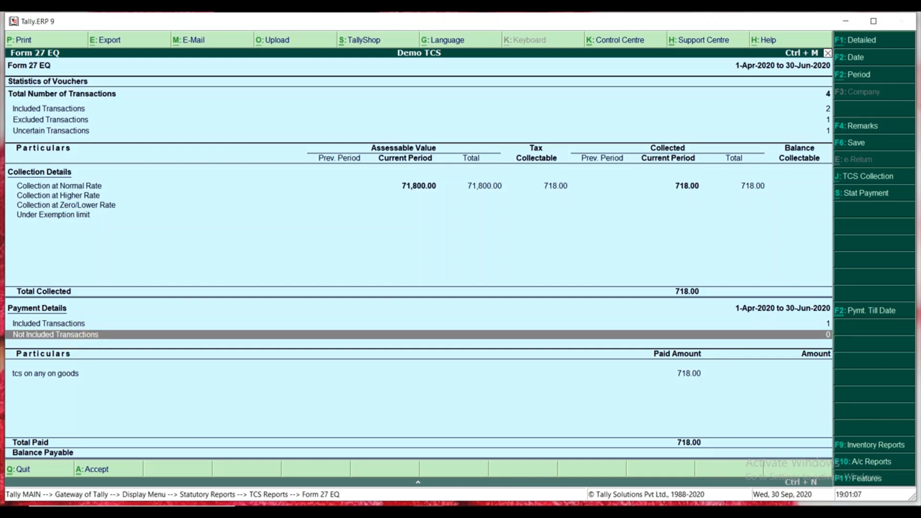
{"action": "left_click", "coordinate": [83, 324]}
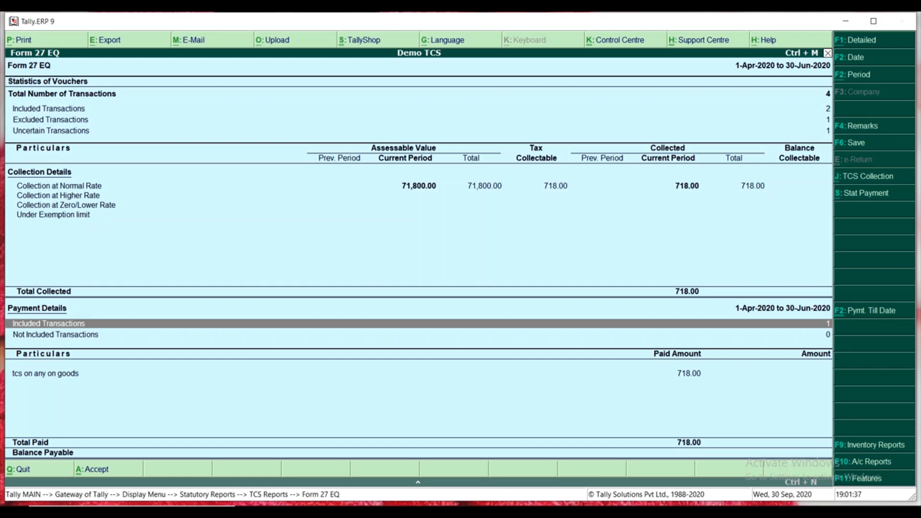
{"action": "left_click", "coordinate": [31, 373]}
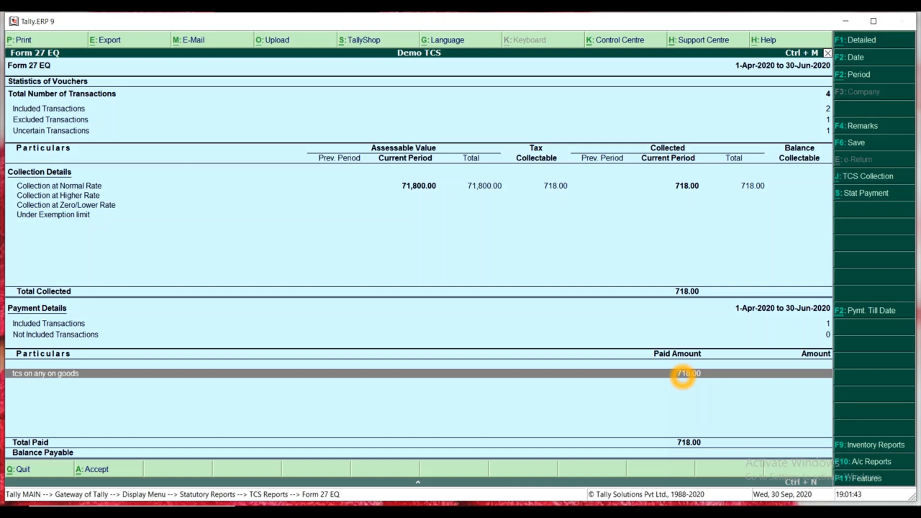
{"action": "double_click", "coordinate": [683, 376]}
{"action": "key", "text": "Return"}
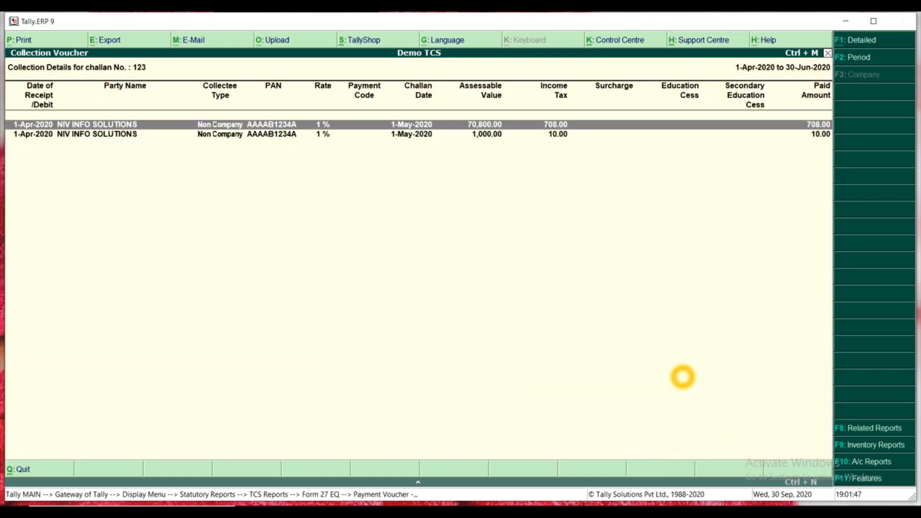
{"action": "key", "text": "Escape"}
{"action": "key", "text": "Escape"}
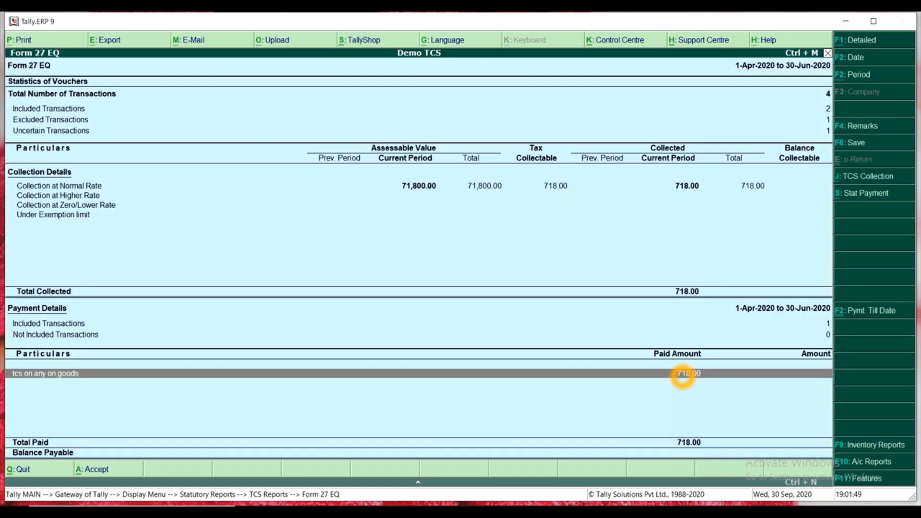
Step: Leave Form 27 EQ and open the TCS ON GOODS payment voucher dated 1-May-2020 from the Day Book
{"action": "key", "text": "Escape"}
{"action": "key", "text": "Escape"}
{"action": "key", "text": "Escape"}
{"action": "key", "text": "Escape"}
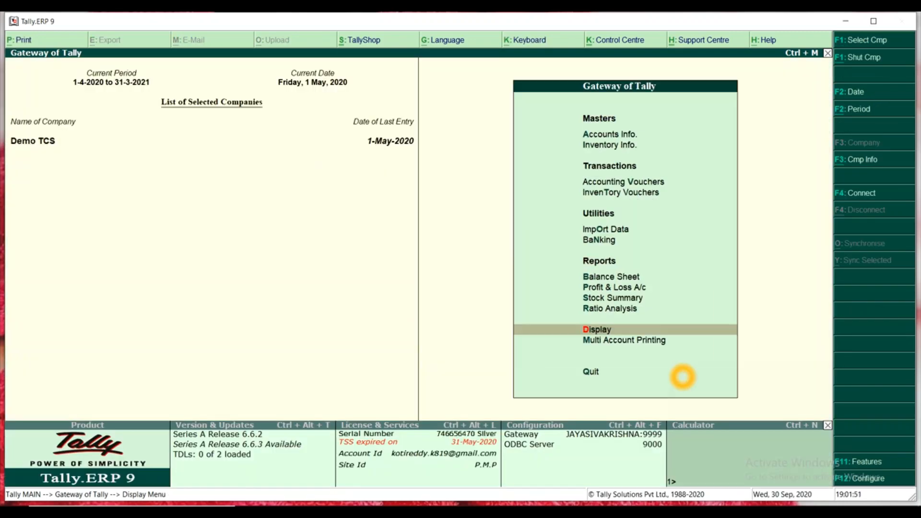
{"action": "key", "text": "Return"}
{"action": "key", "text": "d"}
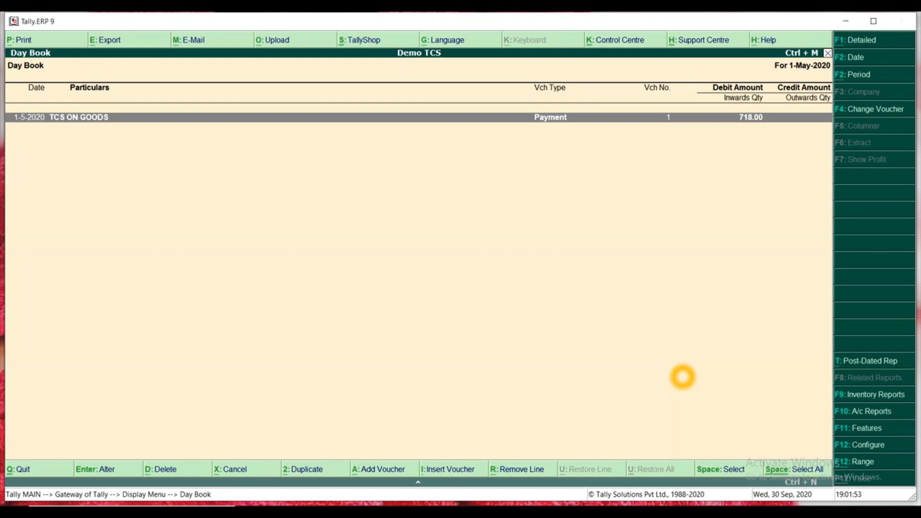
{"action": "key", "text": "Return"}
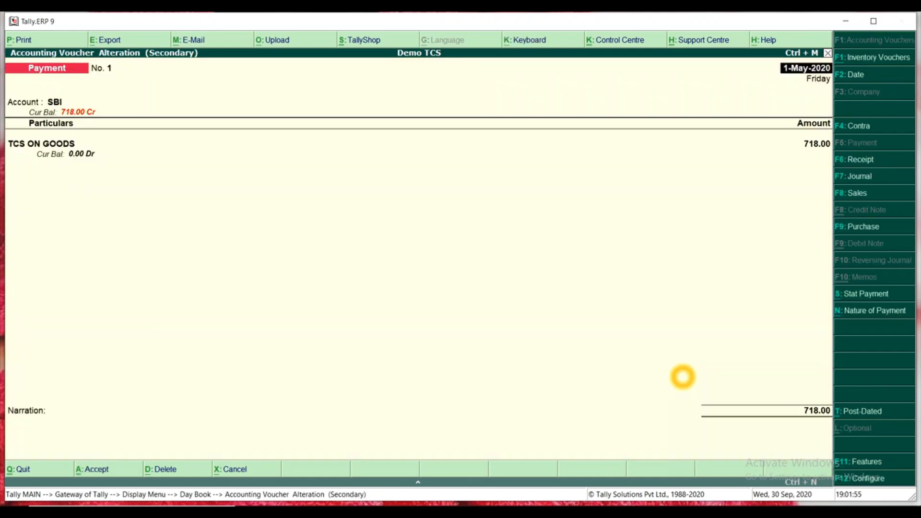
Step: Preview the payment voucher printed as a TCS challan, examine it enlarged, and close the preview, voucher and Day Book
{"action": "key", "text": "alt+p"}
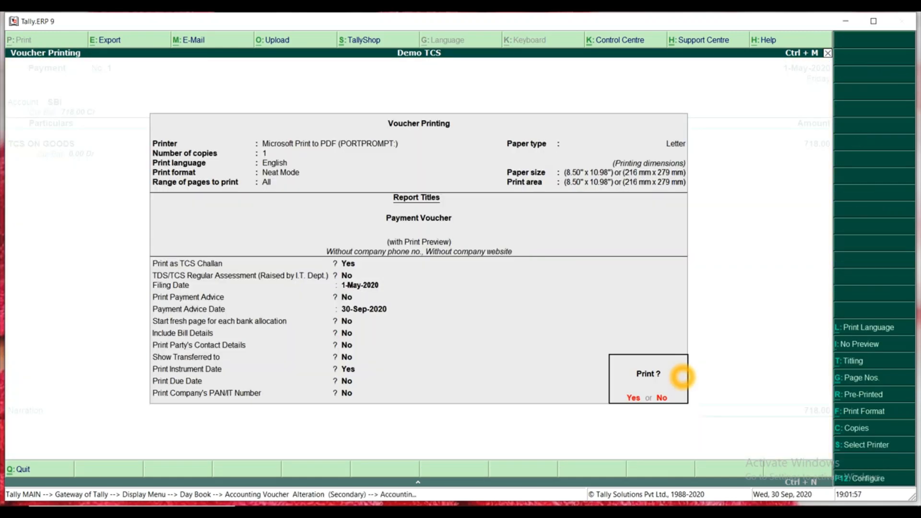
{"action": "key", "text": "Return"}
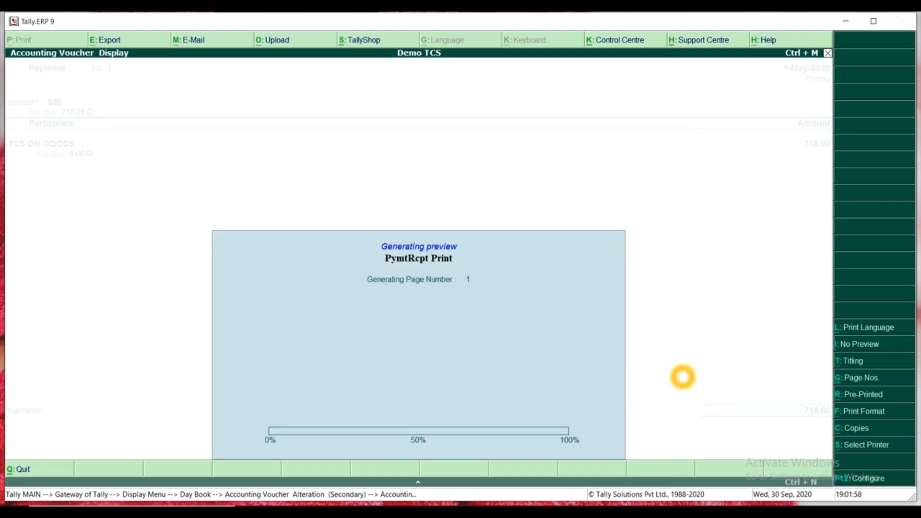
{"action": "key", "text": "alt+z"}
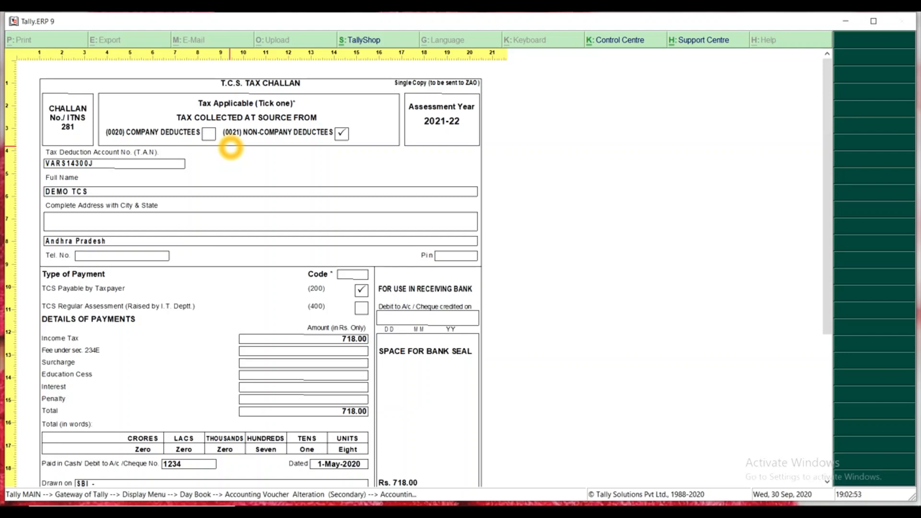
{"action": "key", "text": "Escape"}
{"action": "key", "text": "Escape"}
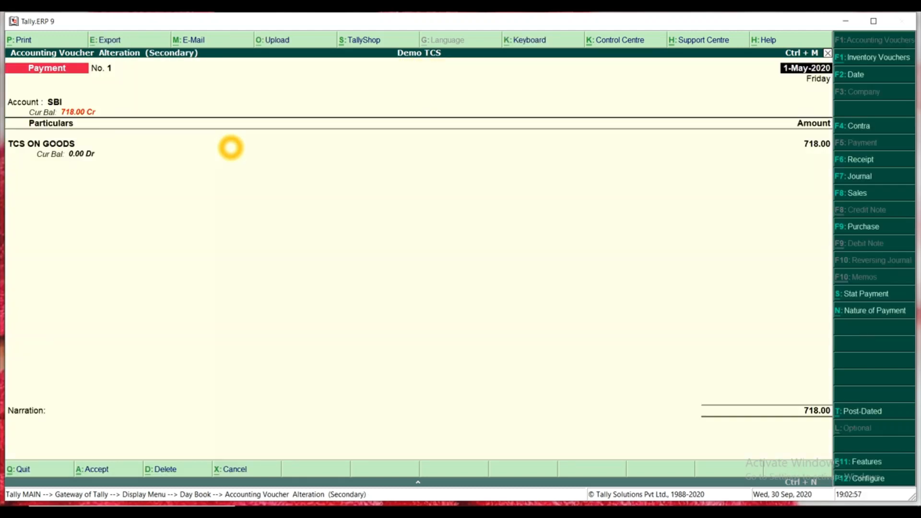
{"action": "key", "text": "Escape"}
{"action": "key", "text": "y"}
{"action": "key", "text": "Escape"}
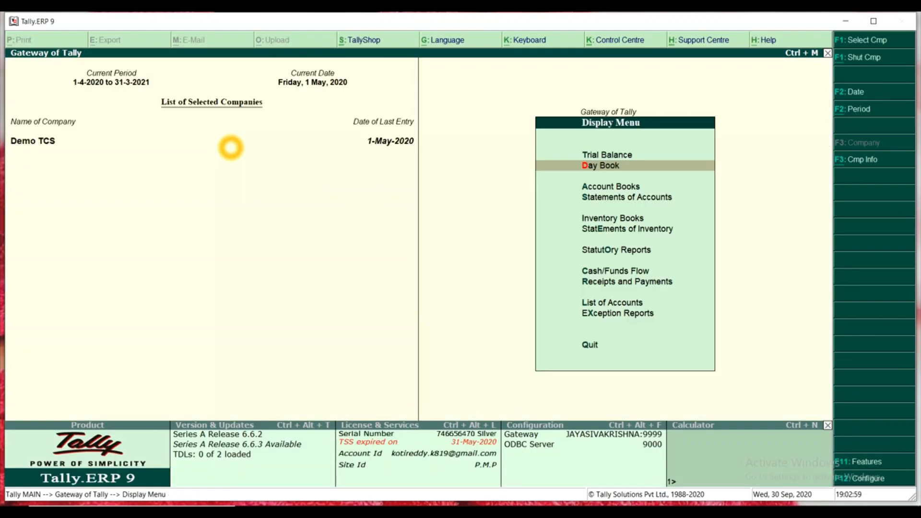
Step: Reopen Form 27 EQ from the TCS reports, review its collection and payment details, and return to the Gateway of Tally
{"action": "key", "text": "Escape"}
{"action": "key", "text": "Return"}
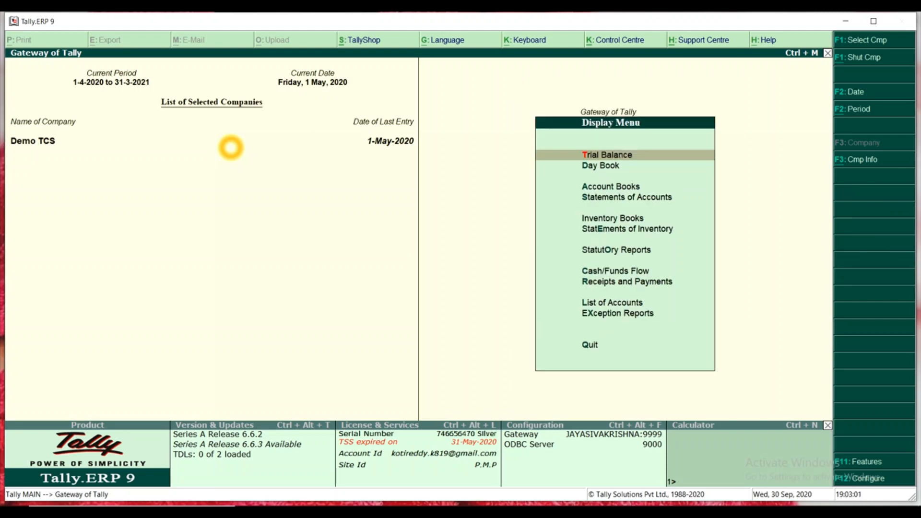
{"action": "key", "text": "u"}
{"action": "key", "text": "Down"}
{"action": "key", "text": "Return"}
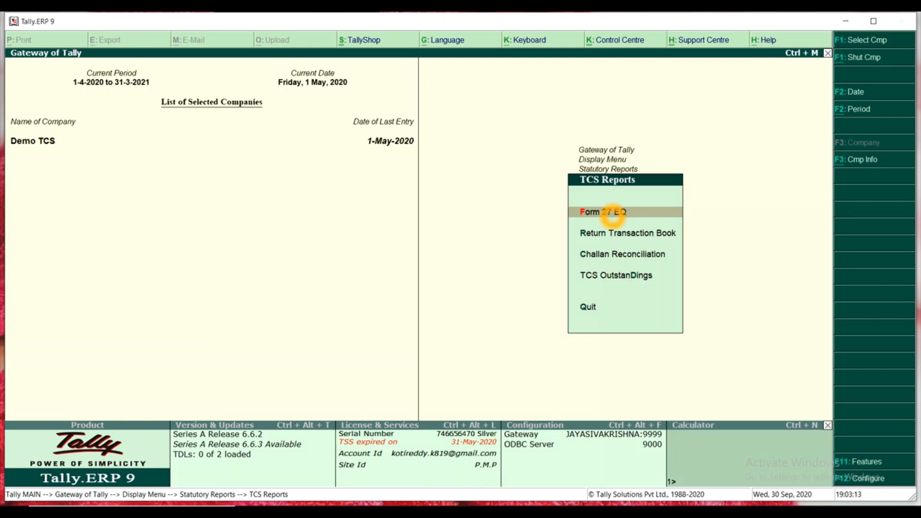
{"action": "left_click", "coordinate": [612, 214]}
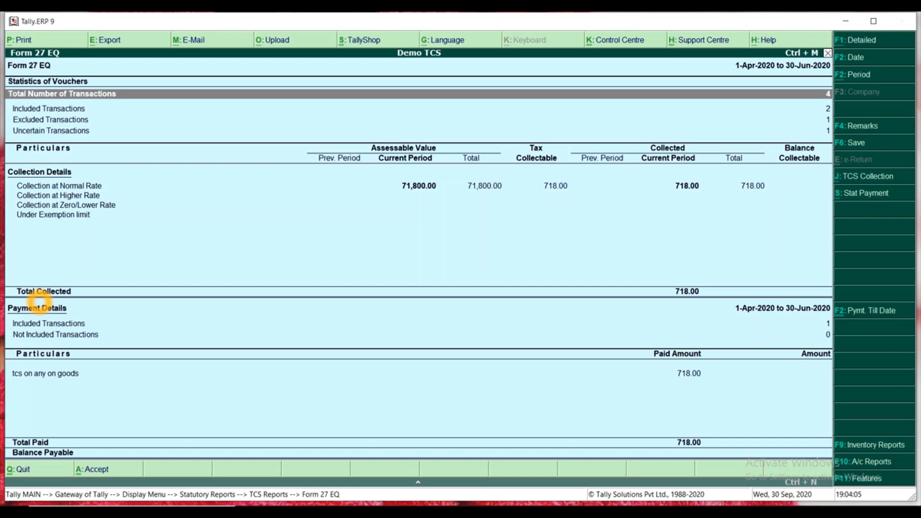
{"action": "key", "text": "Escape"}
{"action": "key", "text": "Escape"}
{"action": "key", "text": "Escape"}
{"action": "key", "text": "Escape"}
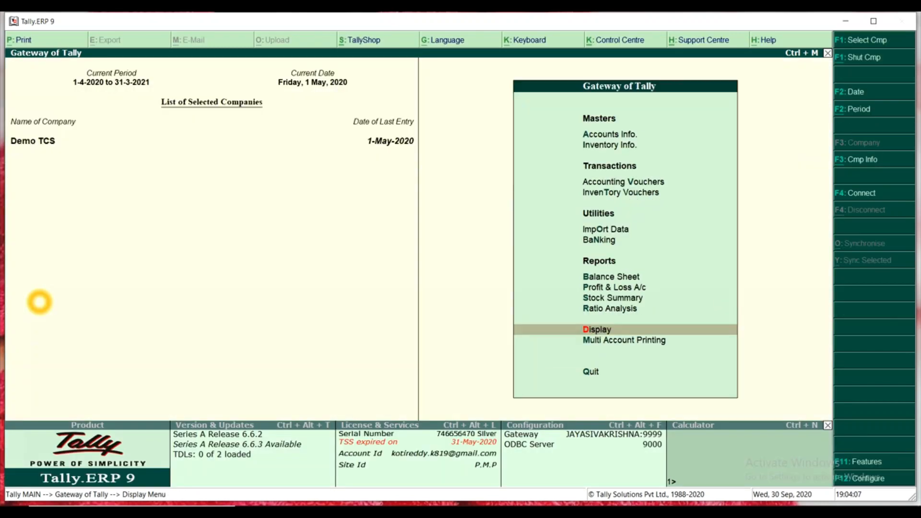